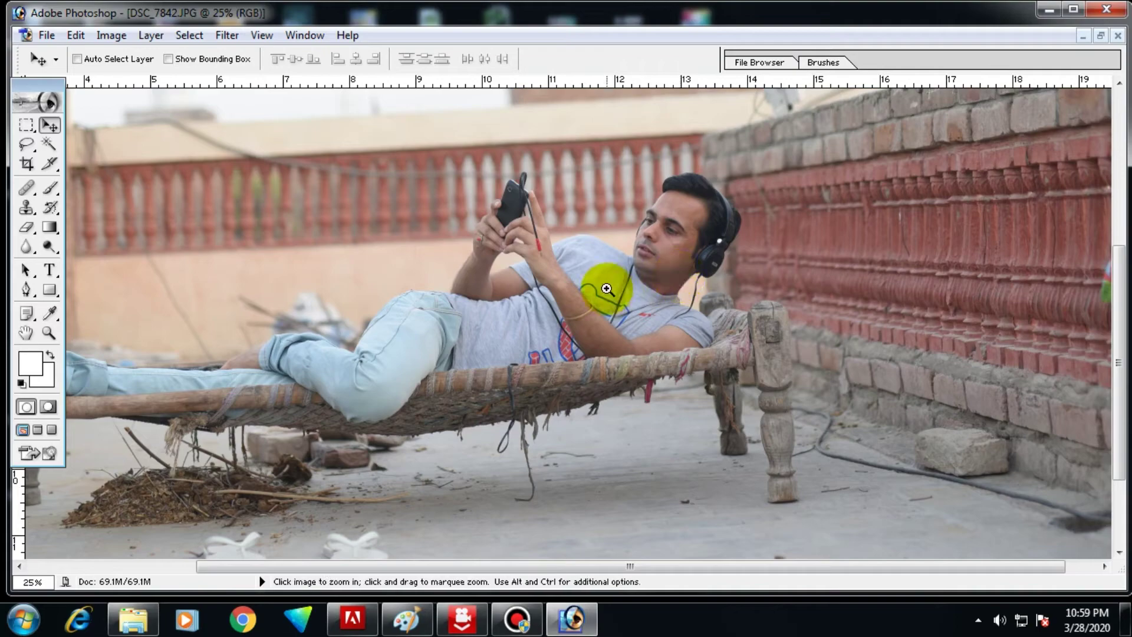
# Step: Zoom into DSC_7842 and use Free Transform to enlarge the cut-out man and cot on Untitled-1
pyautogui.click(609, 286)
pyautogui.click(608, 286)
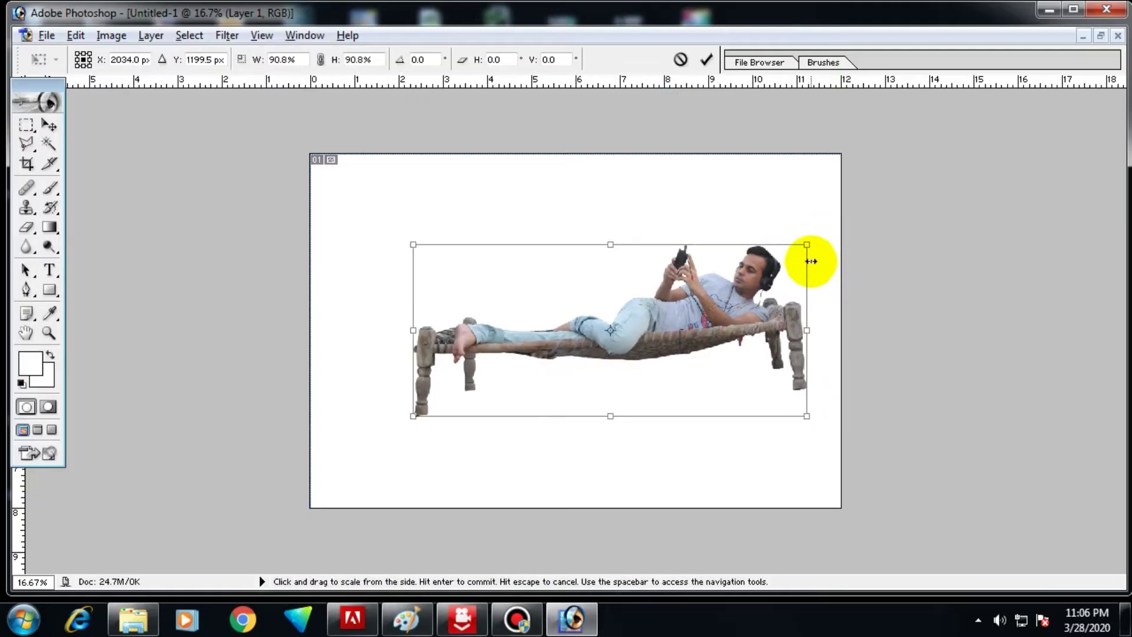
pyautogui.moveTo(759, 376); pyautogui.dragTo(808, 273)
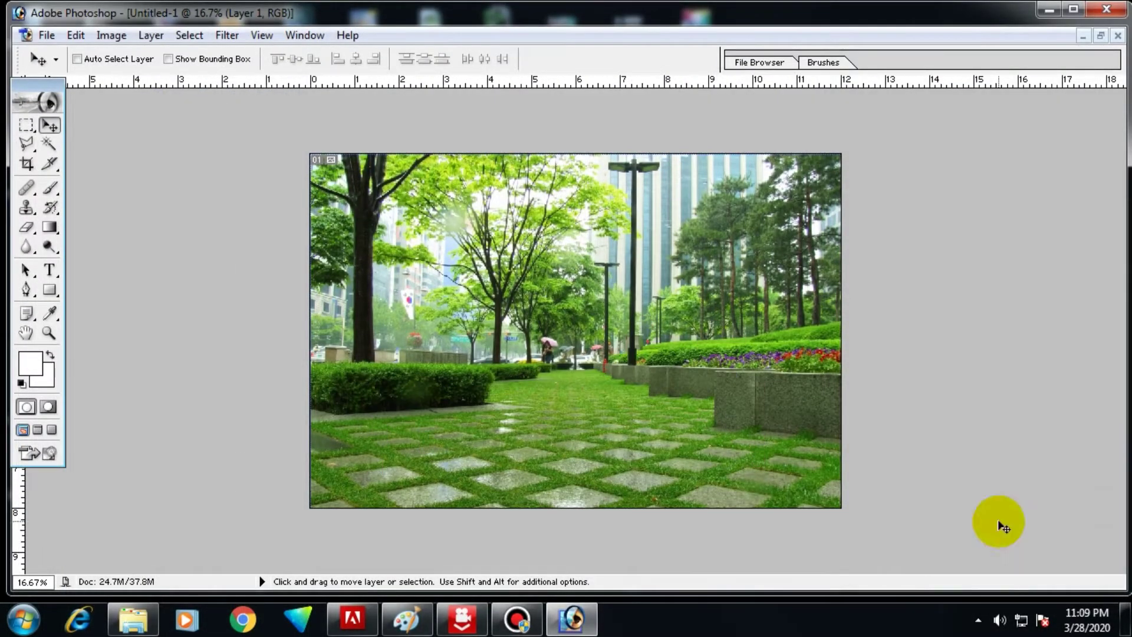
# Step: Show the Actions palette from the Window menu, then close it again
pyautogui.click(317, 36)
pyautogui.click(328, 303)
pyautogui.click(1112, 320)
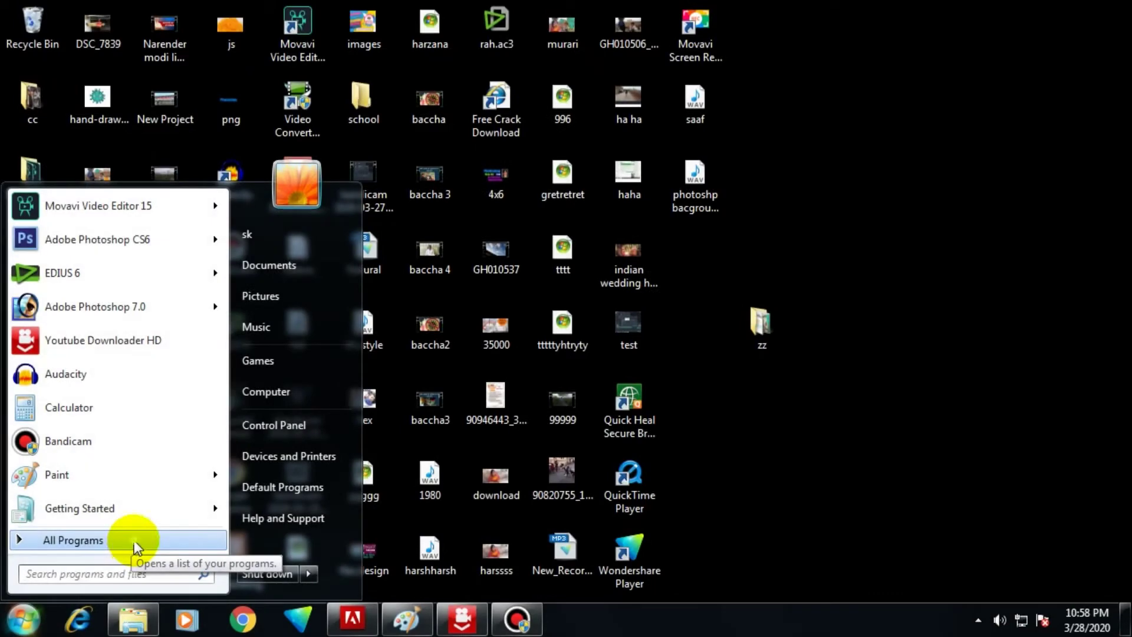
# Step: Launch Adobe Photoshop 7.0 from the Start Menu's All Programs list
pyautogui.click(133, 541)
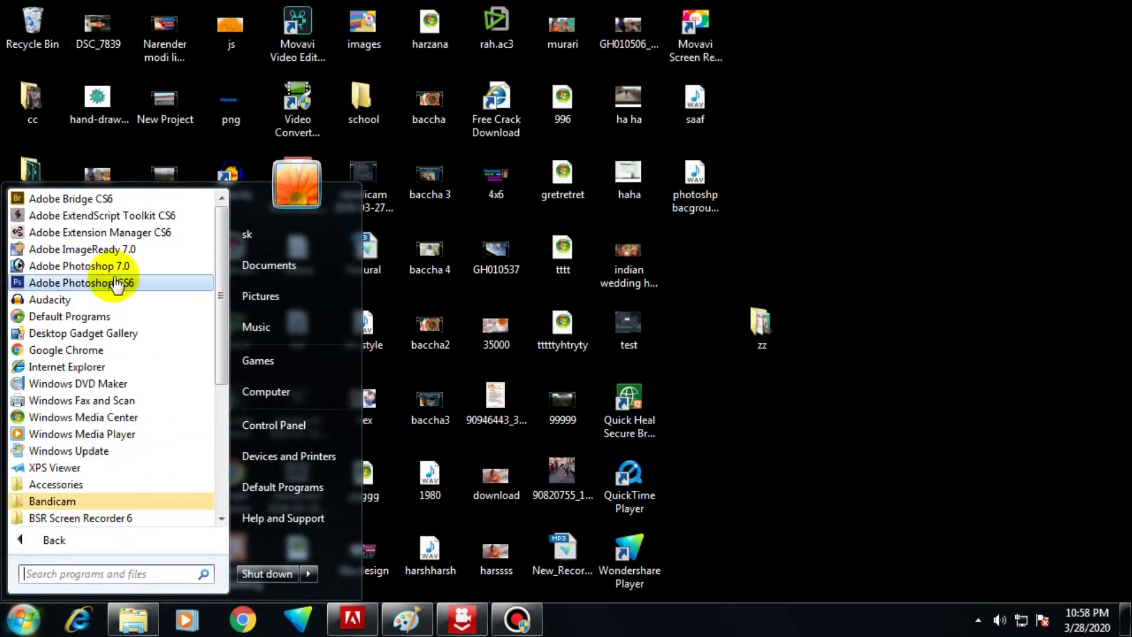
pyautogui.click(103, 266)
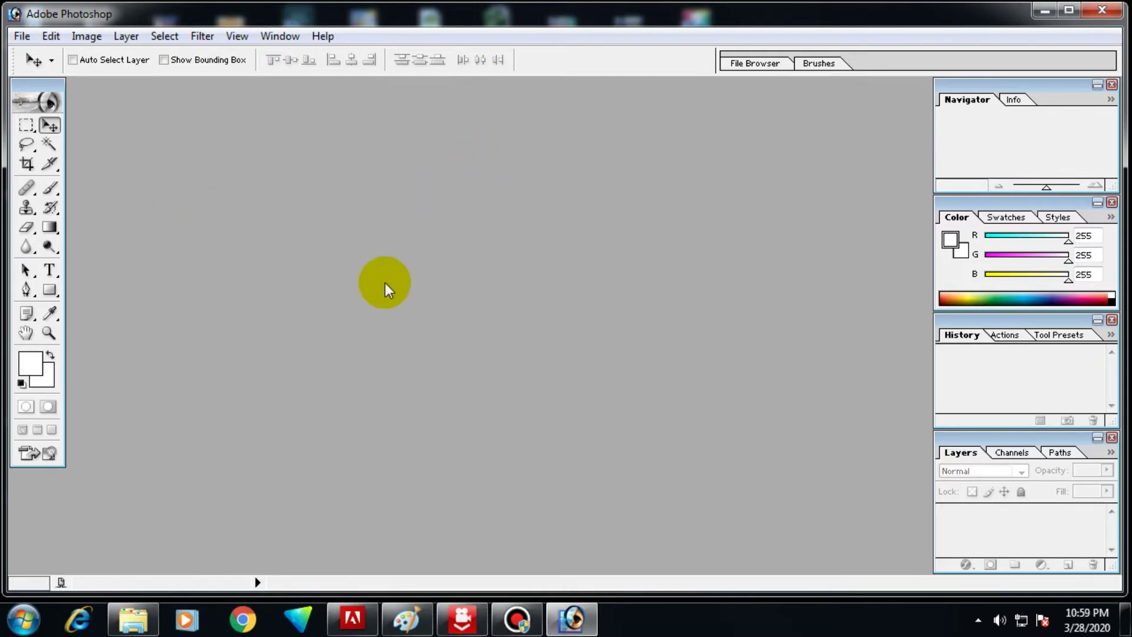
# Step: Hide the palettes, open DSC_7842.JPG and maximize its document window
pyautogui.hotkey('shift', 'Tab')
pyautogui.doubleClick(484, 238)
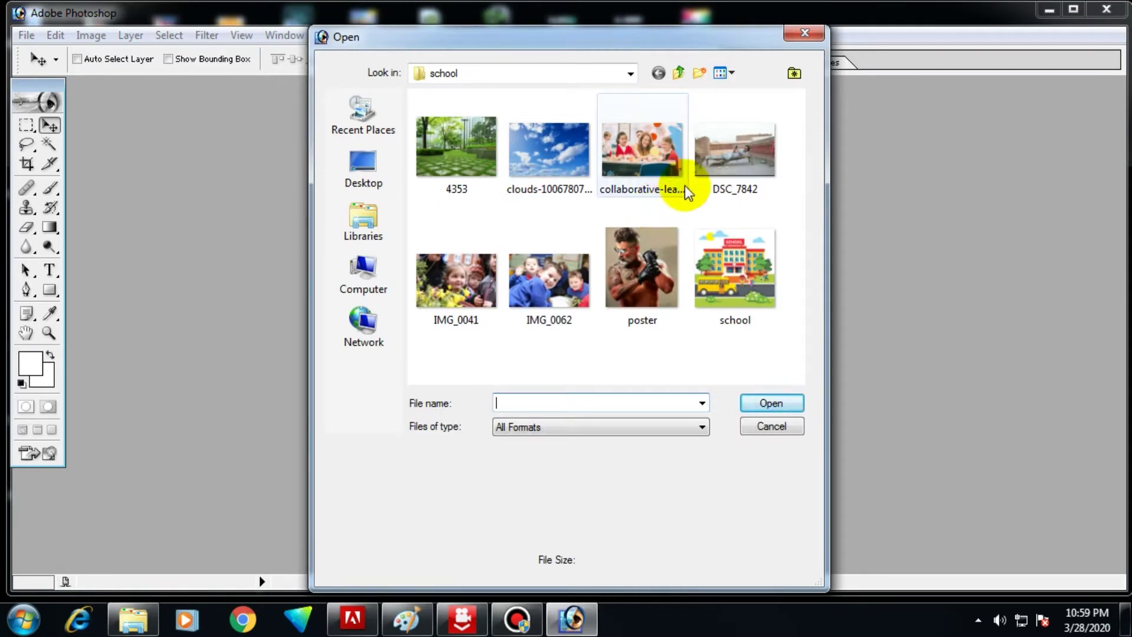
pyautogui.doubleClick(722, 168)
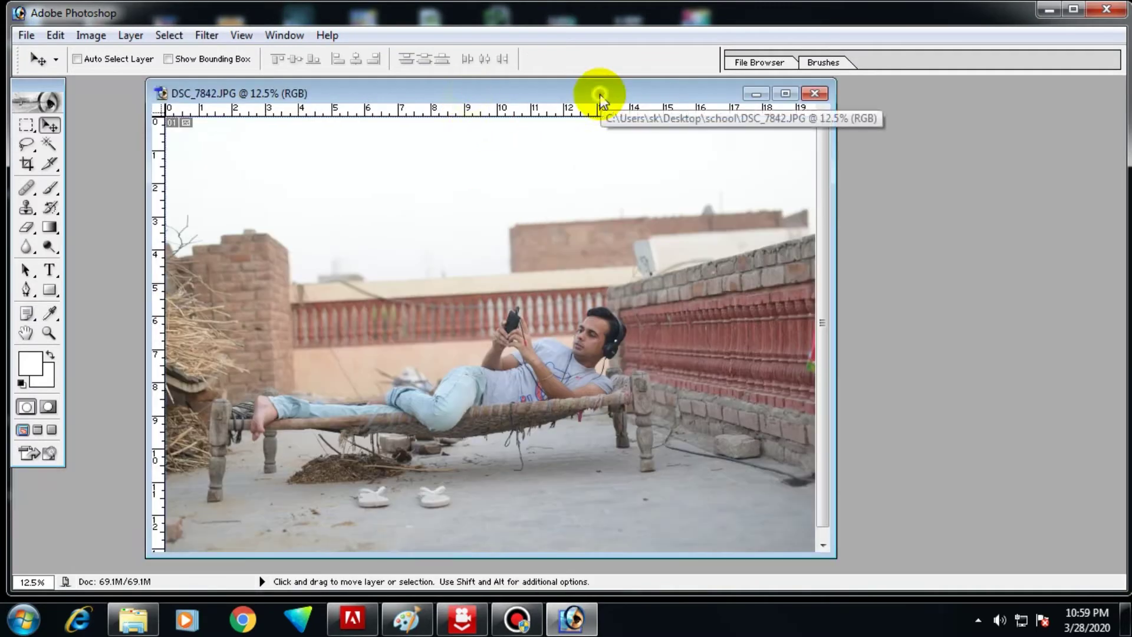
pyautogui.doubleClick(600, 93)
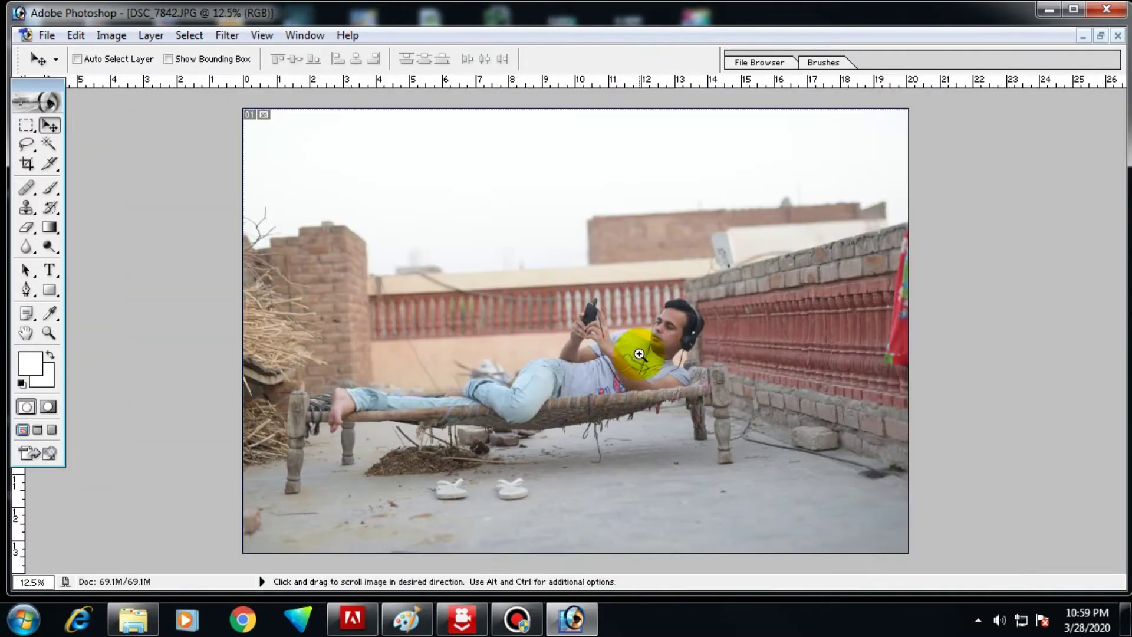
# Step: Select the Polygonal Lasso Tool and zoom to 200% on the man's hairline and headphones
pyautogui.scroll(2, 638, 354)
pyautogui.scroll(3, 635, 304)
pyautogui.click(26, 144)
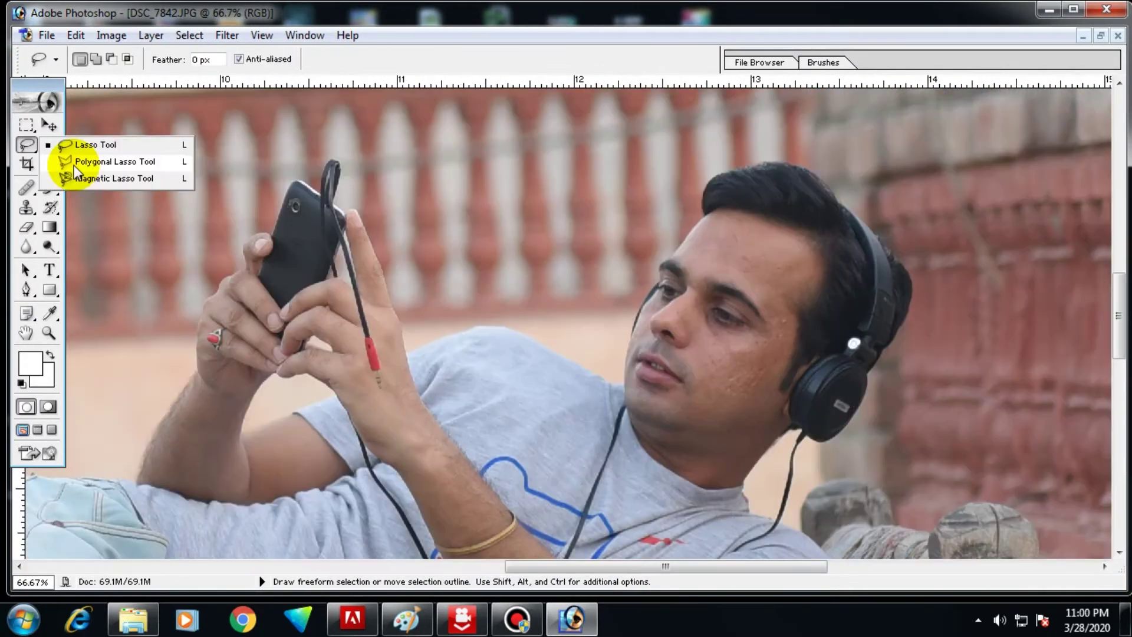
pyautogui.click(74, 165)
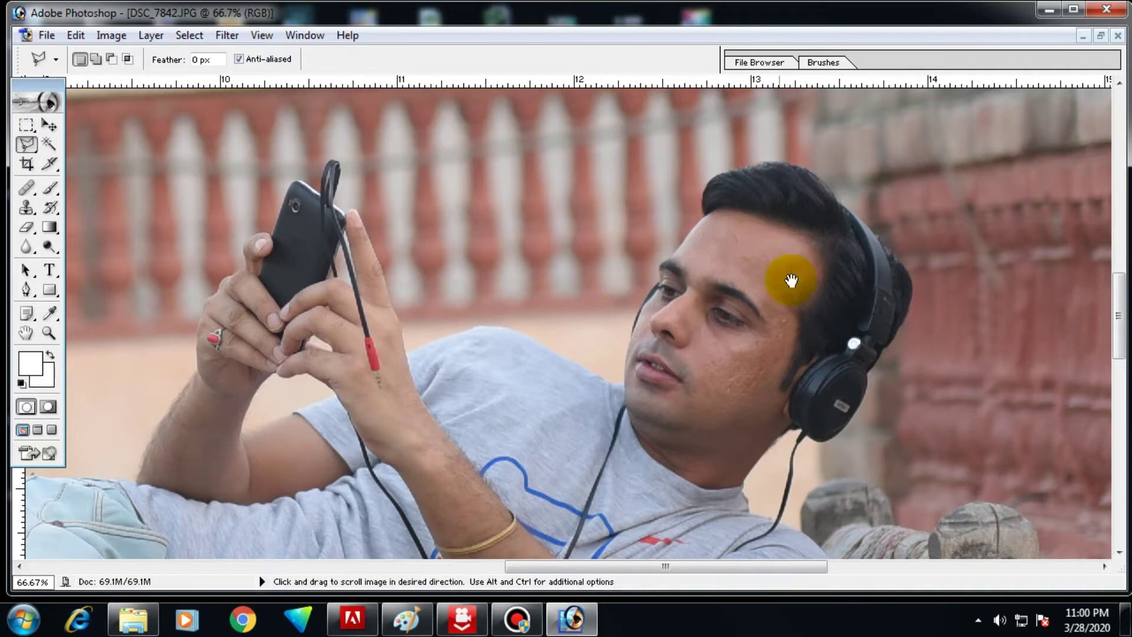
pyautogui.moveTo(803, 278); pyautogui.dragTo(561, 284)
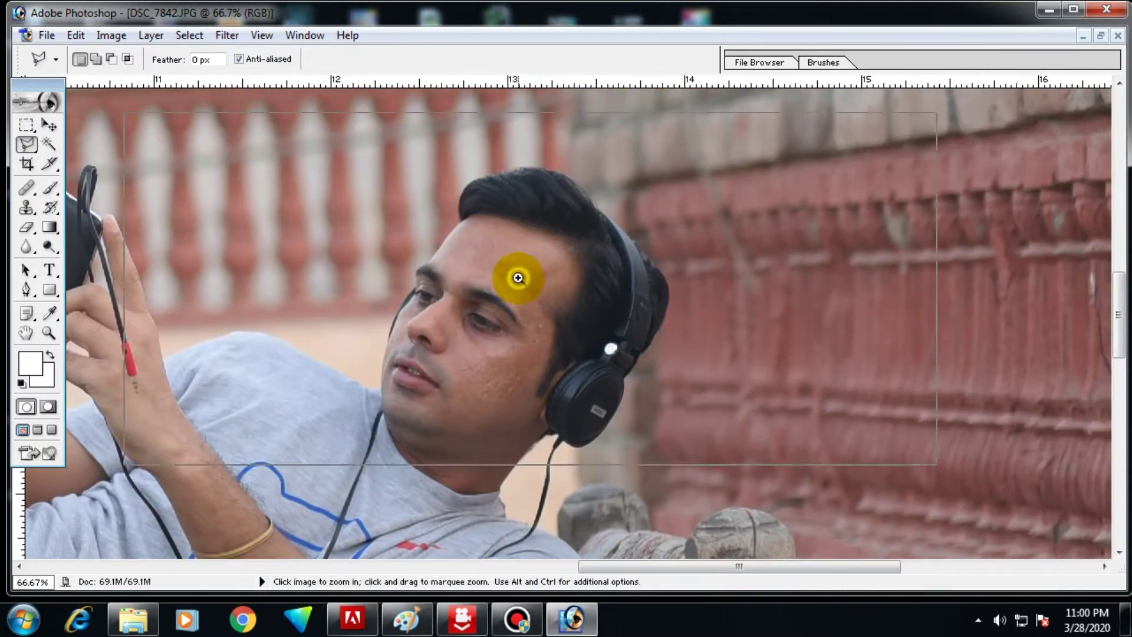
pyautogui.scroll(1, 519, 273)
pyautogui.keyDown('ctrl'); pyautogui.click(512, 248); pyautogui.keyUp('ctrl')
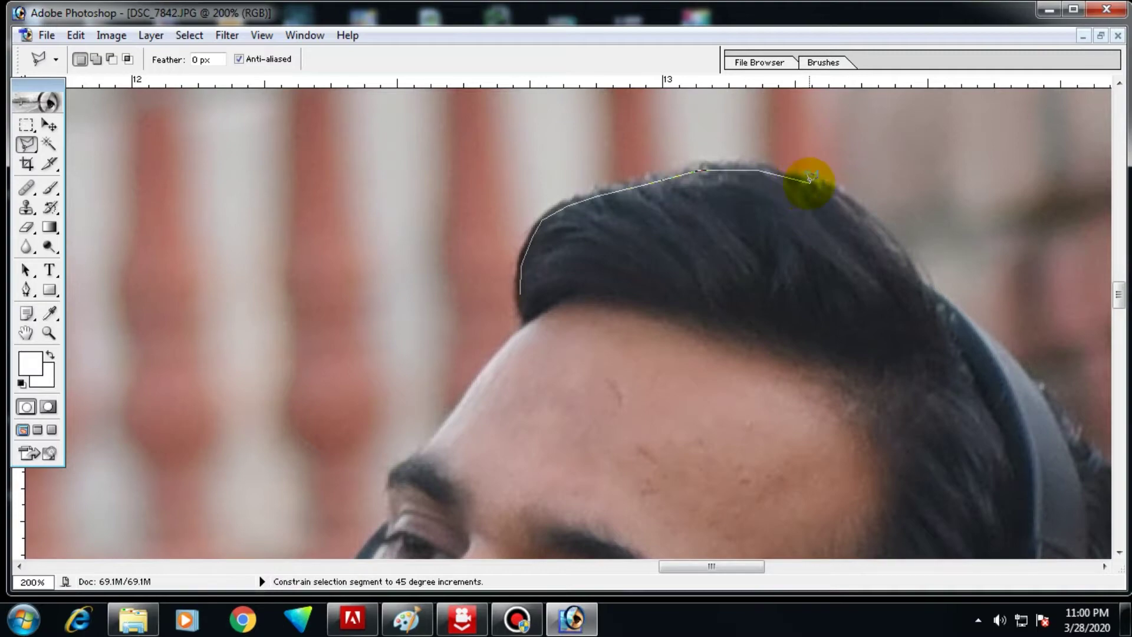
pyautogui.moveTo(843, 205)
pyautogui.mouseDown()
pyautogui.moveTo(759, 152)
pyautogui.moveTo(670, 152)
pyautogui.mouseUp()
# Step: Place outline points around the earcup, headphone cable, shoulder and both cot posts
pyautogui.moveTo(799, 284); pyautogui.dragTo(746, 172)
pyautogui.moveTo(770, 269); pyautogui.dragTo(768, 163)
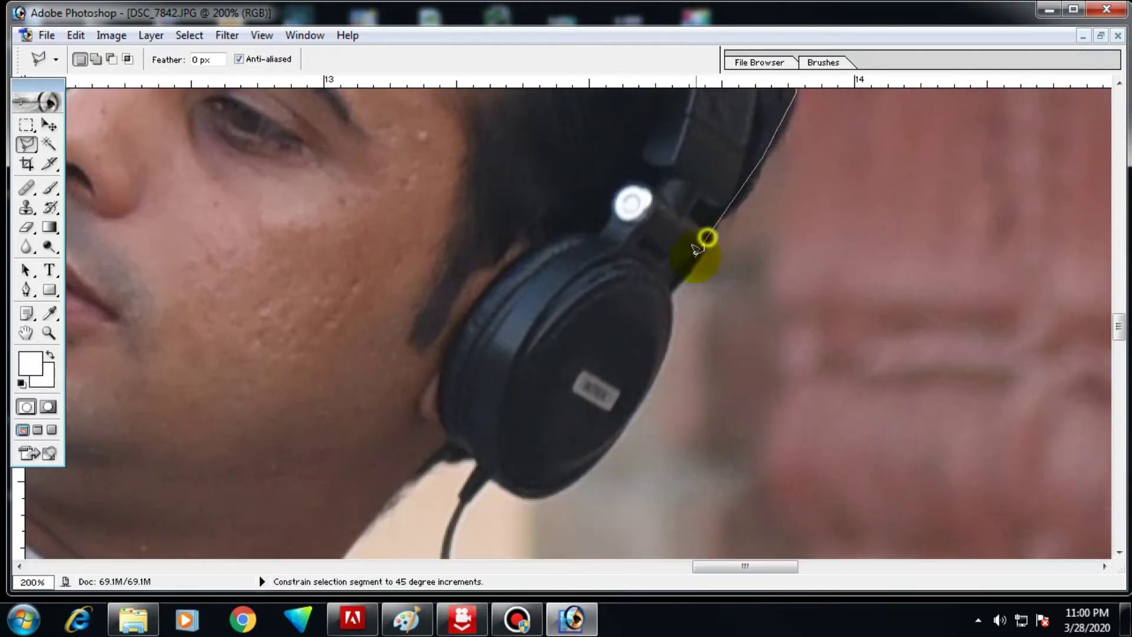
pyautogui.click(696, 139)
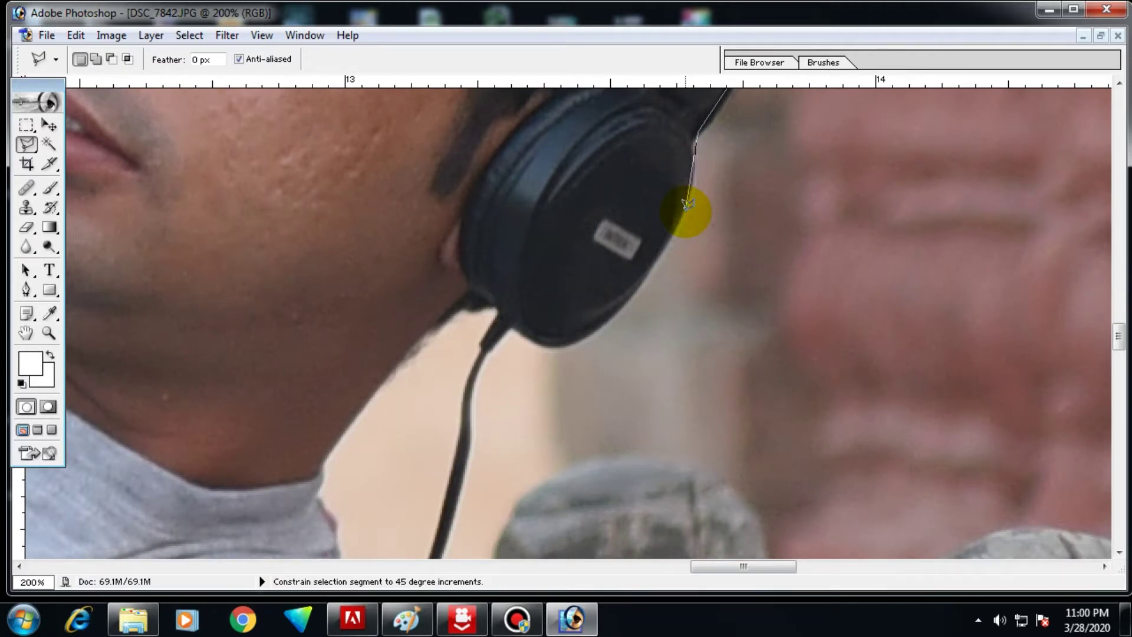
pyautogui.click(573, 247)
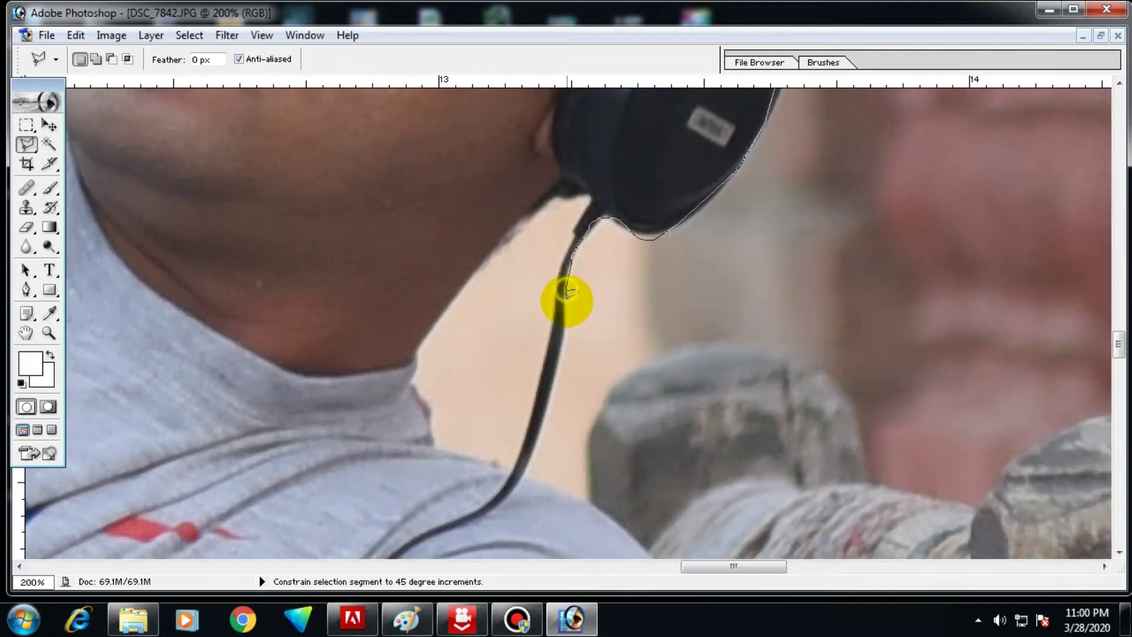
pyautogui.click(566, 328)
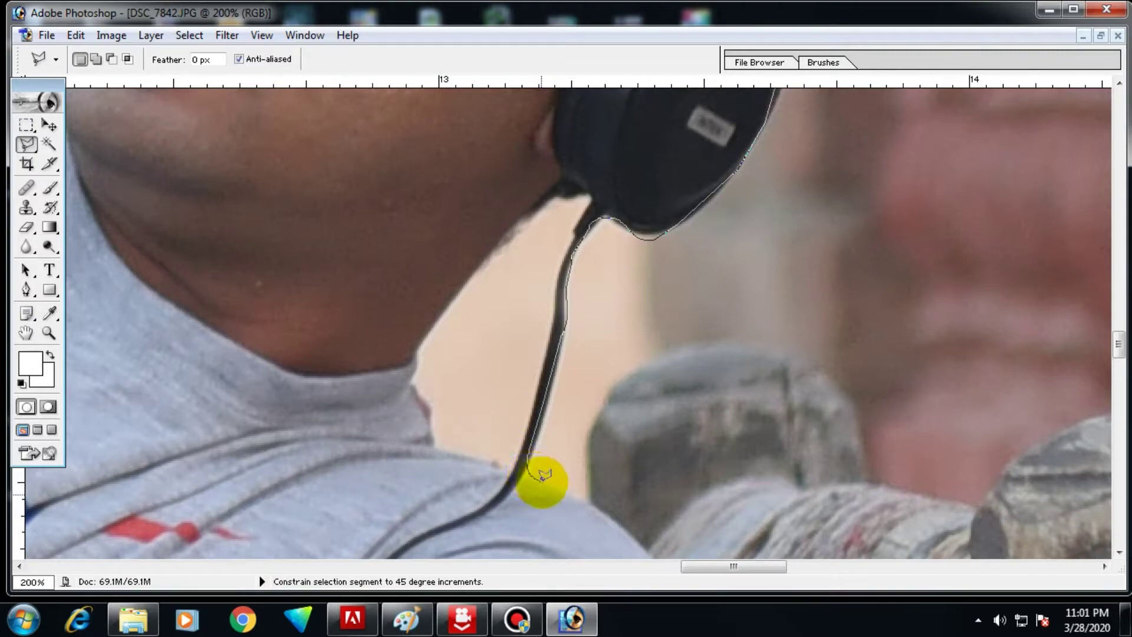
pyautogui.click(597, 427)
pyautogui.click(663, 361)
pyautogui.click(616, 247)
pyautogui.click(634, 291)
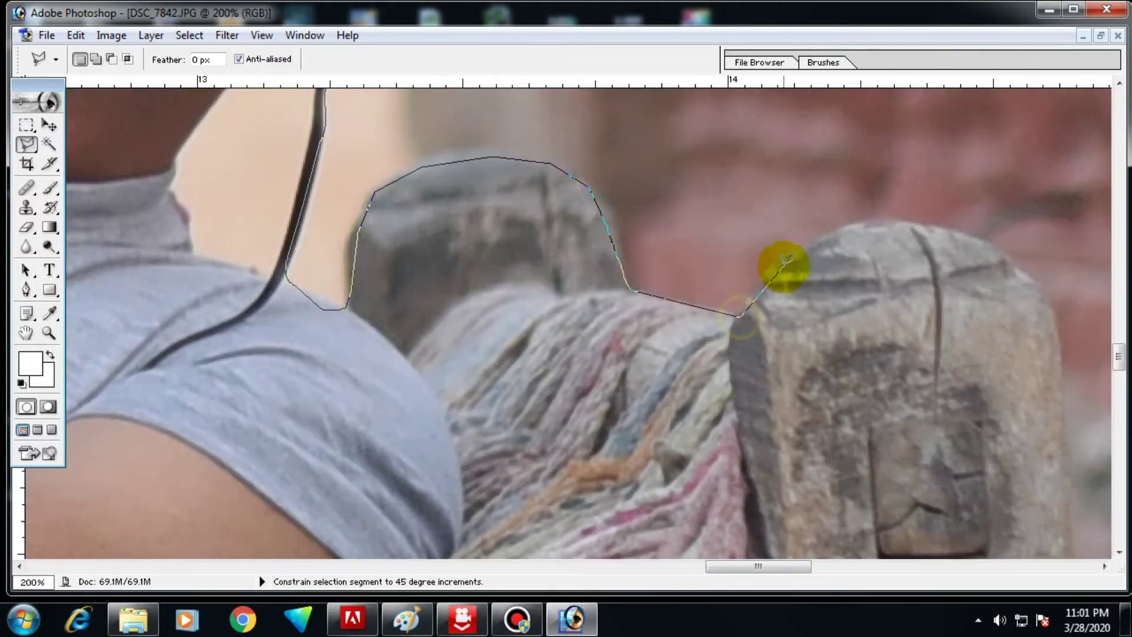
pyautogui.click(784, 262)
pyautogui.click(1003, 259)
# Step: Trace the outline down the wooden leg's edge, around its bulge and along its bottom
pyautogui.scroll(-2, 834, 240)
pyautogui.scroll(1, 816, 218)
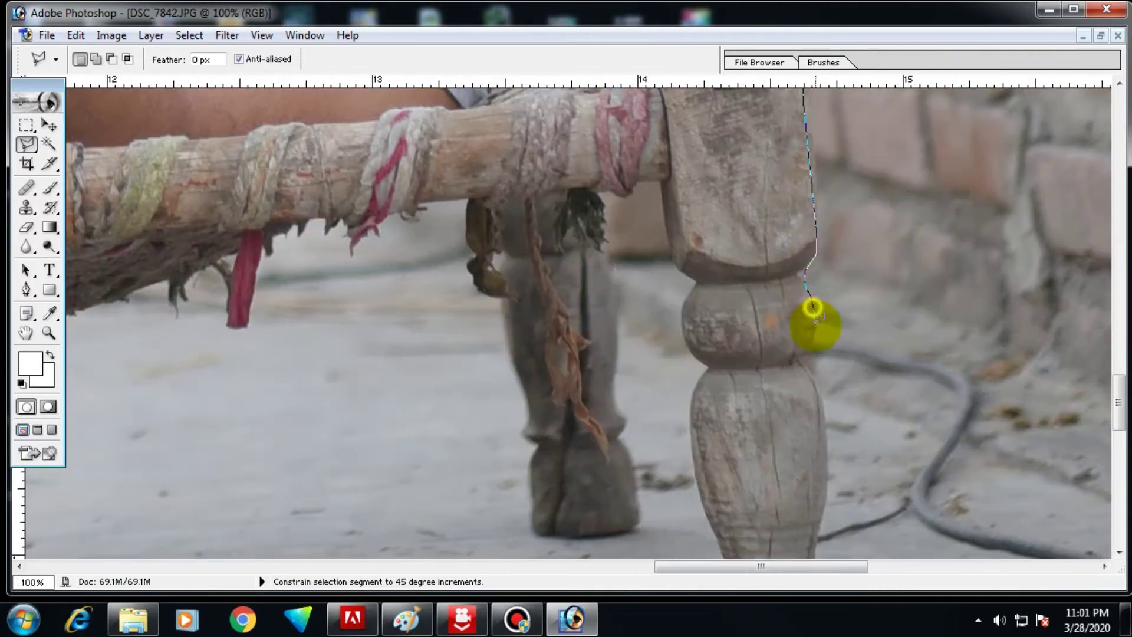
pyautogui.scroll(-3, 817, 265)
pyautogui.click(814, 354)
pyautogui.click(828, 401)
pyautogui.click(844, 466)
pyautogui.click(845, 513)
pyautogui.click(722, 522)
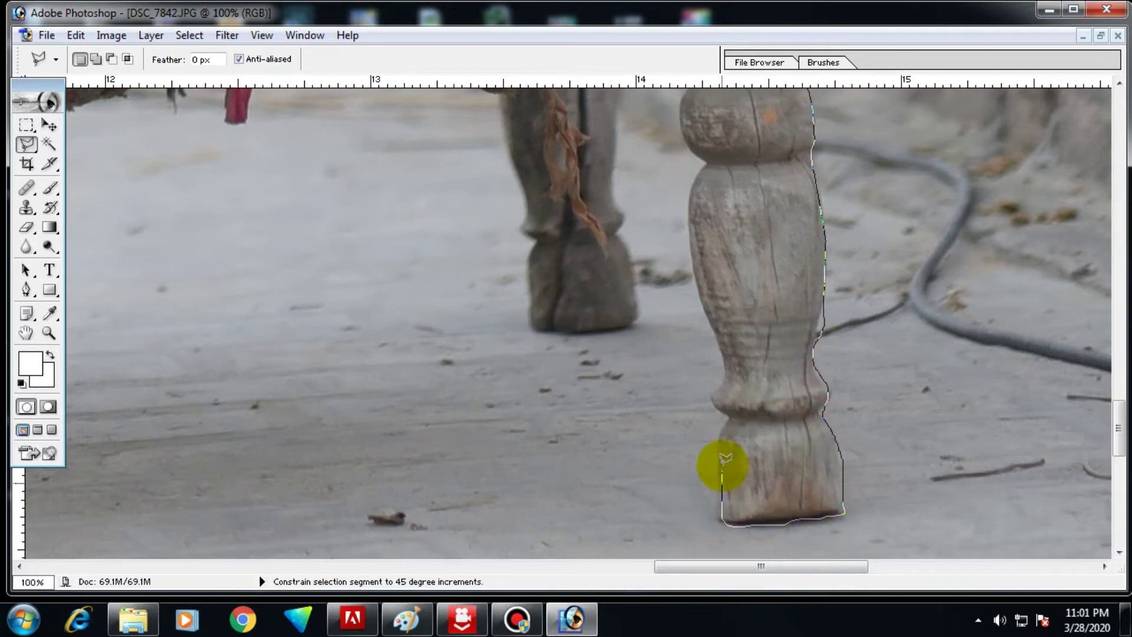
# Step: Pan left along the frame's underside to bring the other cot leg into view
pyautogui.scroll(3, 731, 369)
pyautogui.scroll(1, 693, 354)
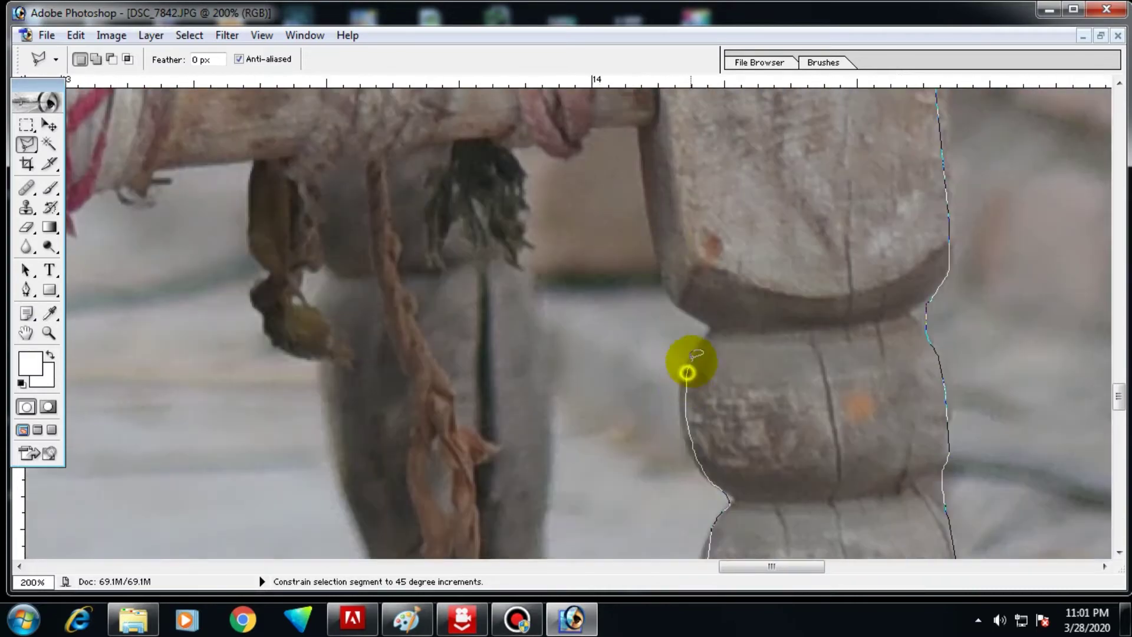
pyautogui.scroll(-3, 539, 174)
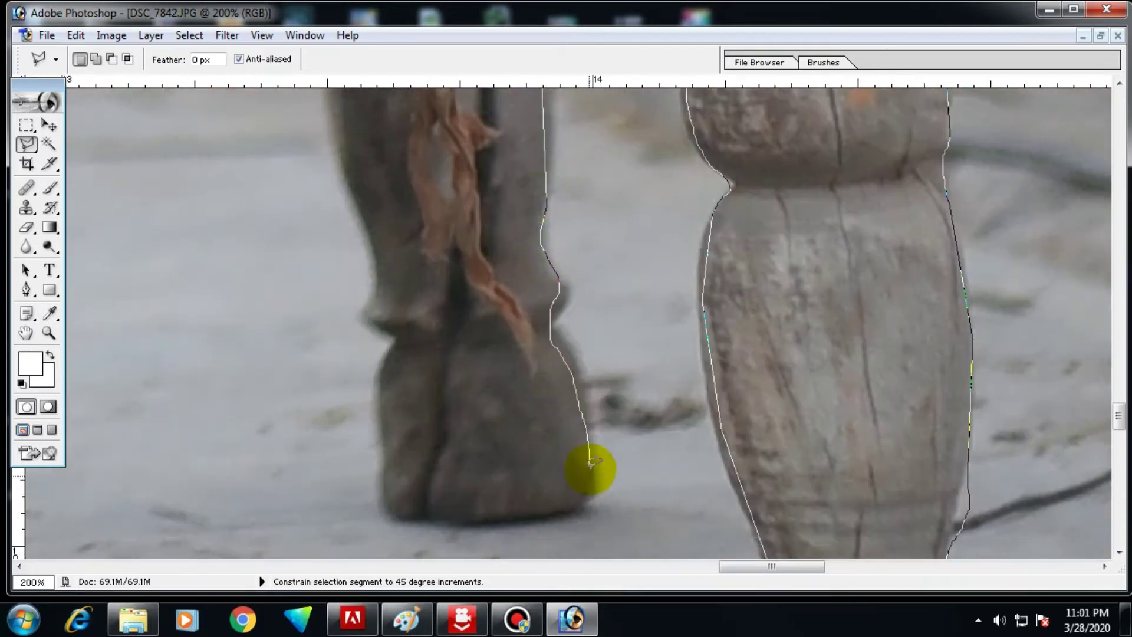
pyautogui.scroll(3, 389, 224)
pyautogui.scroll(3, 531, 328)
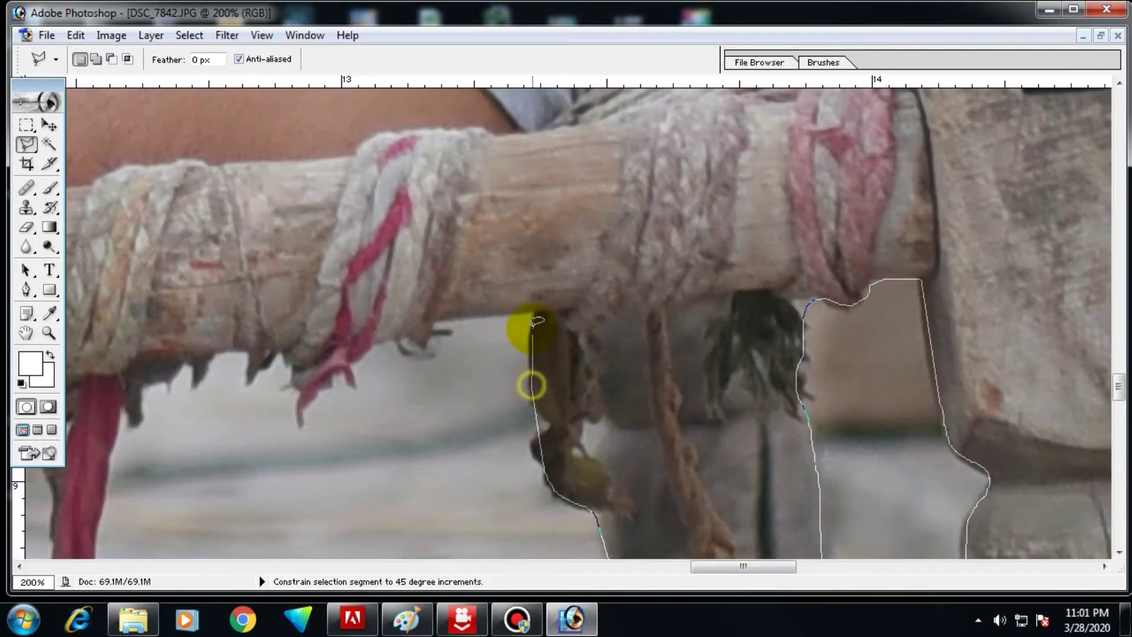
pyautogui.hscroll(-2, 519, 328)
pyautogui.hscroll(-2, 412, 383)
pyautogui.scroll(-1, 759, 258)
pyautogui.hscroll(-2, 391, 359)
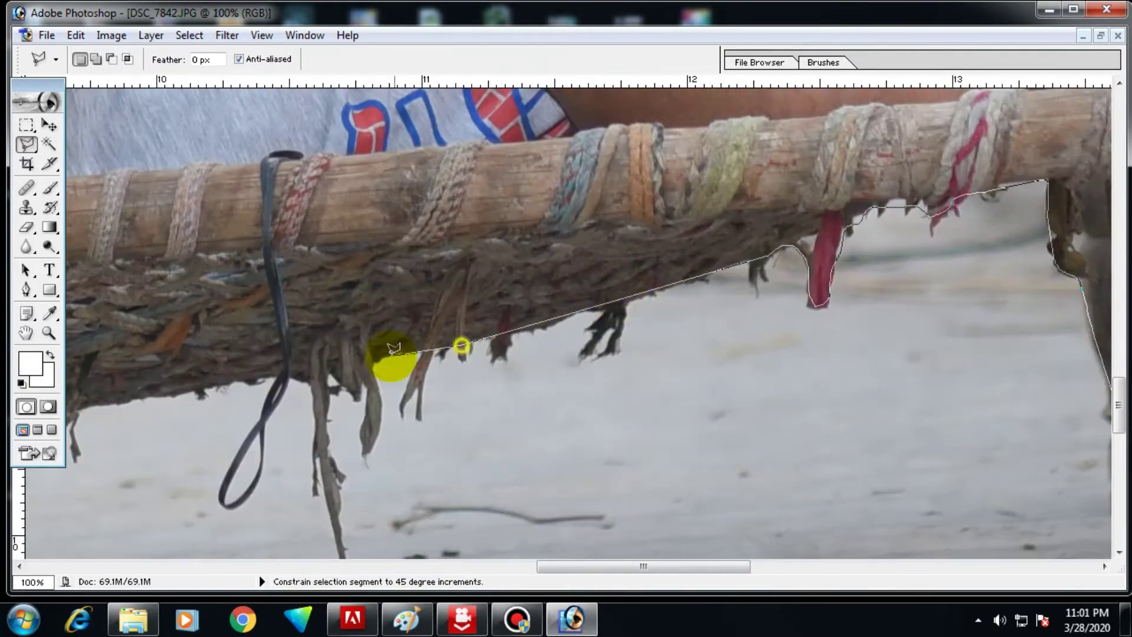
pyautogui.hscroll(-2, 614, 298)
pyautogui.hscroll(-2, 274, 343)
pyautogui.hscroll(-2, 328, 246)
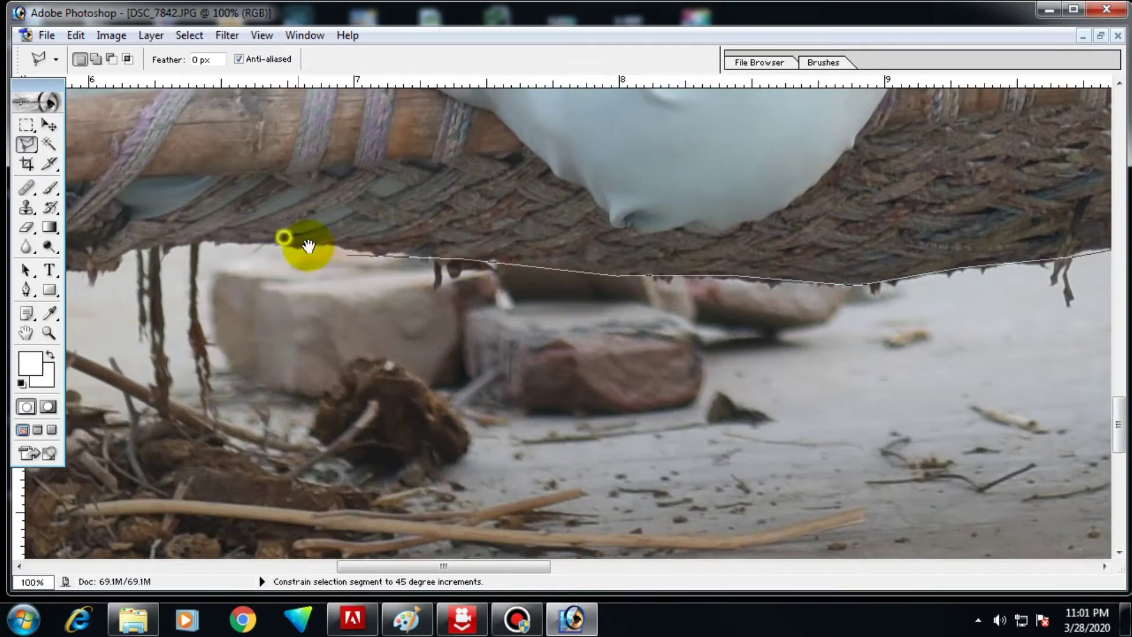
pyautogui.hscroll(-2, 303, 246)
pyautogui.hscroll(-2, 245, 309)
pyautogui.moveTo(258, 220); pyautogui.dragTo(417, 240)
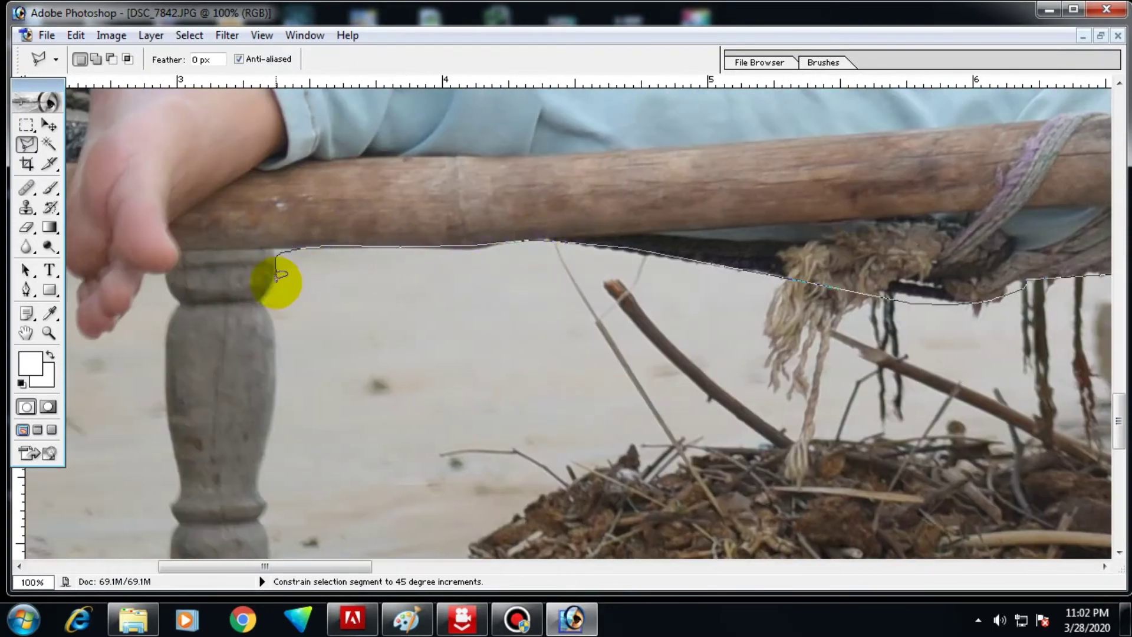
# Step: Continue the outline around the cot legs, frame, the man's foot and jeans
pyautogui.moveTo(273, 280); pyautogui.dragTo(349, 228)
pyautogui.scroll(1, 348, 227)
pyautogui.scroll(-1, 328, 371)
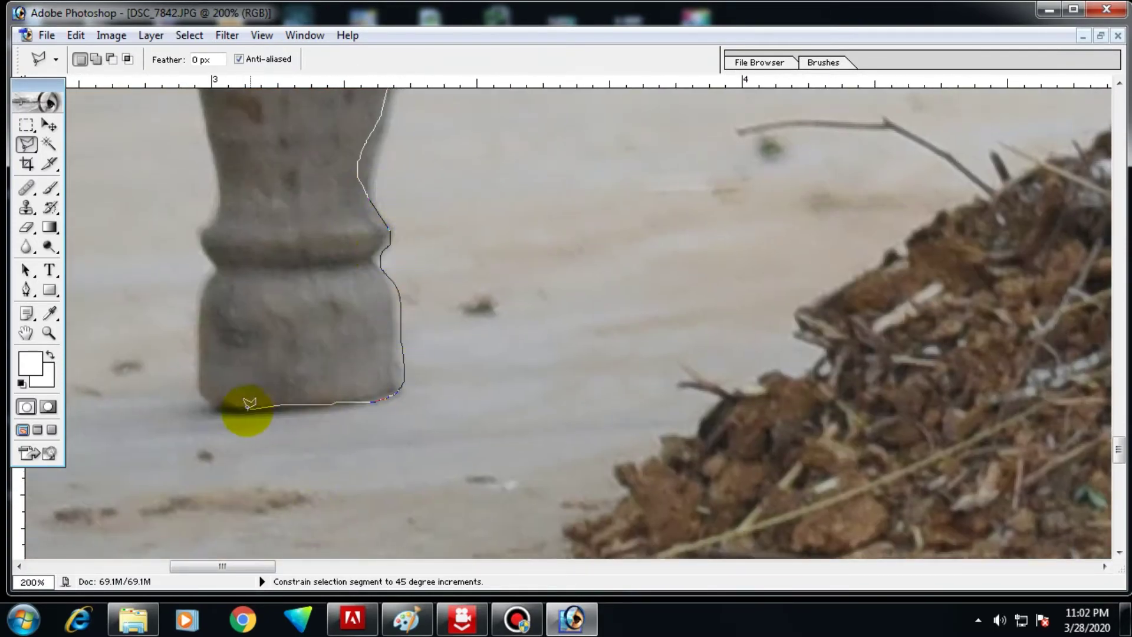
pyautogui.scroll(1, 289, 282)
pyautogui.moveTo(289, 282); pyautogui.dragTo(390, 553)
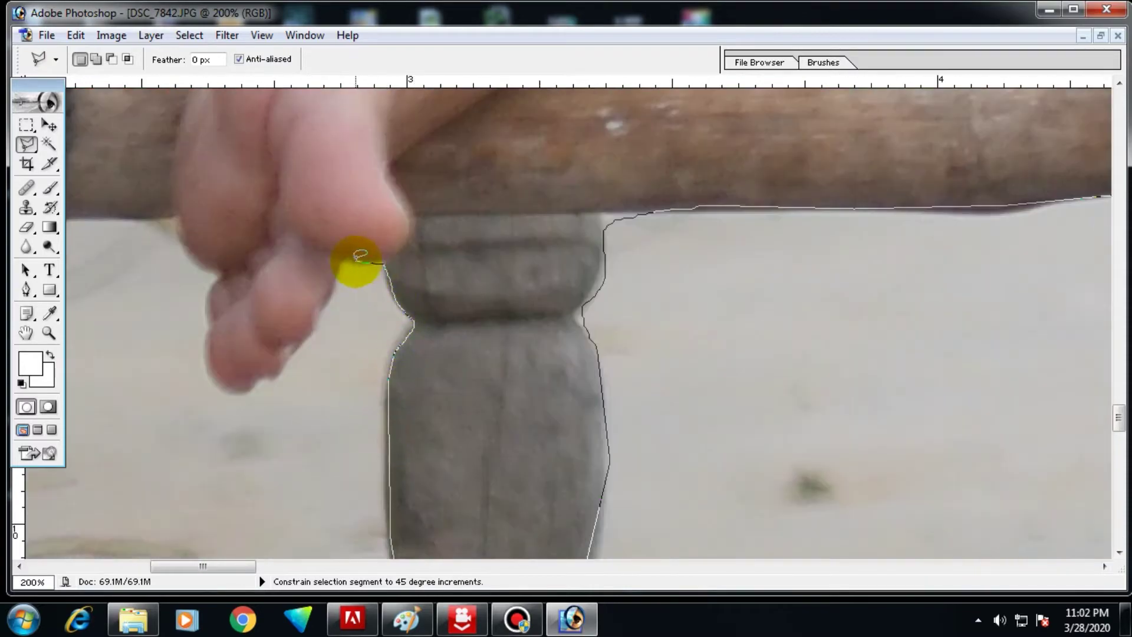
pyautogui.scroll(-1, 186, 230)
pyautogui.scroll(1, 400, 329)
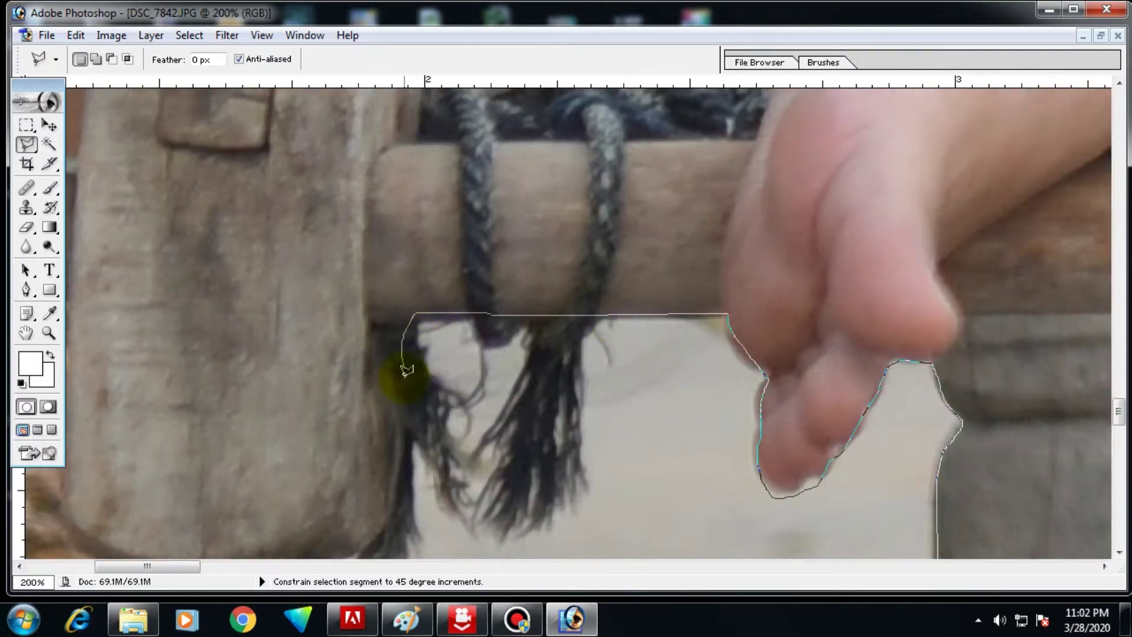
pyautogui.scroll(-5, 387, 137)
pyautogui.hscroll(-3, 307, 360)
pyautogui.scroll(-2, 468, 396)
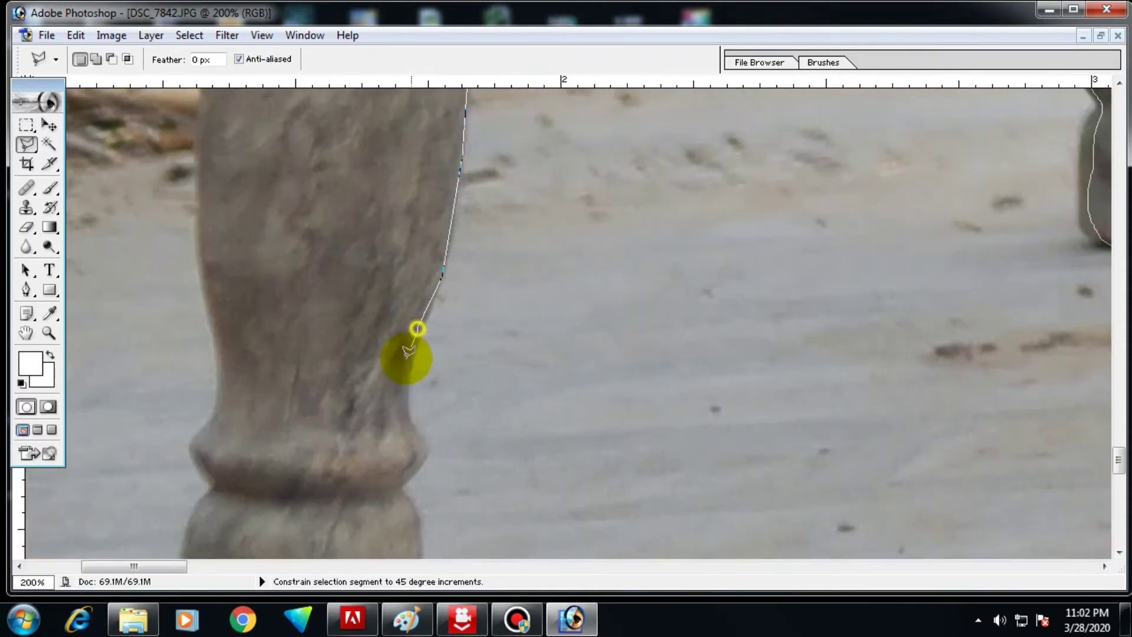
pyautogui.scroll(-2, 417, 324)
pyautogui.scroll(-2, 384, 250)
pyautogui.scroll(3, 236, 413)
pyautogui.hscroll(-1, 224, 418)
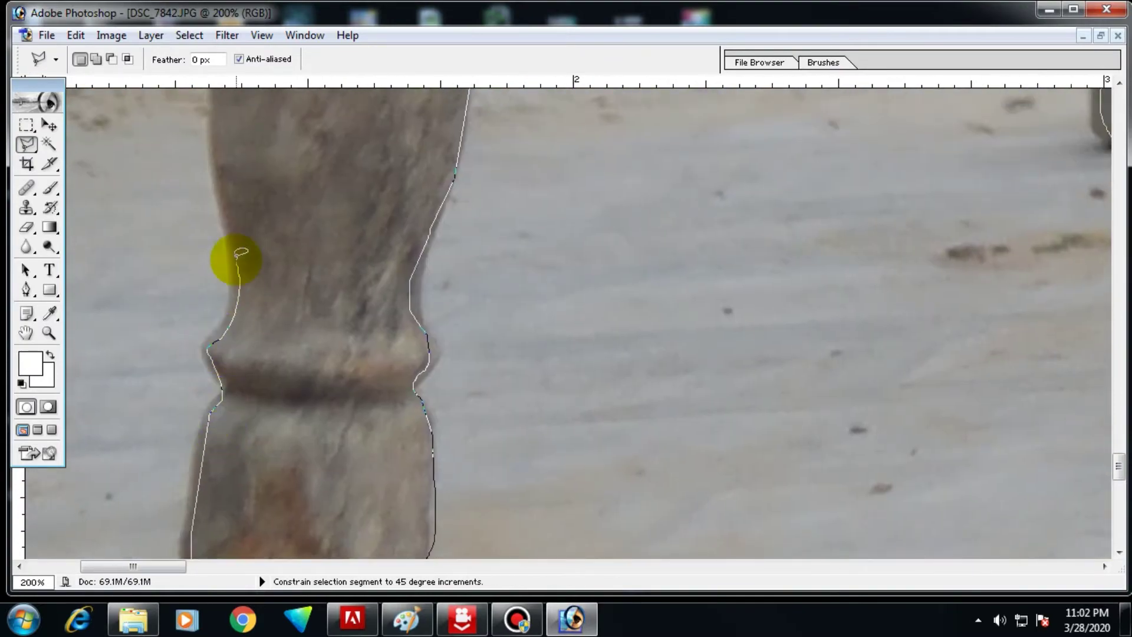
pyautogui.scroll(3, 240, 289)
pyautogui.hscroll(-1, 240, 300)
pyautogui.scroll(3, 283, 365)
pyautogui.hscroll(-1, 318, 413)
pyautogui.scroll(3, 328, 440)
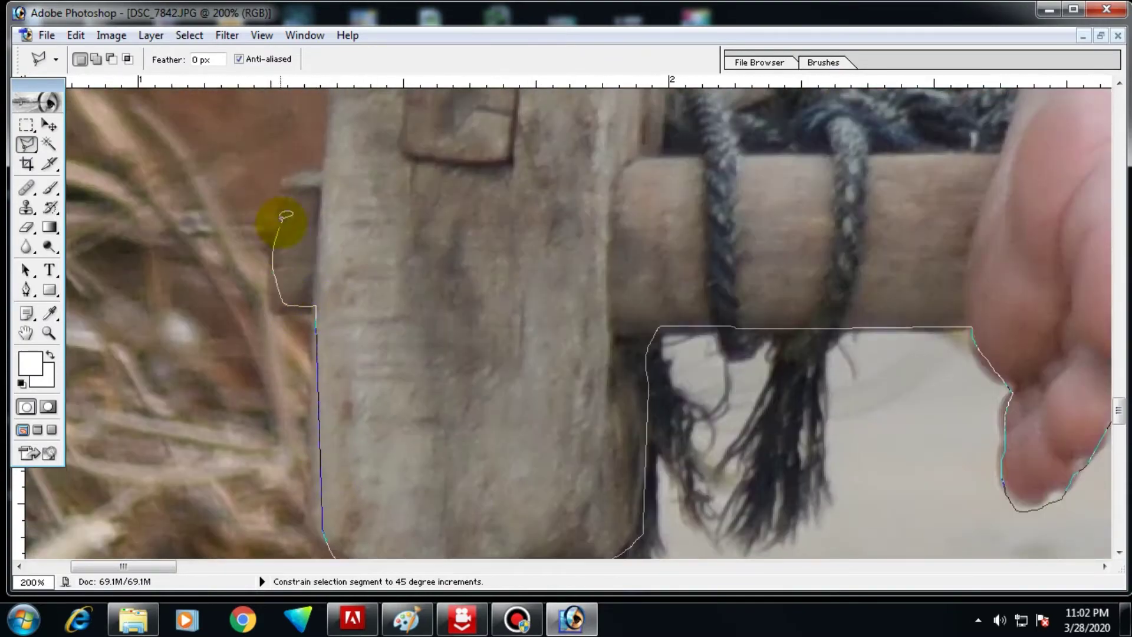
pyautogui.scroll(3, 307, 248)
pyautogui.hscroll(3, 606, 164)
pyautogui.scroll(1, 417, 323)
pyautogui.hscroll(3, 417, 323)
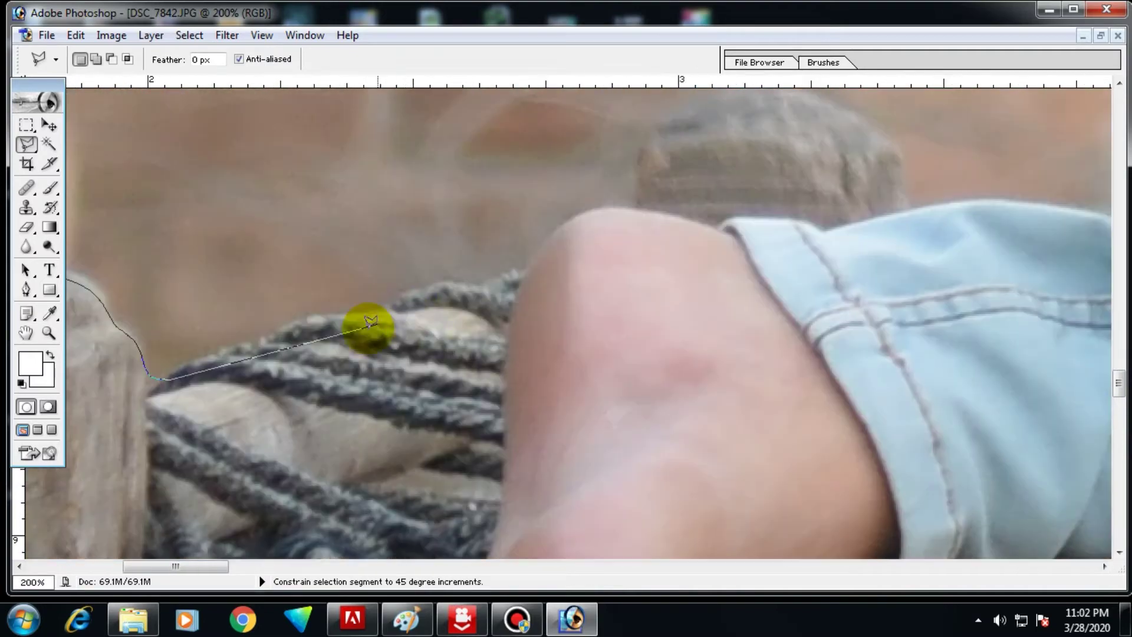
pyautogui.hscroll(3, 589, 206)
pyautogui.hscroll(3, 413, 246)
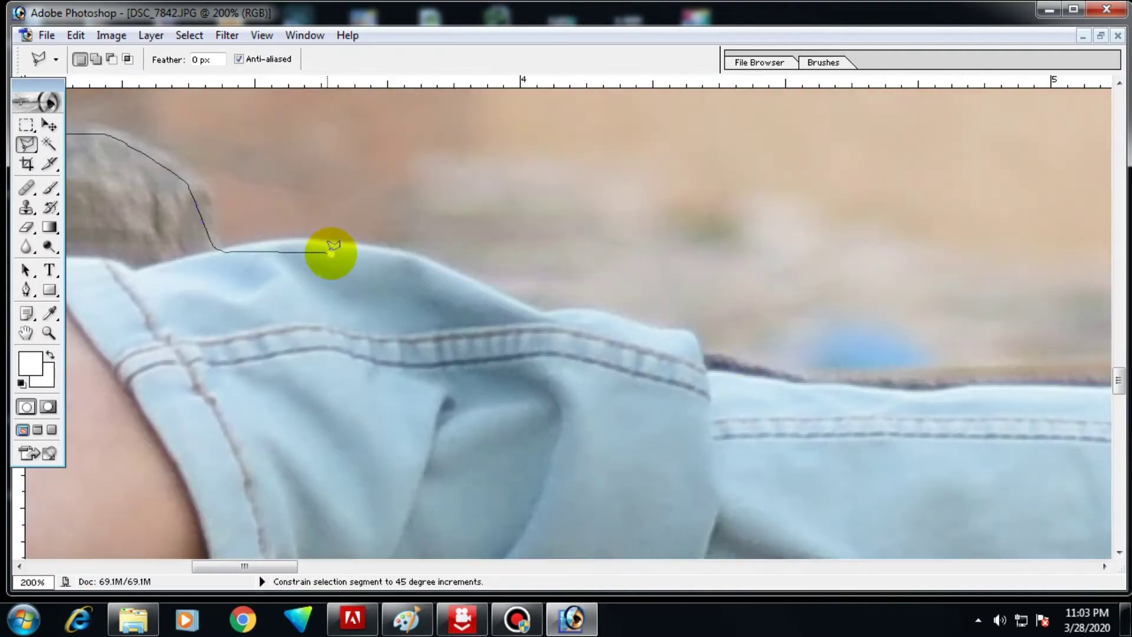
pyautogui.hscroll(3, 855, 336)
pyautogui.hscroll(3, 591, 260)
pyautogui.hscroll(3, 696, 169)
pyautogui.scroll(3, 549, 301)
pyautogui.hscroll(3, 550, 301)
pyautogui.hscroll(3, 710, 278)
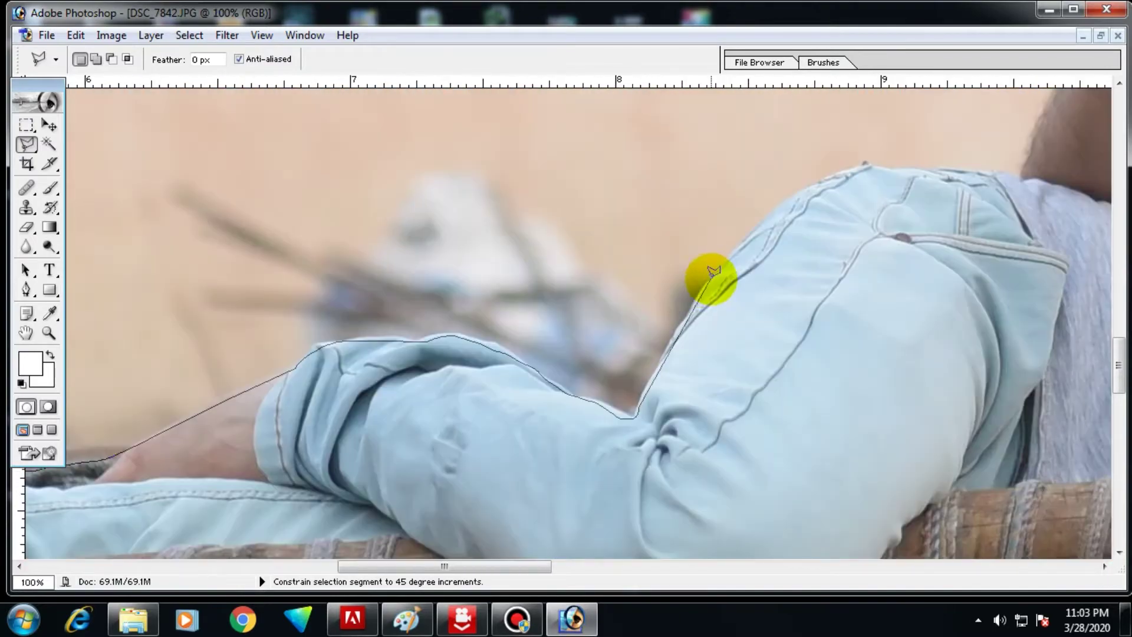
pyautogui.hscroll(3, 506, 301)
pyautogui.scroll(3, 814, 171)
pyautogui.hscroll(3, 537, 387)
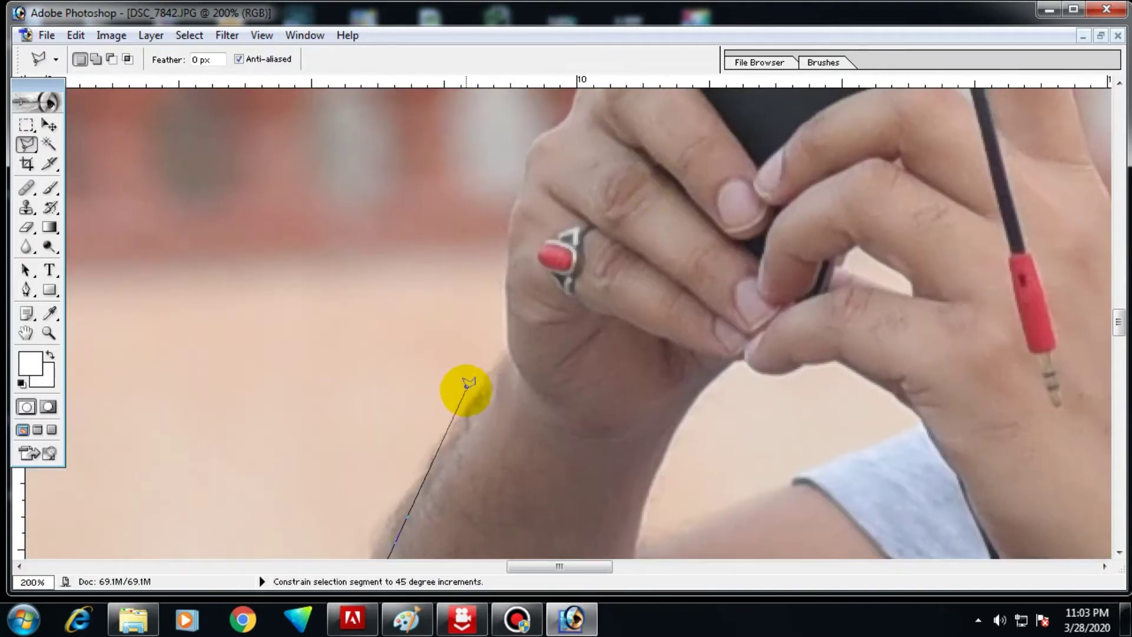
# Step: Trace closely around the hands and phone, then along the shirt and shoulder
pyautogui.hotkey('ctrl', '+')
pyautogui.scroll(3, 634, 144)
pyautogui.hscroll(3, 470, 378)
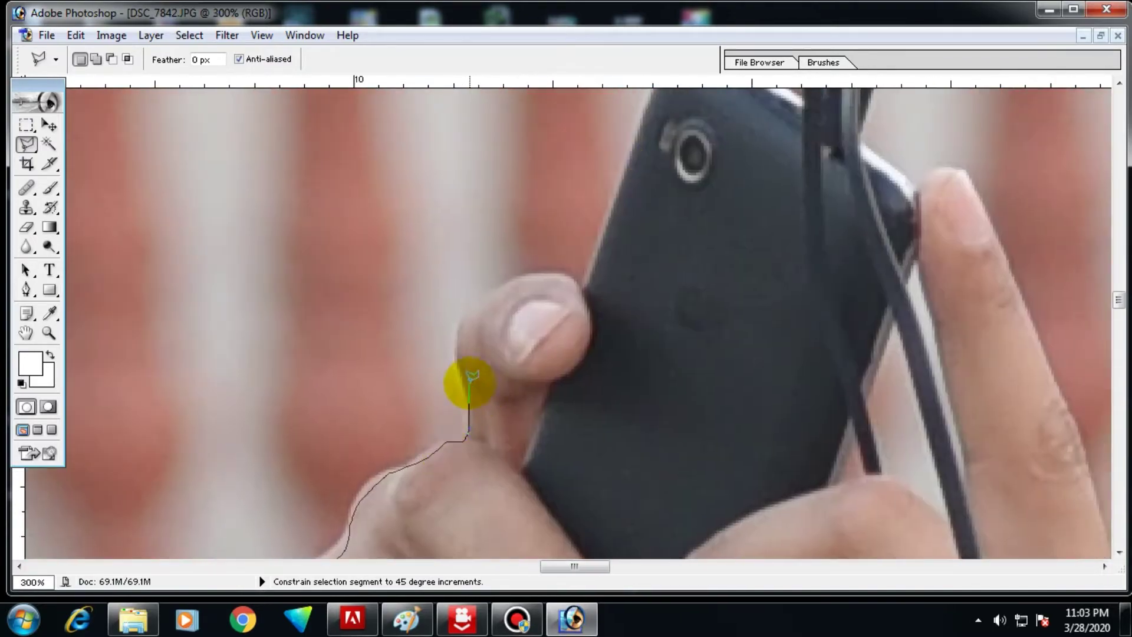
pyautogui.scroll(3, 590, 280)
pyautogui.hscroll(2, 546, 310)
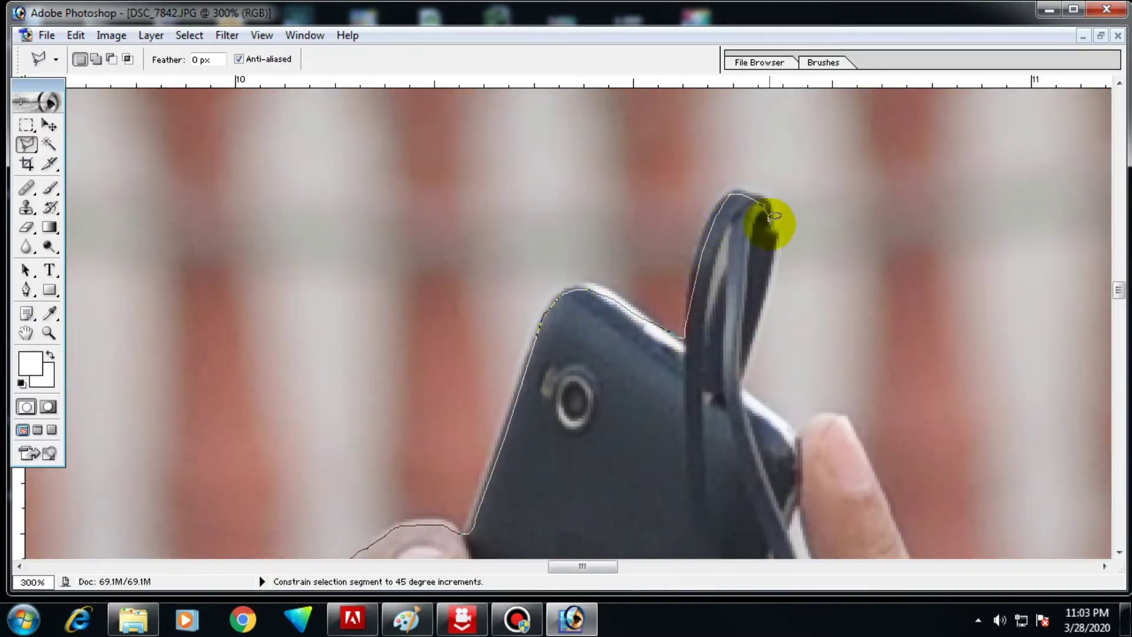
pyautogui.scroll(-3, 784, 417)
pyautogui.hscroll(2, 671, 207)
pyautogui.scroll(-2, 651, 253)
pyautogui.hscroll(1, 627, 220)
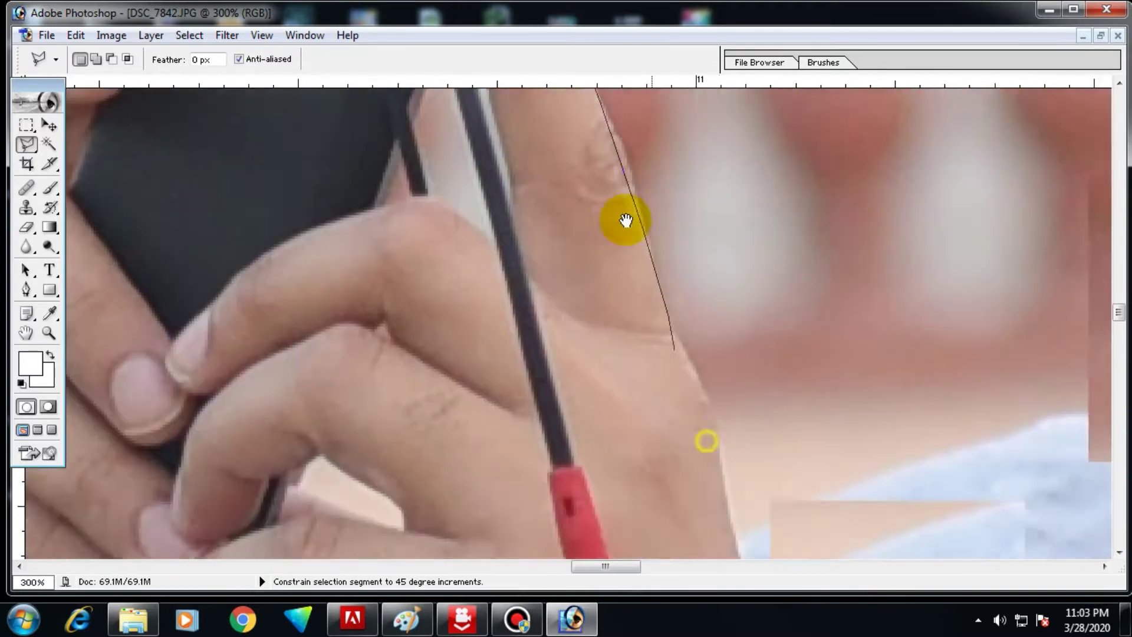
pyautogui.hotkey('ctrl', '-')
pyautogui.scroll(-3, 626, 220)
pyautogui.hscroll(3, 759, 316)
pyautogui.click(599, 304)
pyautogui.click(585, 261)
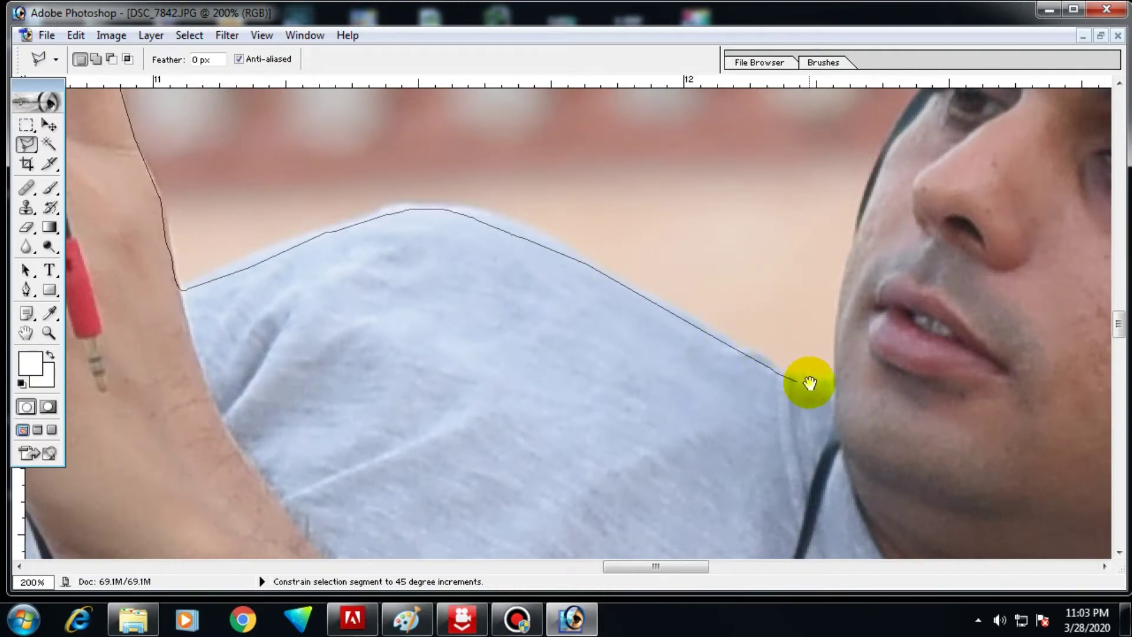
# Step: Trace over the nose, brow and forehead and close the outline into a selection
pyautogui.moveTo(810, 383); pyautogui.dragTo(561, 405)
pyautogui.hotkey('ctrl', '+')
pyautogui.scroll(3, 531, 366)
pyautogui.click(500, 404)
pyautogui.click(508, 348)
pyautogui.click(557, 303)
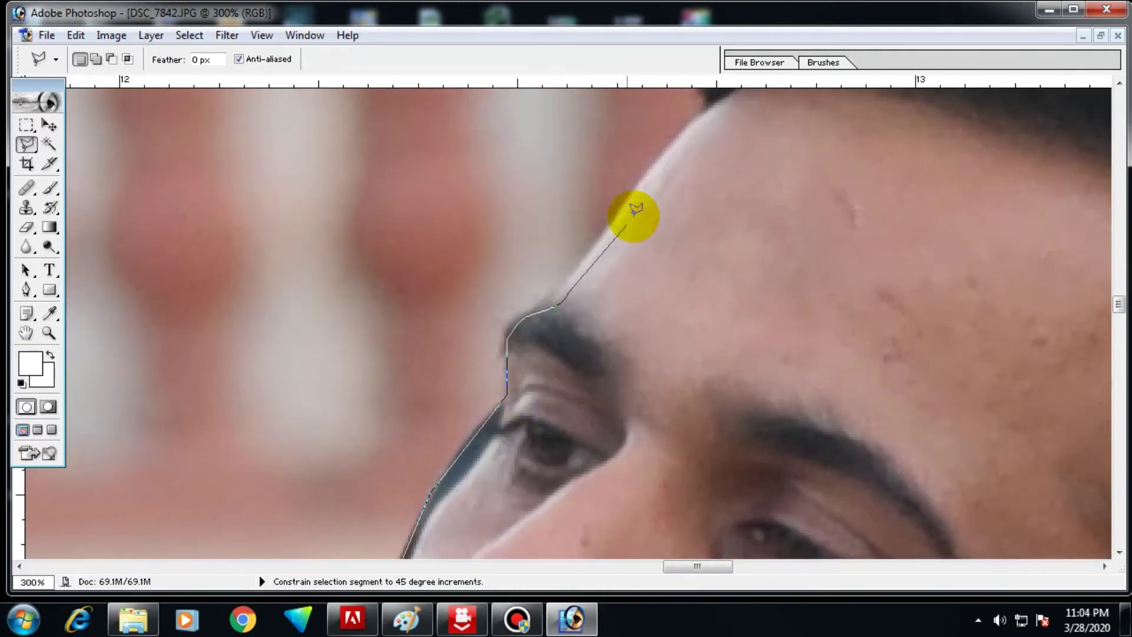
pyautogui.hotkey('ctrl', '-')
pyautogui.hotkey('ctrl', '-')
pyautogui.click(576, 228)
pyautogui.doubleClick(576, 306)
# Step: Zoom out to review the whole selection, then zoom in on the phone area
pyautogui.hotkey('ctrl', '-')
pyautogui.hotkey('ctrl', '-')
pyautogui.hotkey('ctrl', '-')
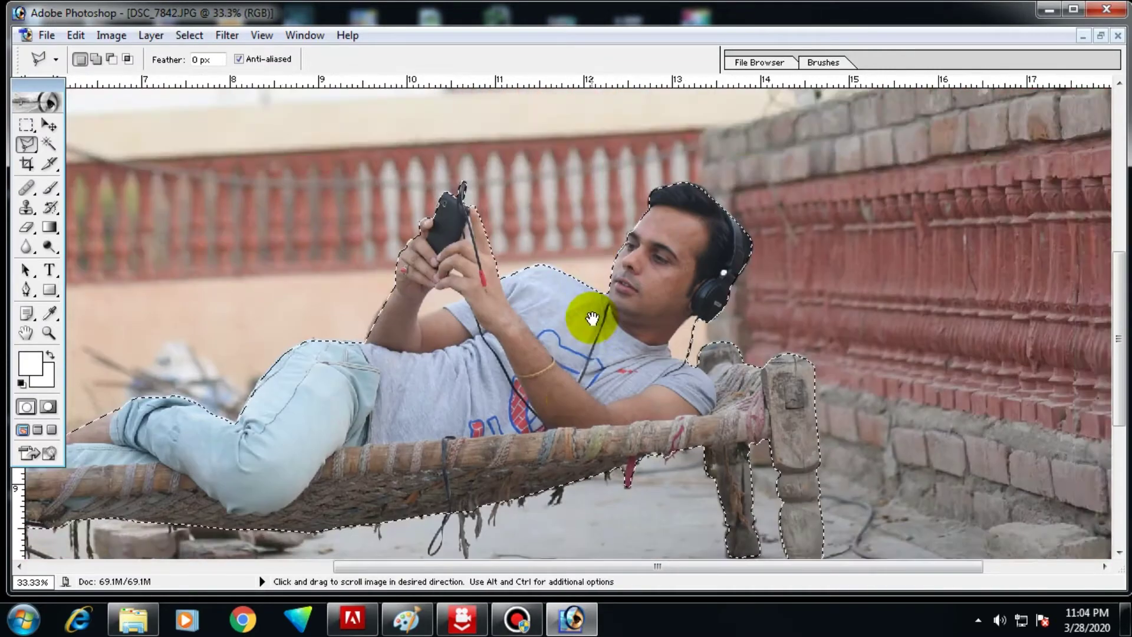
pyautogui.hotkey('ctrl', '-')
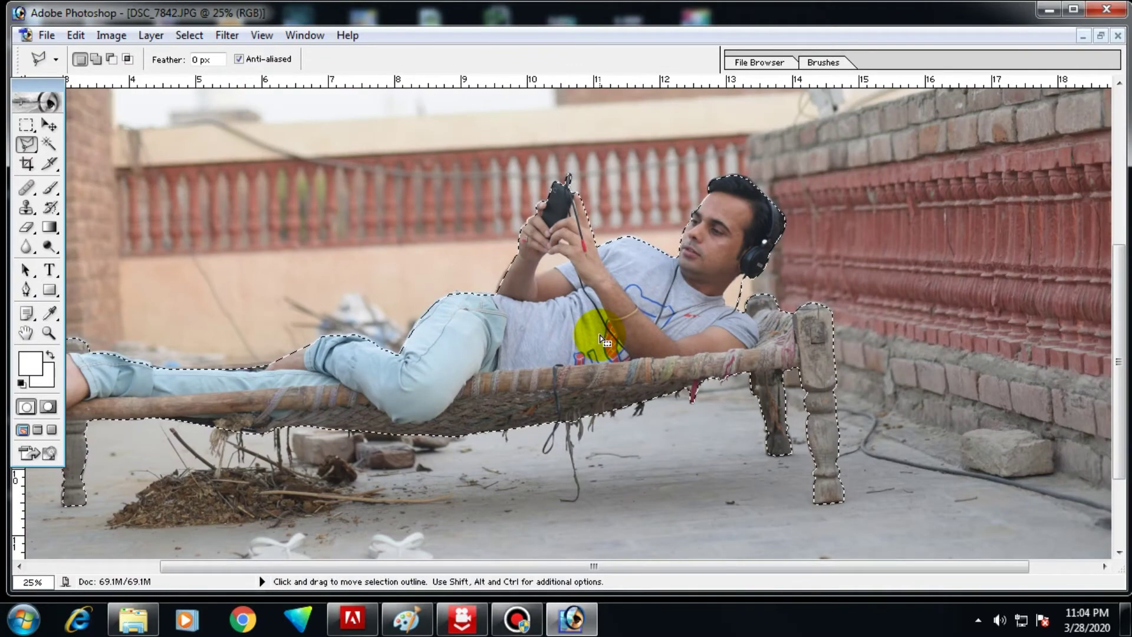
pyautogui.keyDown('ctrl'); pyautogui.click(540, 261); pyautogui.keyUp('ctrl')
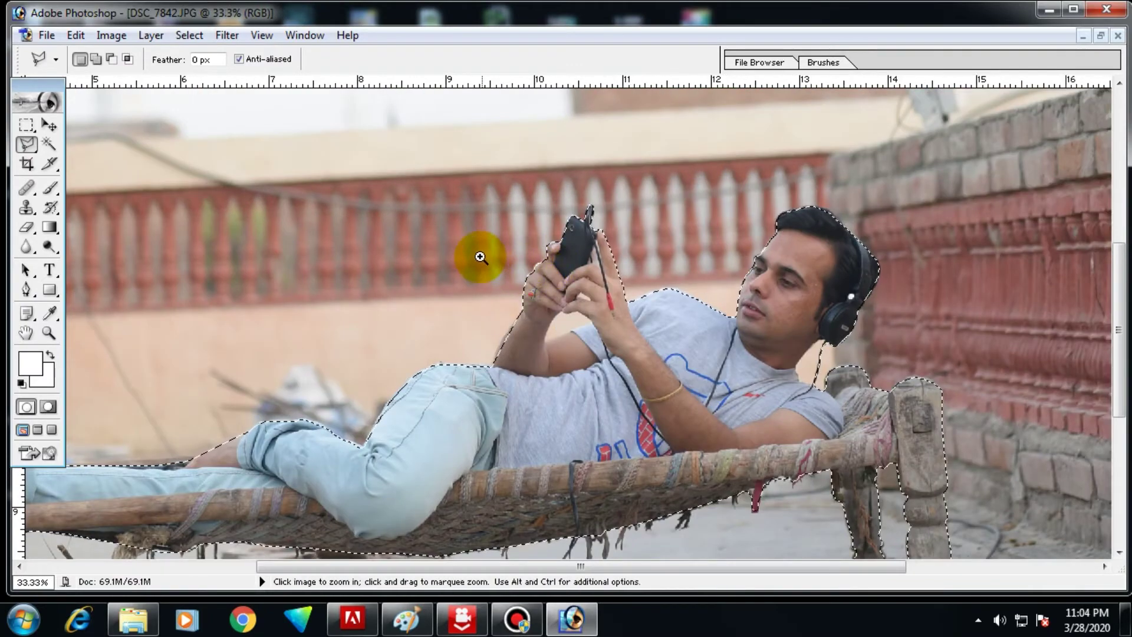
# Step: Zoom in step by step on the gap between the man's hands and forearm
pyautogui.keyDown('ctrl'); pyautogui.click(479, 243); pyautogui.keyUp('ctrl')
pyautogui.keyDown('ctrl'); pyautogui.click(555, 339); pyautogui.keyUp('ctrl')
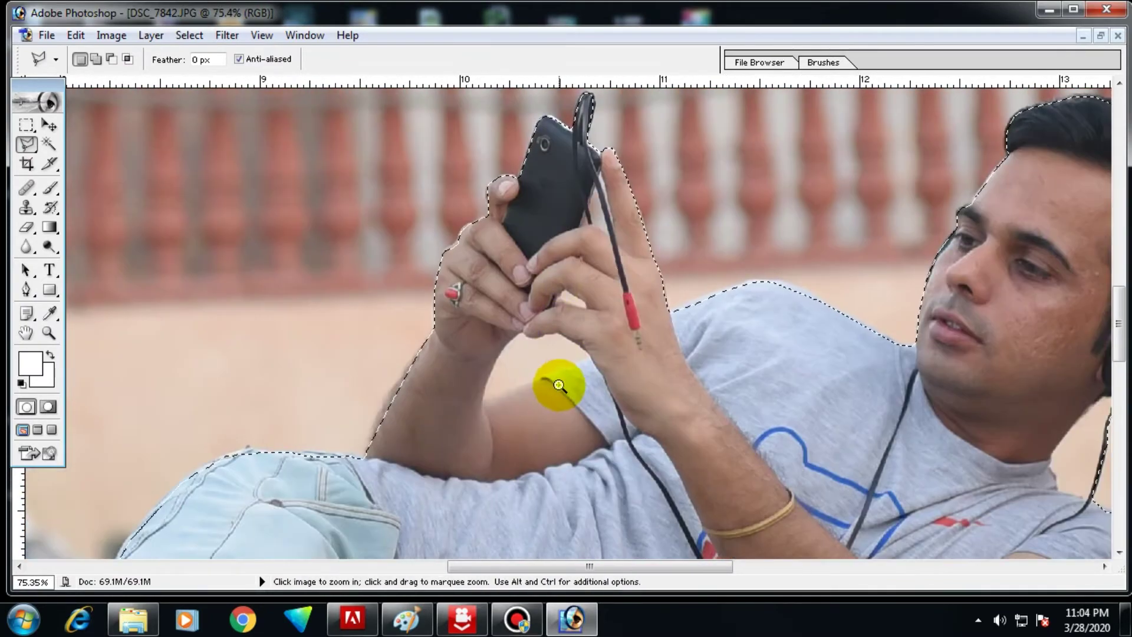
pyautogui.keyDown('ctrl'); pyautogui.click(559, 385); pyautogui.keyUp('ctrl')
pyautogui.keyDown('ctrl'); pyautogui.click(560, 306); pyautogui.keyUp('ctrl')
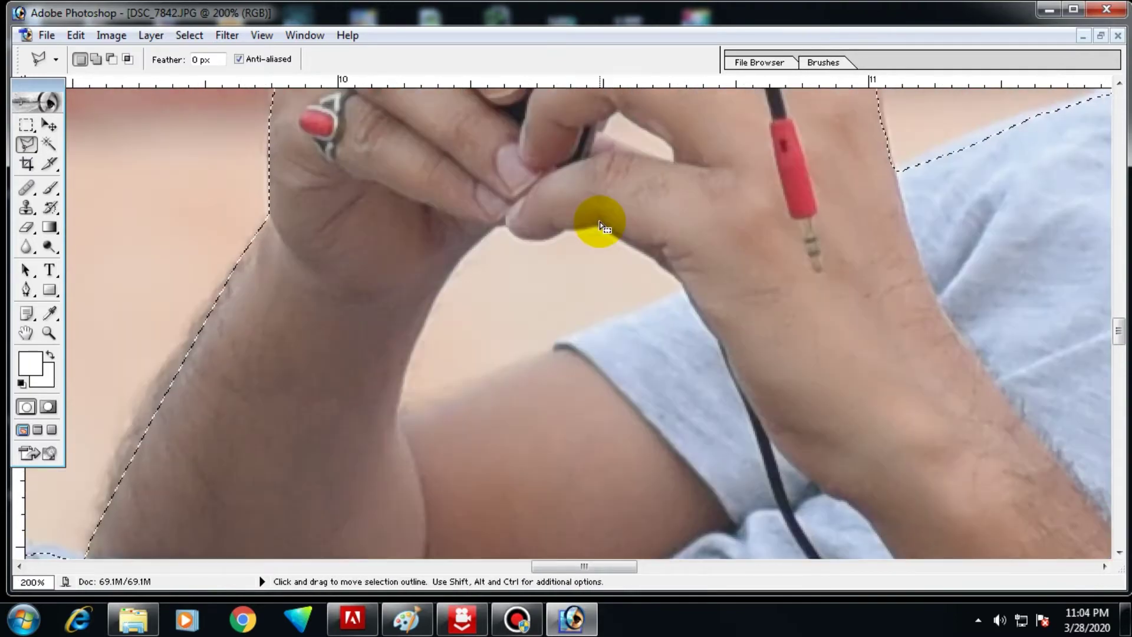
# Step: Lasso the background gap between the hands and forearm out of the selection with Alt held
pyautogui.press('alt')
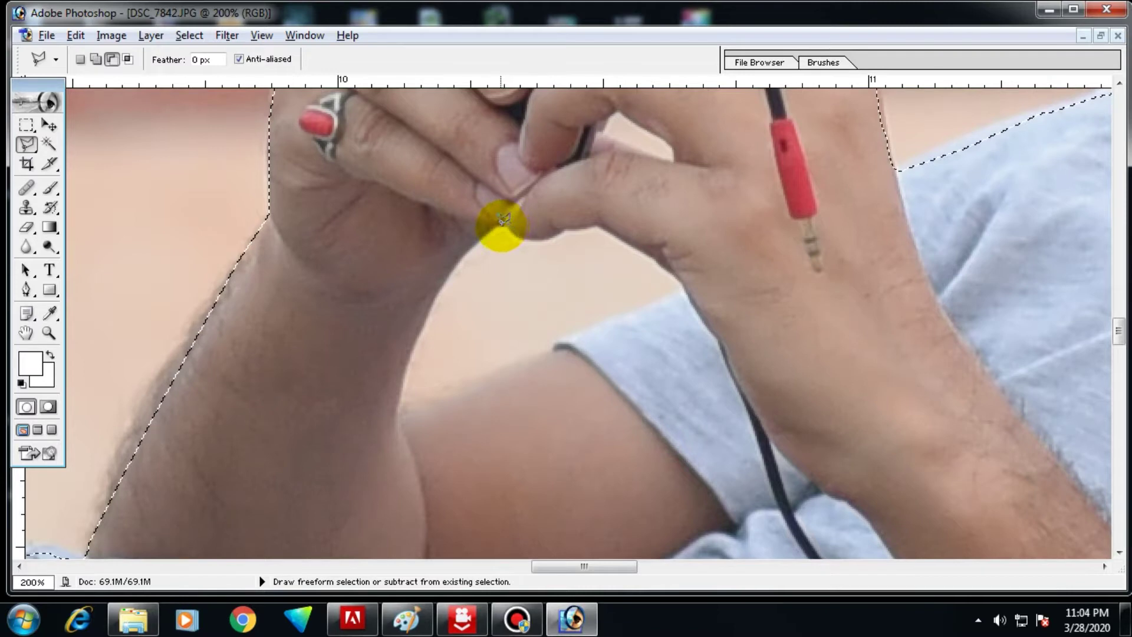
pyautogui.moveTo(461, 249)
pyautogui.mouseDown()
pyautogui.moveTo(413, 319)
pyautogui.moveTo(404, 378)
pyautogui.mouseUp()
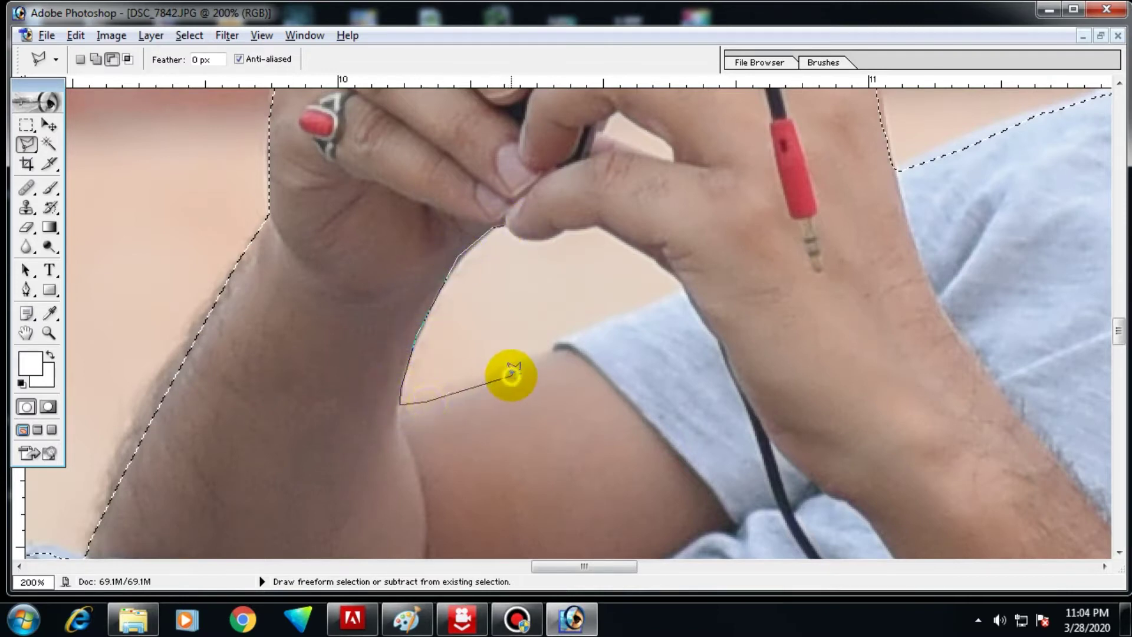
pyautogui.moveTo(429, 401); pyautogui.dragTo(568, 343)
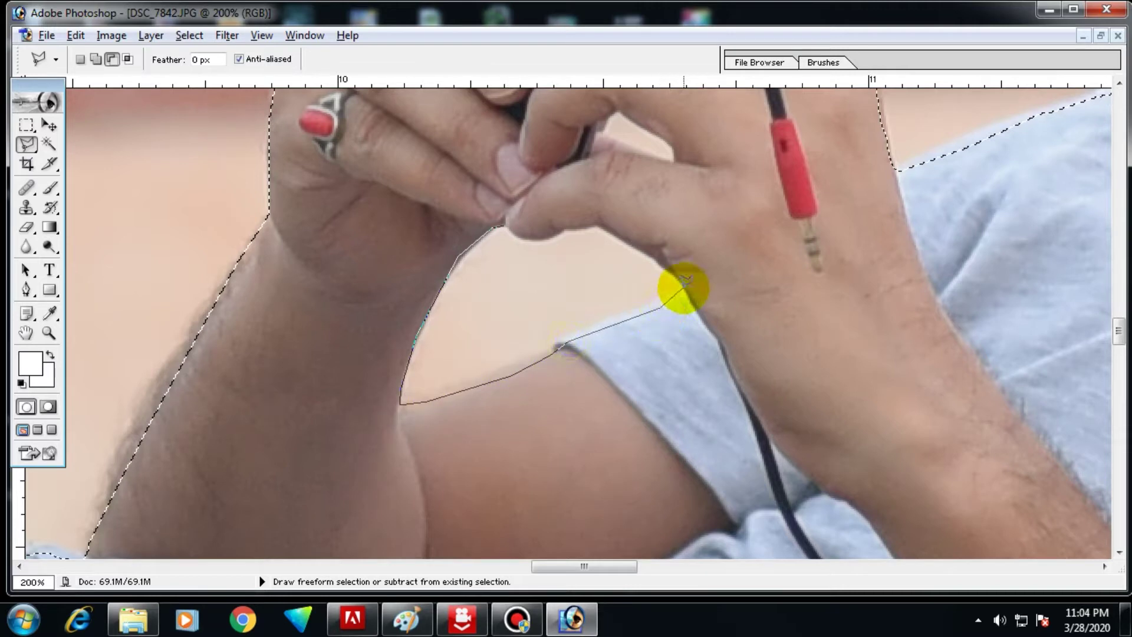
pyautogui.moveTo(668, 264)
pyautogui.mouseDown()
pyautogui.moveTo(619, 224)
pyautogui.moveTo(519, 233)
pyautogui.mouseUp()
pyautogui.moveTo(653, 151); pyautogui.dragTo(569, 222)
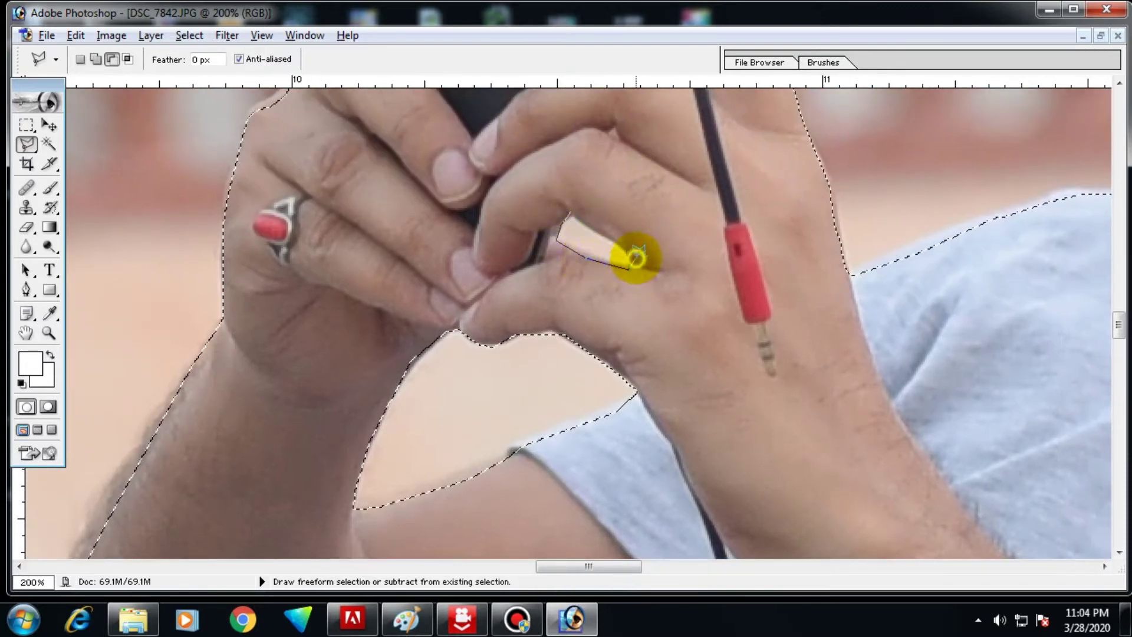
pyautogui.moveTo(590, 228); pyautogui.dragTo(392, 182)
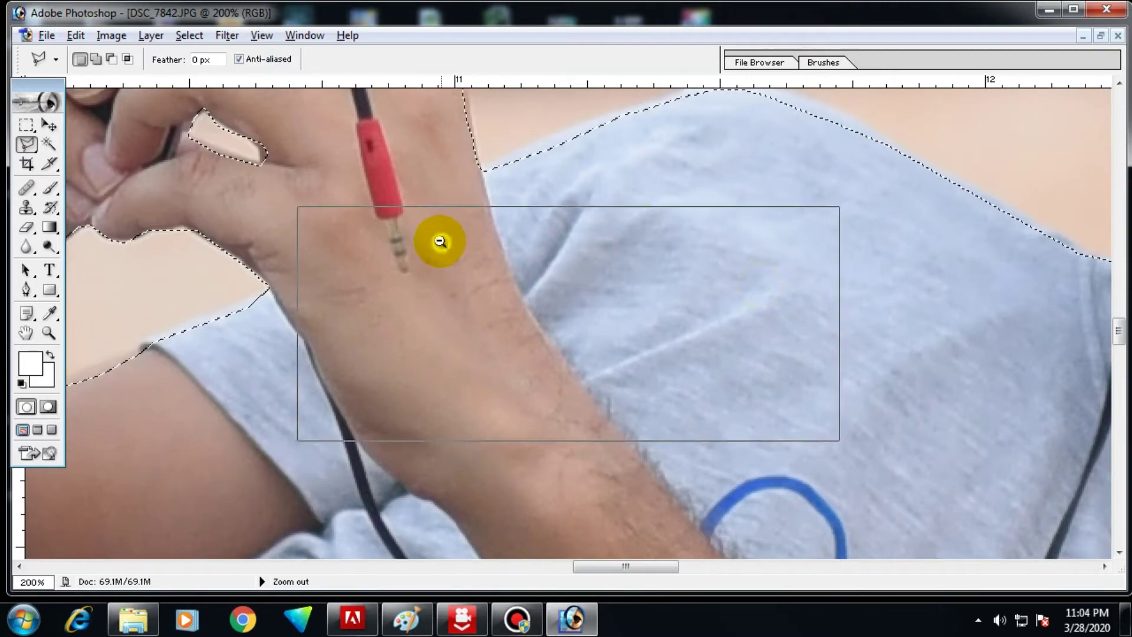
# Step: Subtract the background gaps beside the cable, finger and phone edge from the selection
pyautogui.keyDown('ctrl'); pyautogui.keyDown('alt'); pyautogui.click(440, 241); pyautogui.keyUp('alt'); pyautogui.keyUp('ctrl')
pyautogui.moveTo(488, 282)
pyautogui.mouseDown()
pyautogui.moveTo(506, 253)
pyautogui.moveTo(458, 351)
pyautogui.mouseUp()
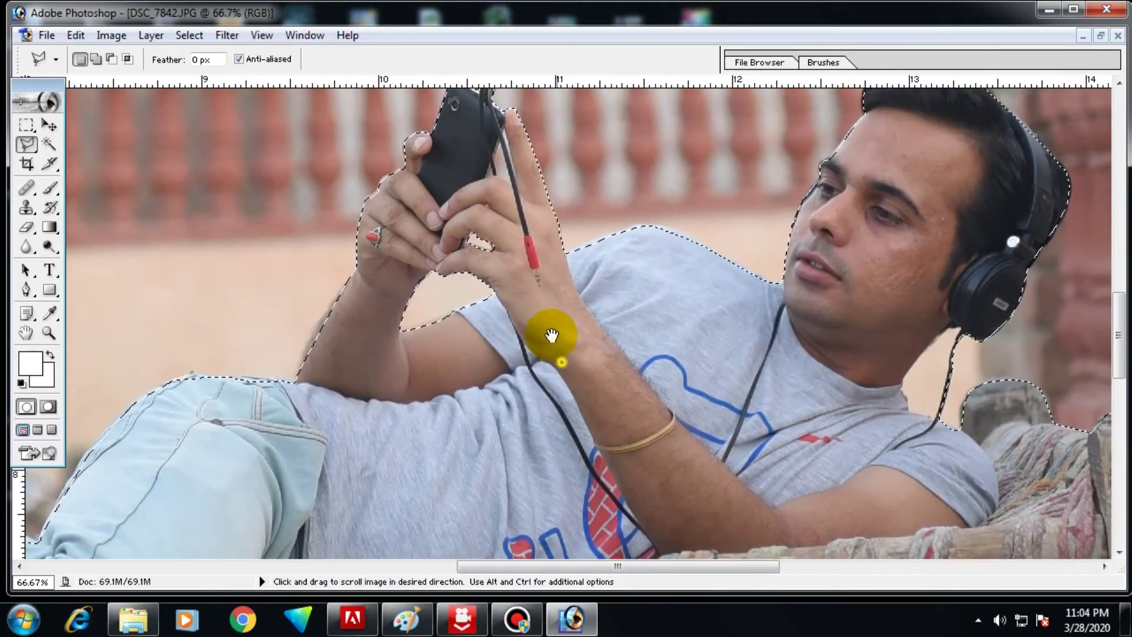
pyautogui.moveTo(544, 328); pyautogui.dragTo(552, 298)
pyautogui.moveTo(538, 248); pyautogui.dragTo(378, 207)
pyautogui.moveTo(443, 223); pyautogui.dragTo(506, 303)
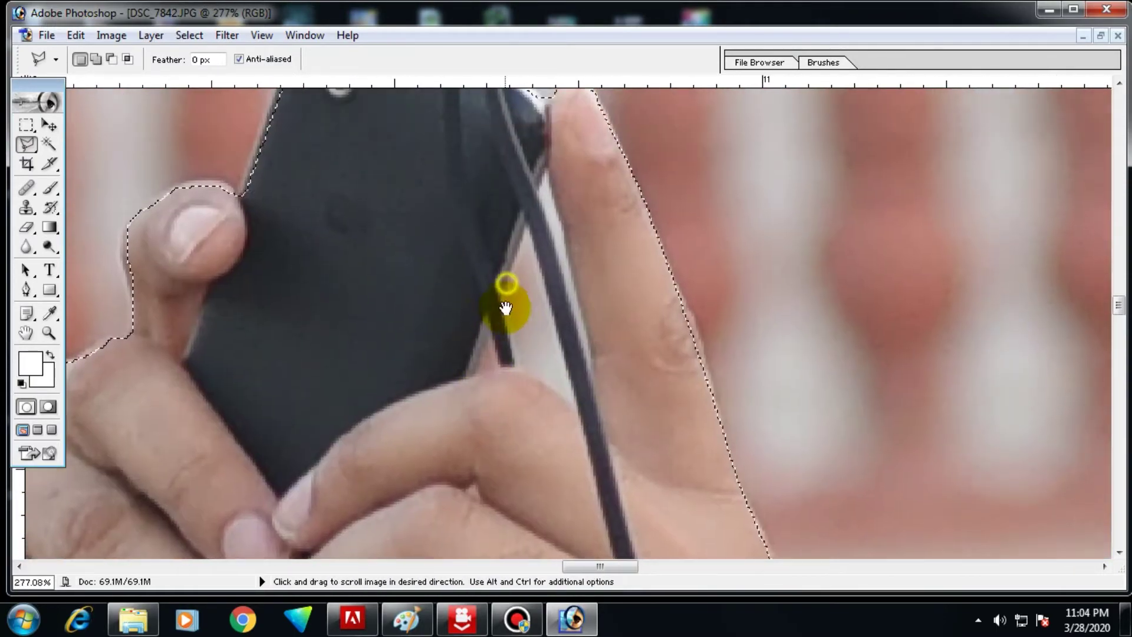
pyautogui.press('alt')
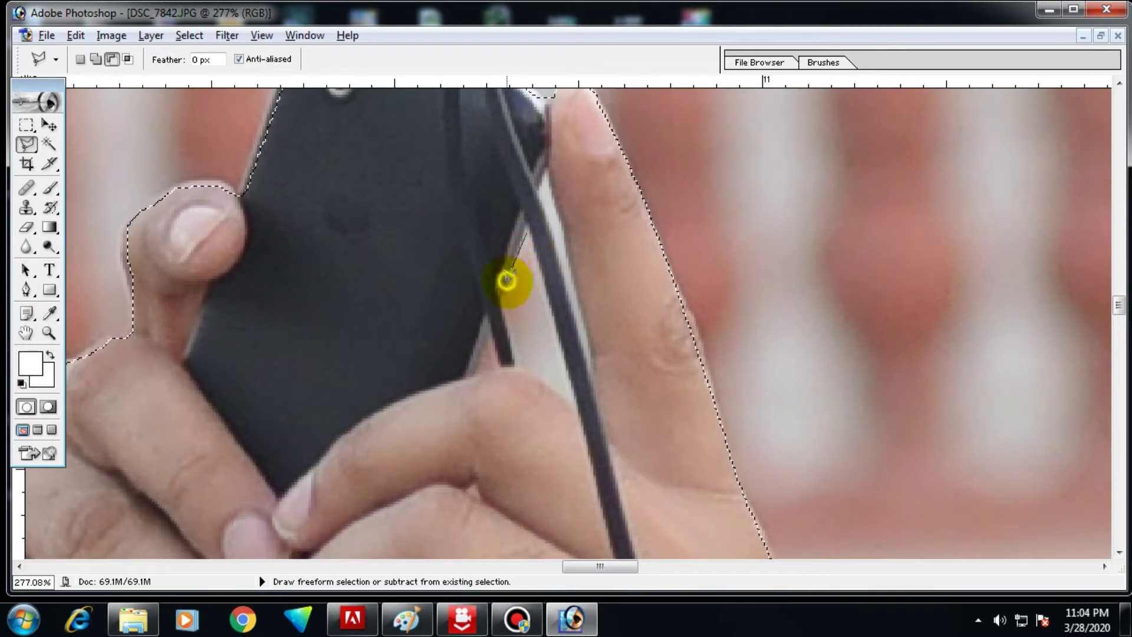
pyautogui.click(571, 398)
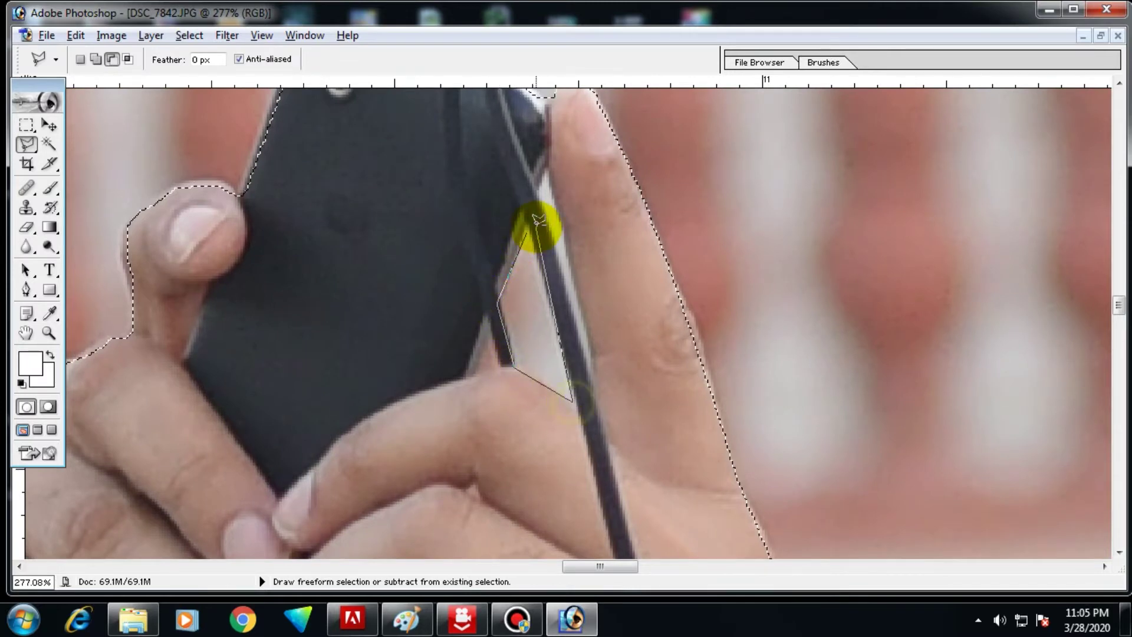
pyautogui.doubleClick(548, 166)
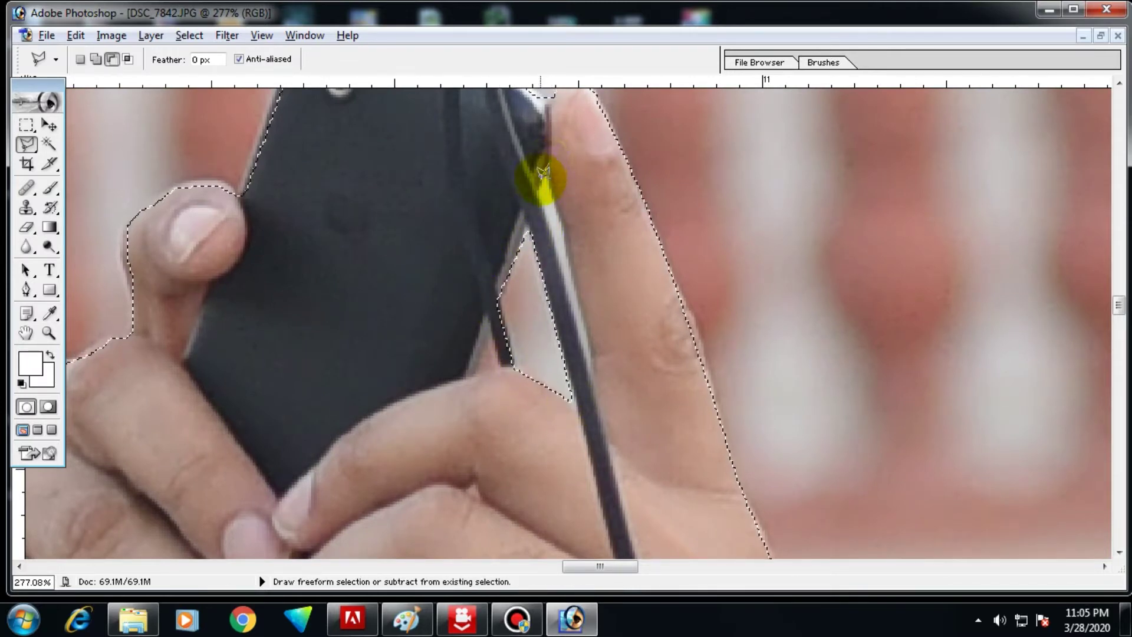
pyautogui.click(591, 362)
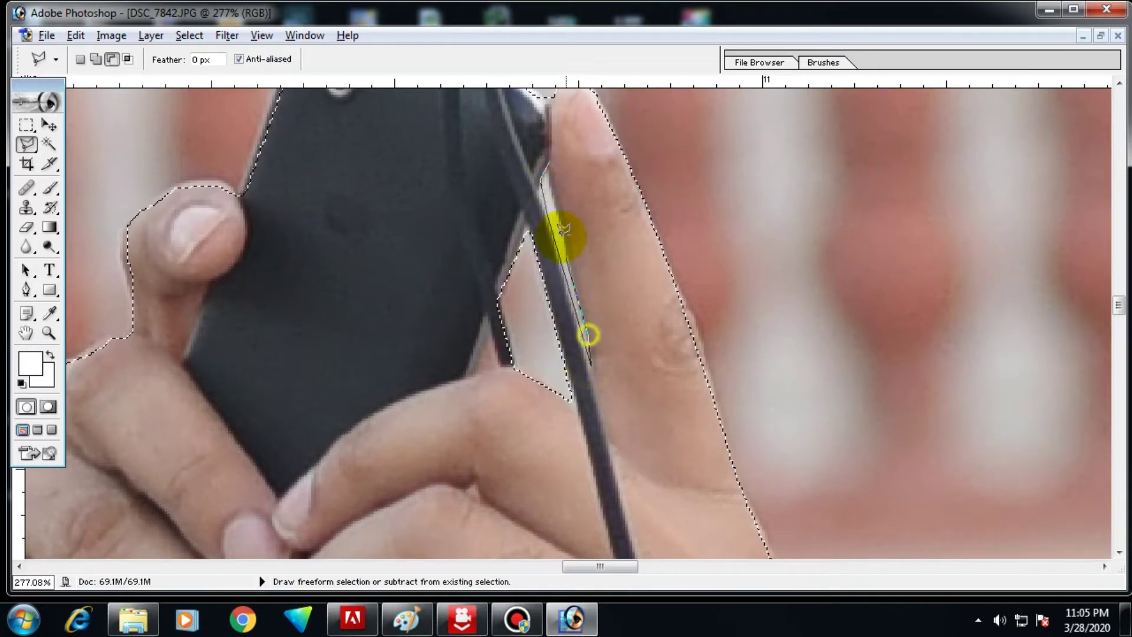
pyautogui.click(548, 166)
pyautogui.click(469, 375)
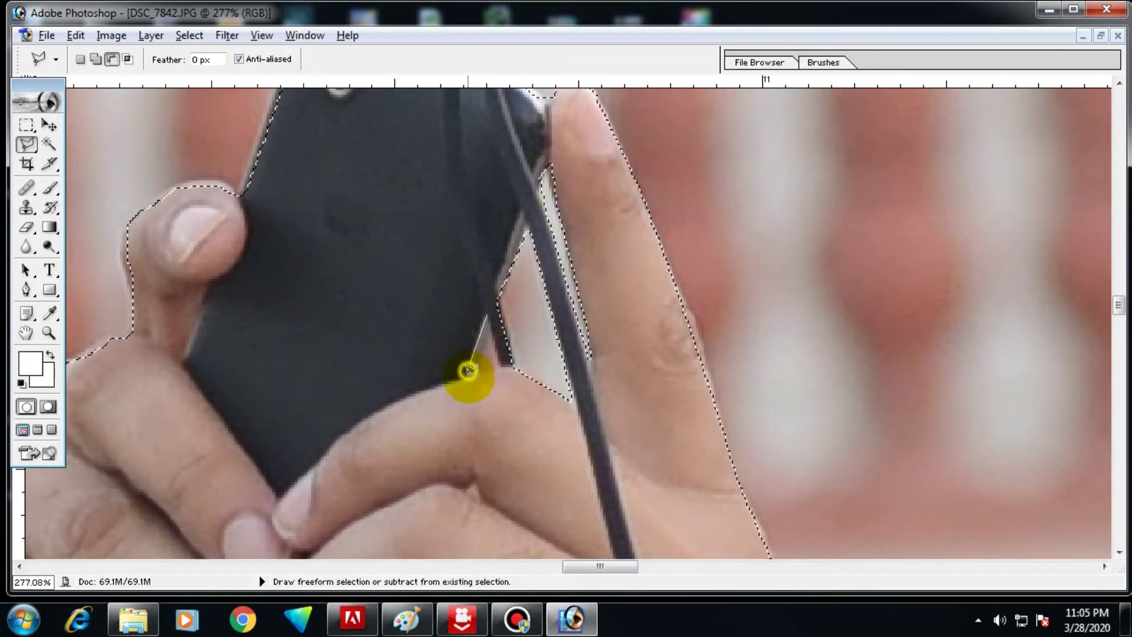
pyautogui.doubleClick(498, 373)
# Step: Subtract the background gap between the man's neck and the headphone cable
pyautogui.click(614, 352)
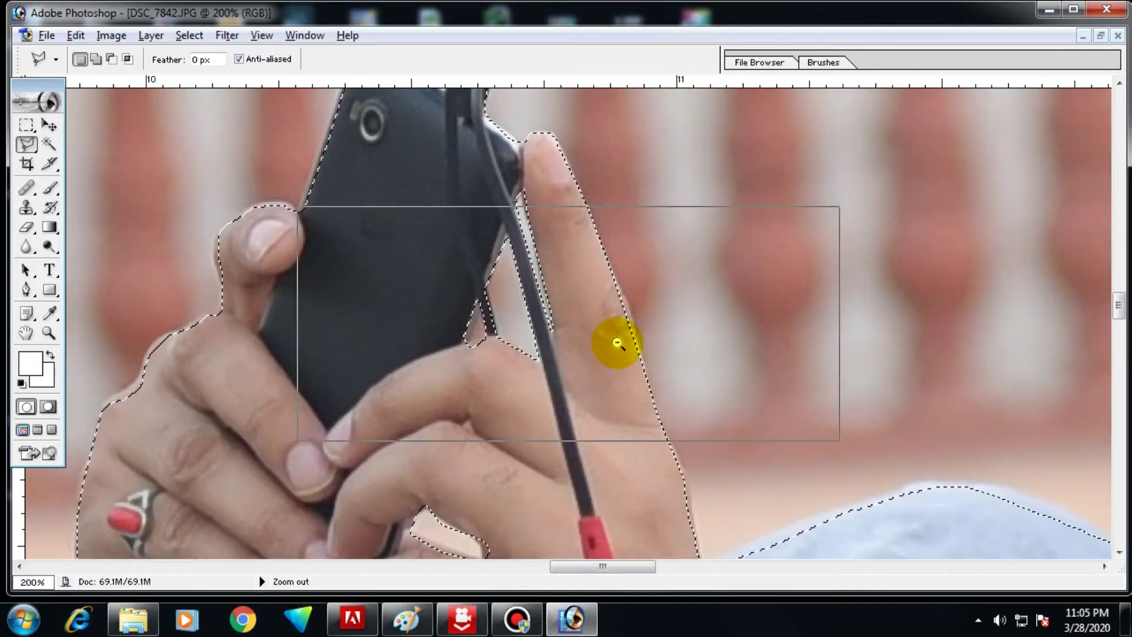
pyautogui.click(627, 380)
pyautogui.click(614, 197)
pyautogui.click(611, 341)
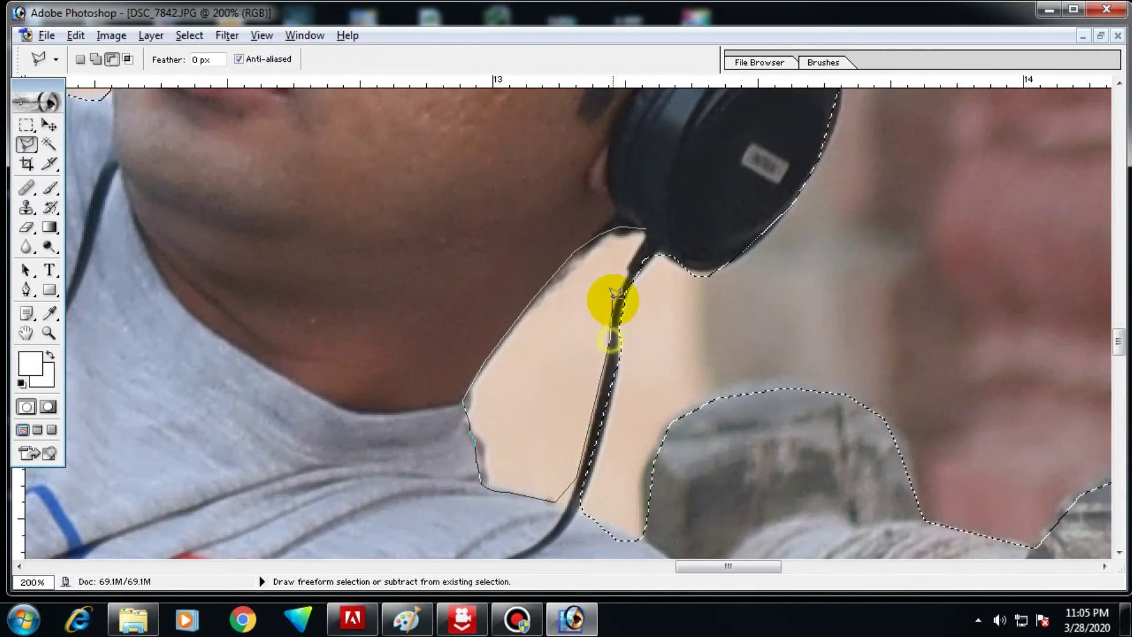
pyautogui.click(639, 255)
# Step: Zoom out to view the whole selection of the man and cot
pyautogui.keyDown('ctrl'); pyautogui.keyDown('alt'); pyautogui.click(538, 321); pyautogui.keyUp('alt'); pyautogui.keyUp('ctrl')
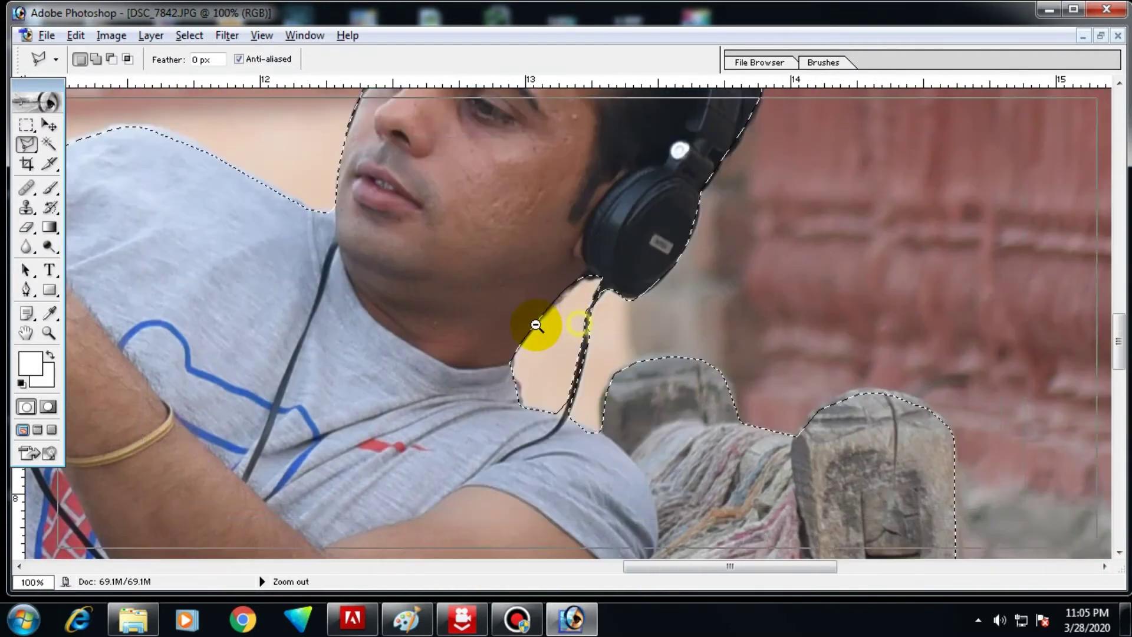
pyautogui.keyDown('ctrl'); pyautogui.keyDown('alt'); pyautogui.click(537, 322); pyautogui.keyUp('alt'); pyautogui.keyUp('ctrl')
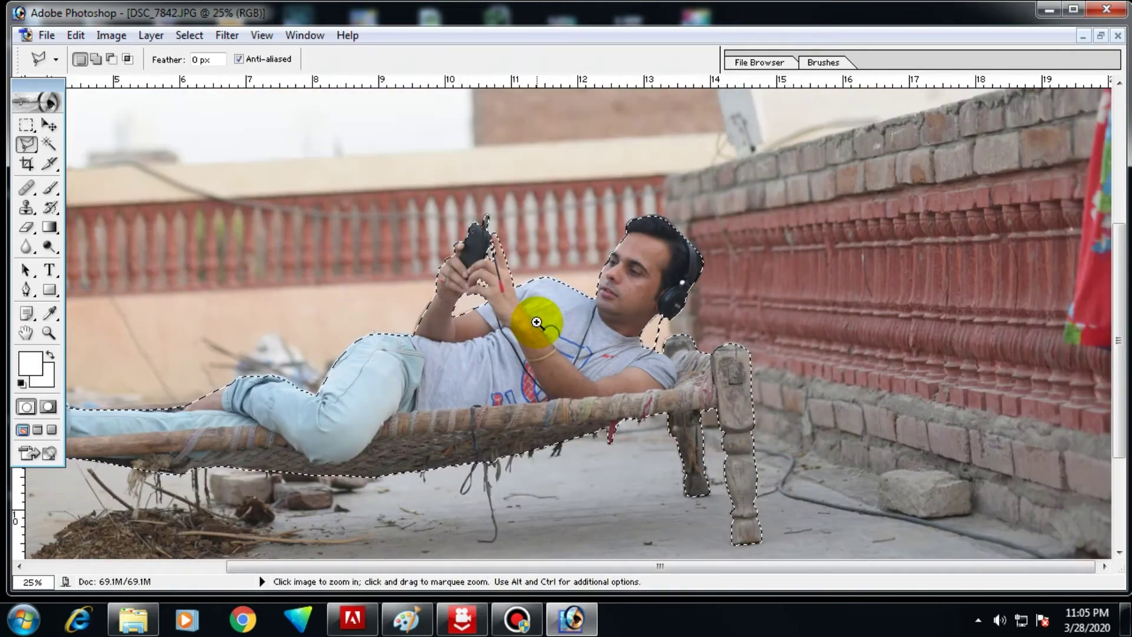
pyautogui.moveTo(536, 321); pyautogui.dragTo(600, 316)
pyautogui.keyDown('alt'); pyautogui.click(555, 335); pyautogui.keyUp('alt')
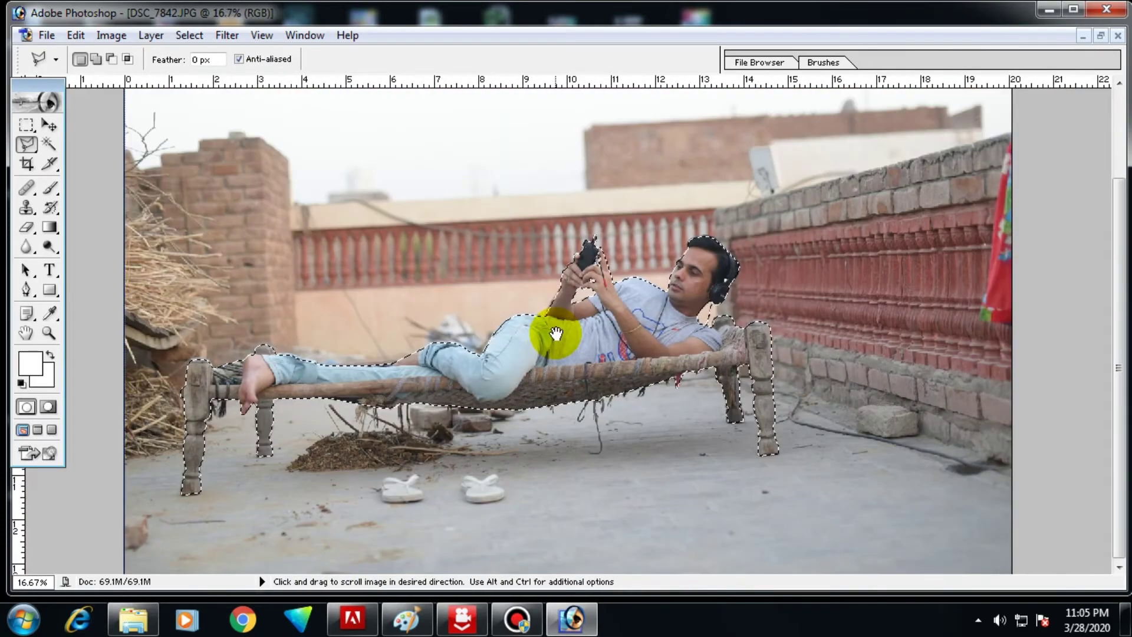
pyautogui.click(543, 335)
pyautogui.moveTo(542, 335); pyautogui.dragTo(550, 283)
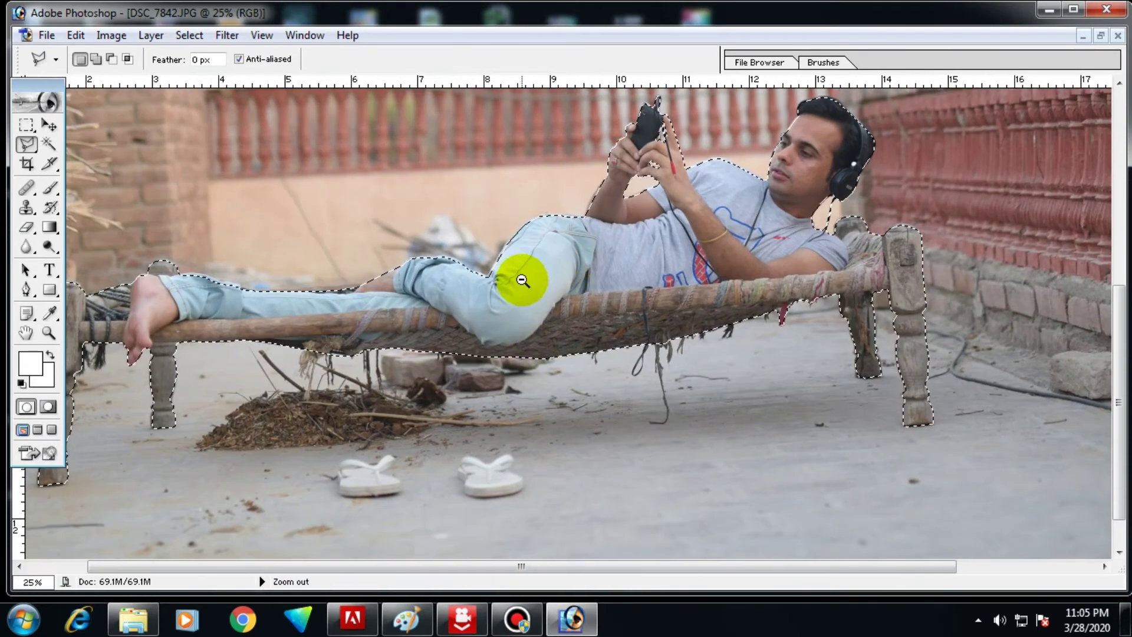
pyautogui.keyDown('alt'); pyautogui.click(518, 276); pyautogui.keyUp('alt')
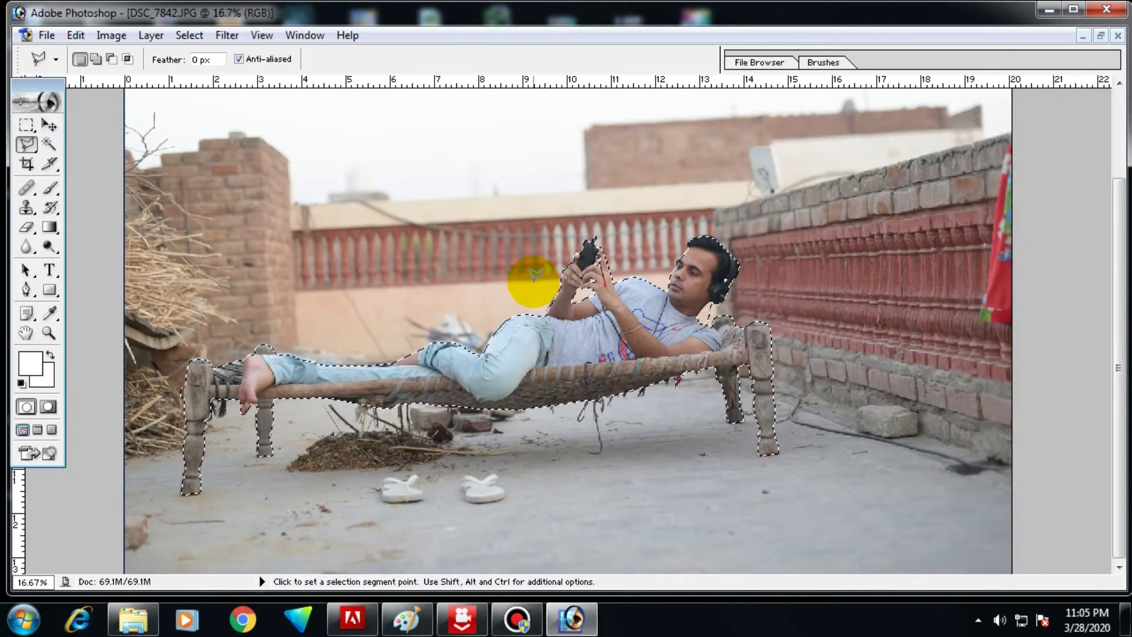
pyautogui.rightClick(561, 327)
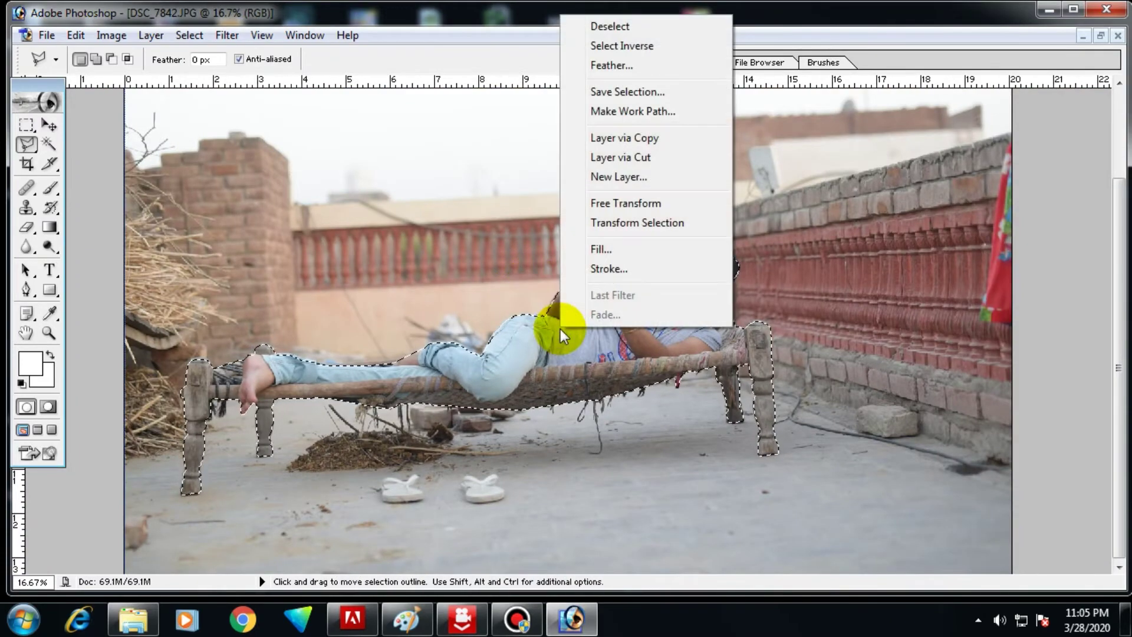
# Step: Feather the man-and-cot selection by 1.4 pixels
pyautogui.click(613, 66)
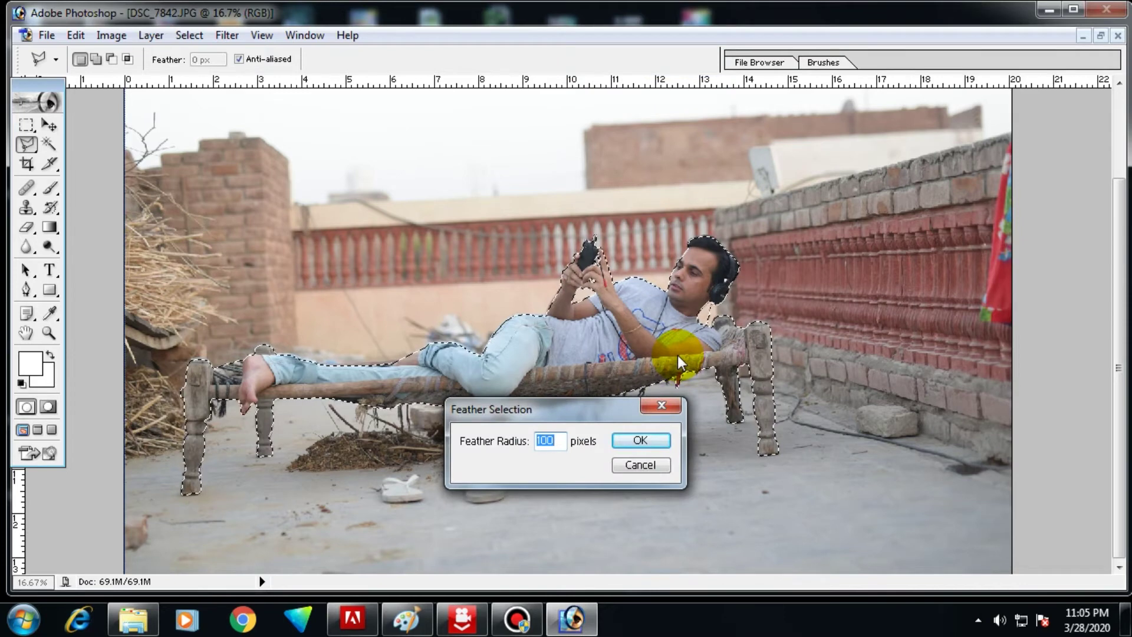
pyautogui.write('1.4')
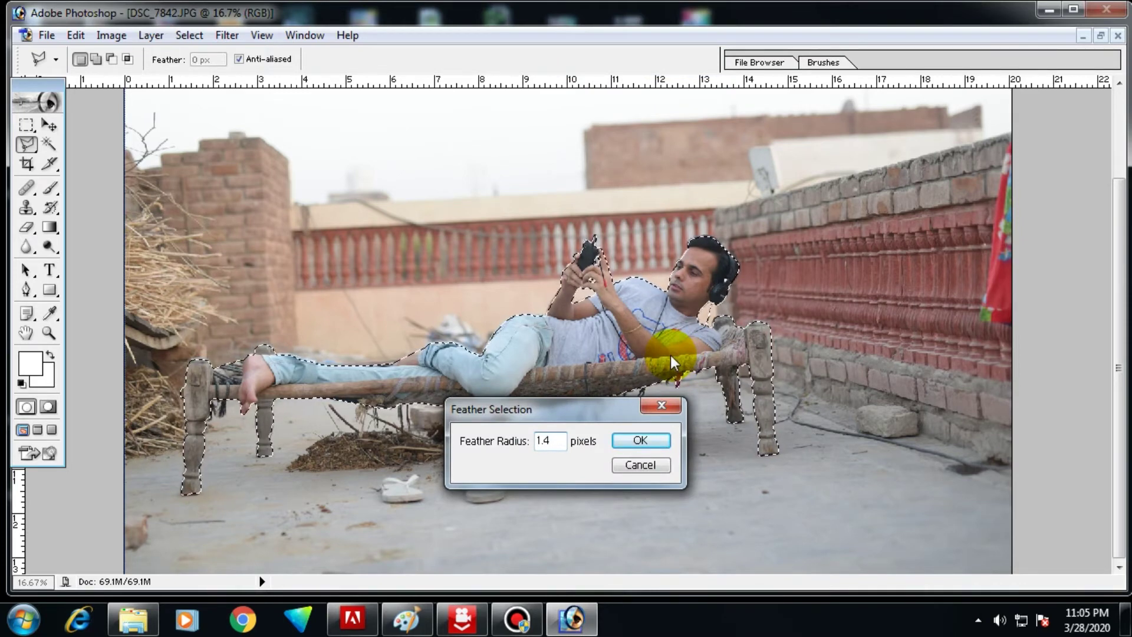
pyautogui.press('Return')
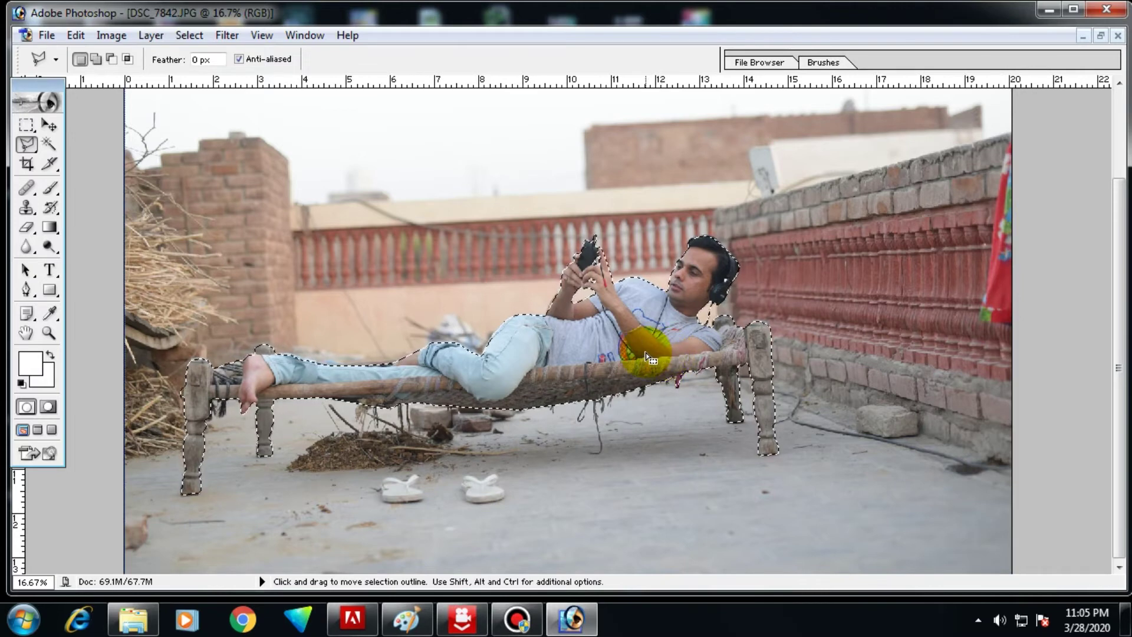
# Step: Copy the feathered man and cot, then fill the selected area with white
pyautogui.hotkey('ctrl', 'j')
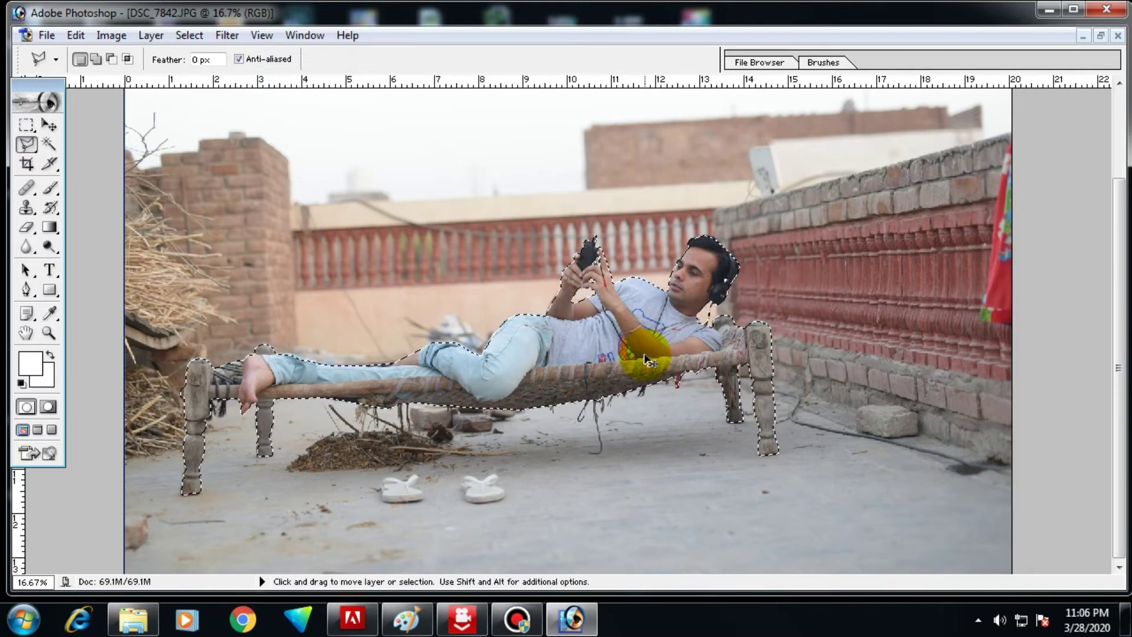
pyautogui.hotkey('ctrl', 'BackSpace')
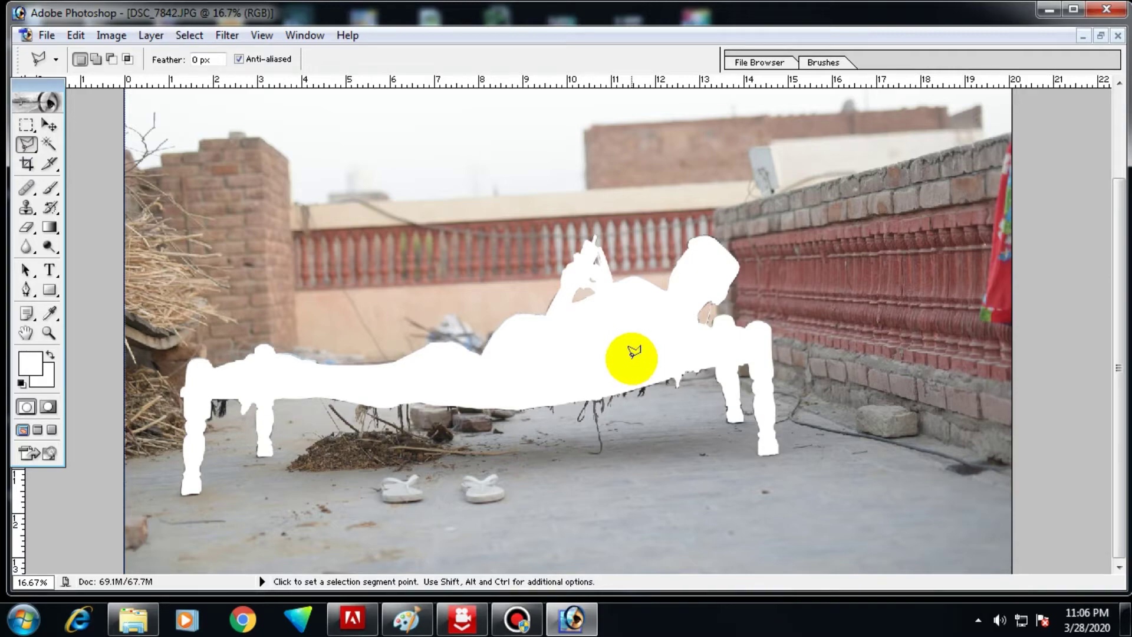
pyautogui.click(47, 36)
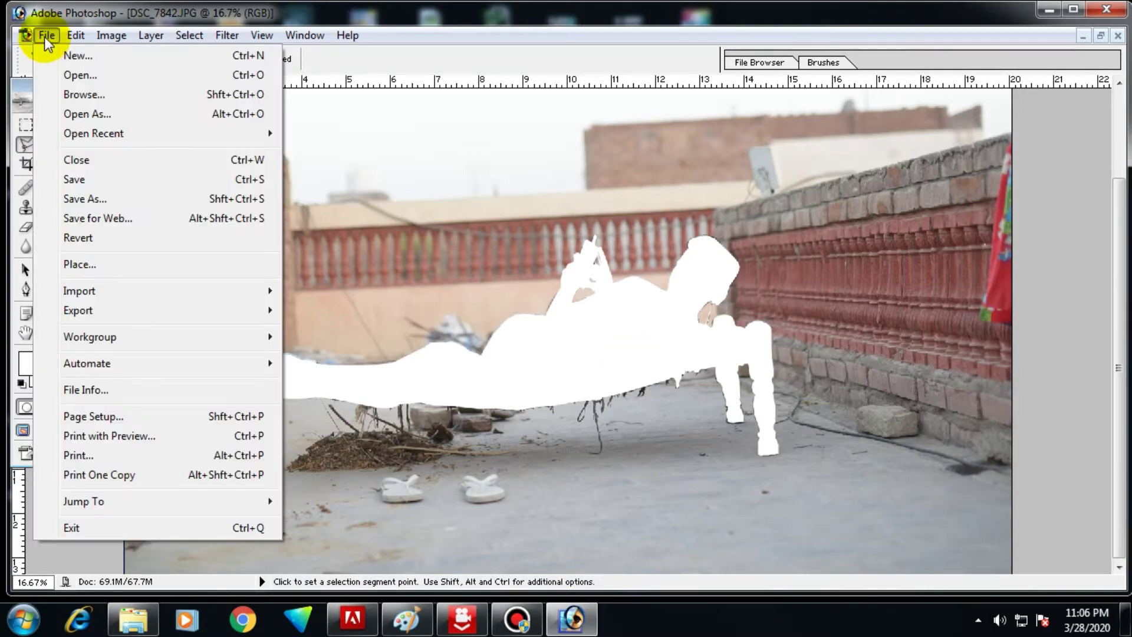
# Step: Begin a new document with width and height units set to inches
pyautogui.click(65, 55)
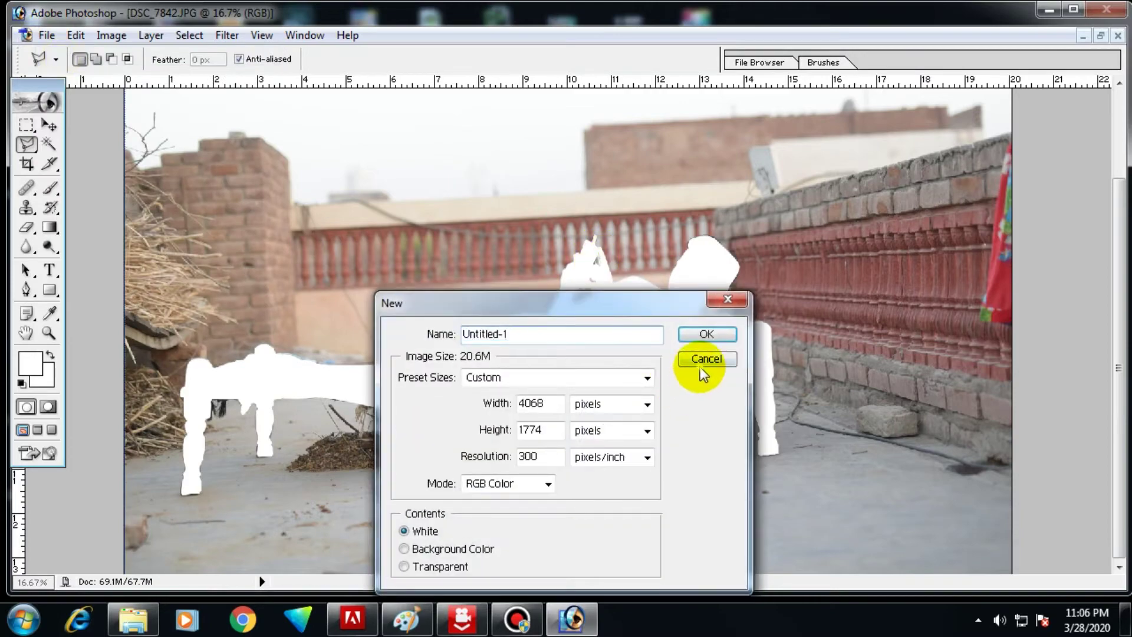
pyautogui.click(700, 364)
pyautogui.hotkey('ctrl', 'n')
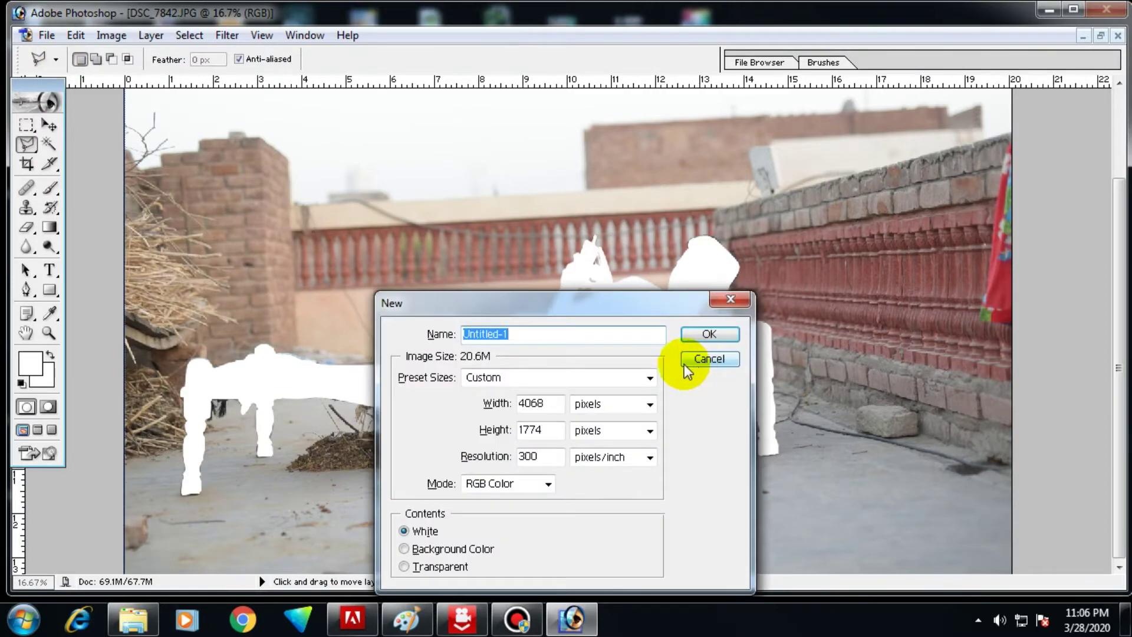
pyautogui.click(605, 405)
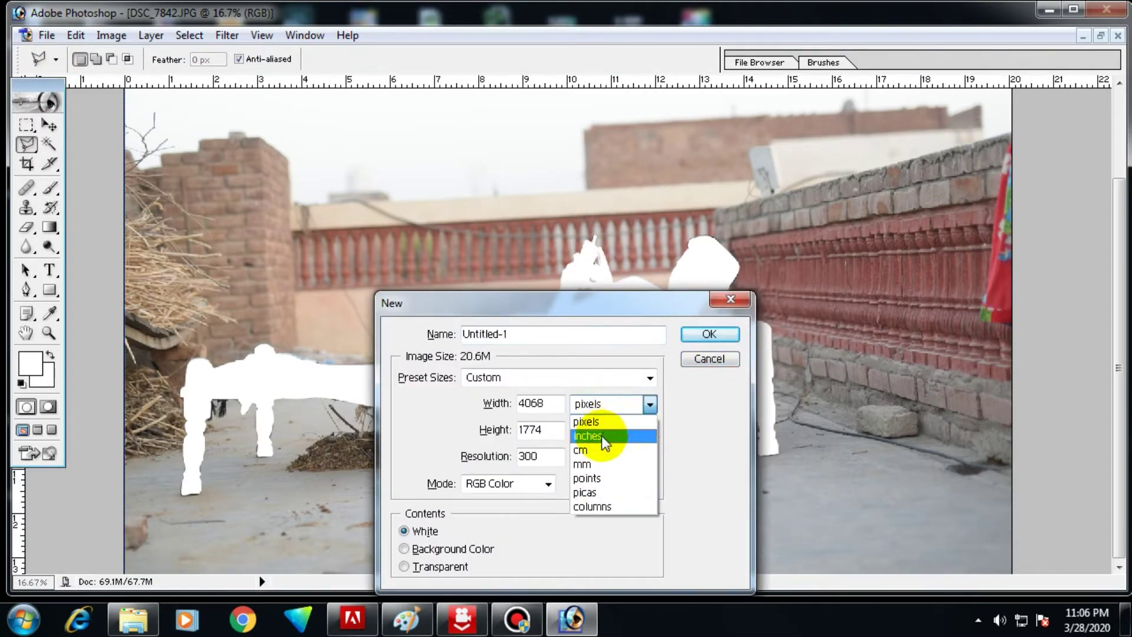
pyautogui.click(601, 438)
pyautogui.click(595, 458)
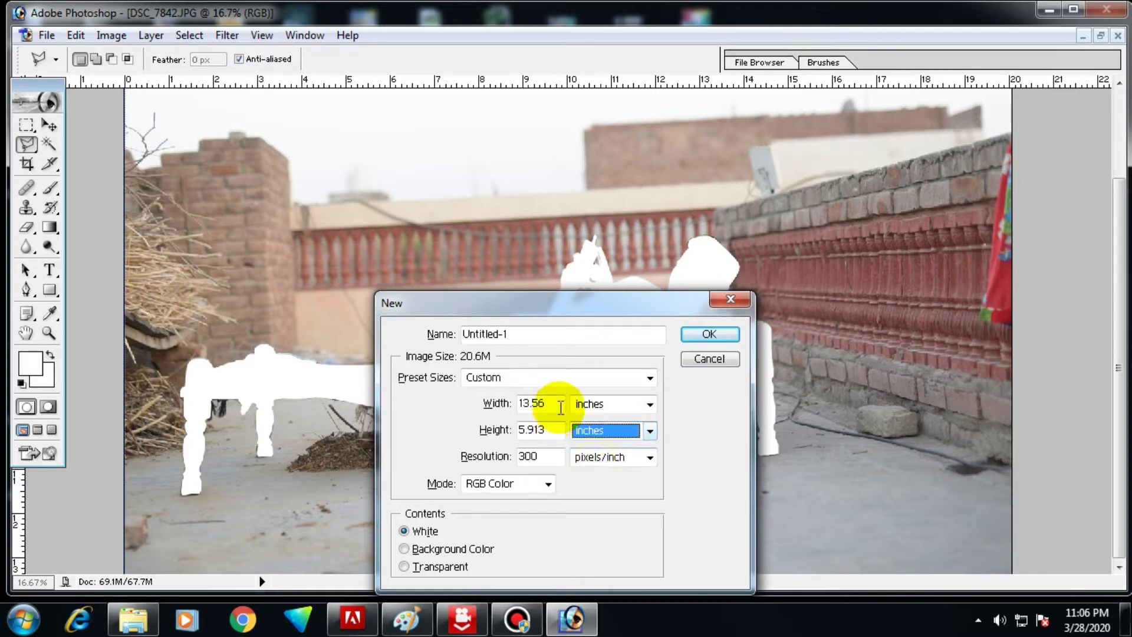
pyautogui.click(540, 404)
# Step: Enter 12 × 8 inch size at 300 ppi in RGB Color and create the document
pyautogui.write('12')
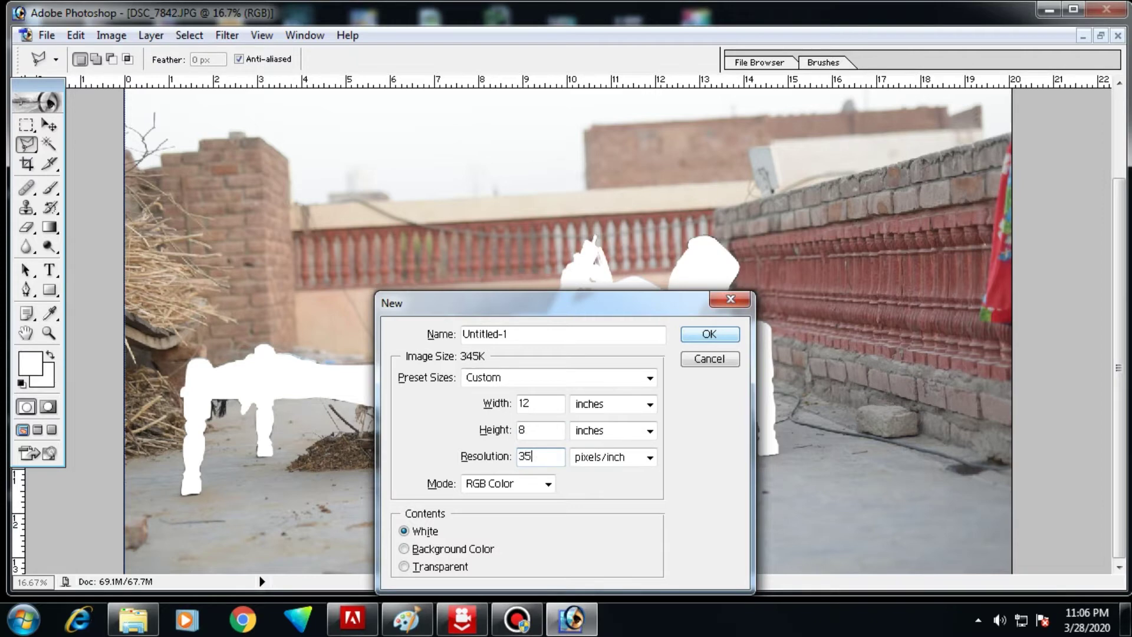
pyautogui.click(539, 403)
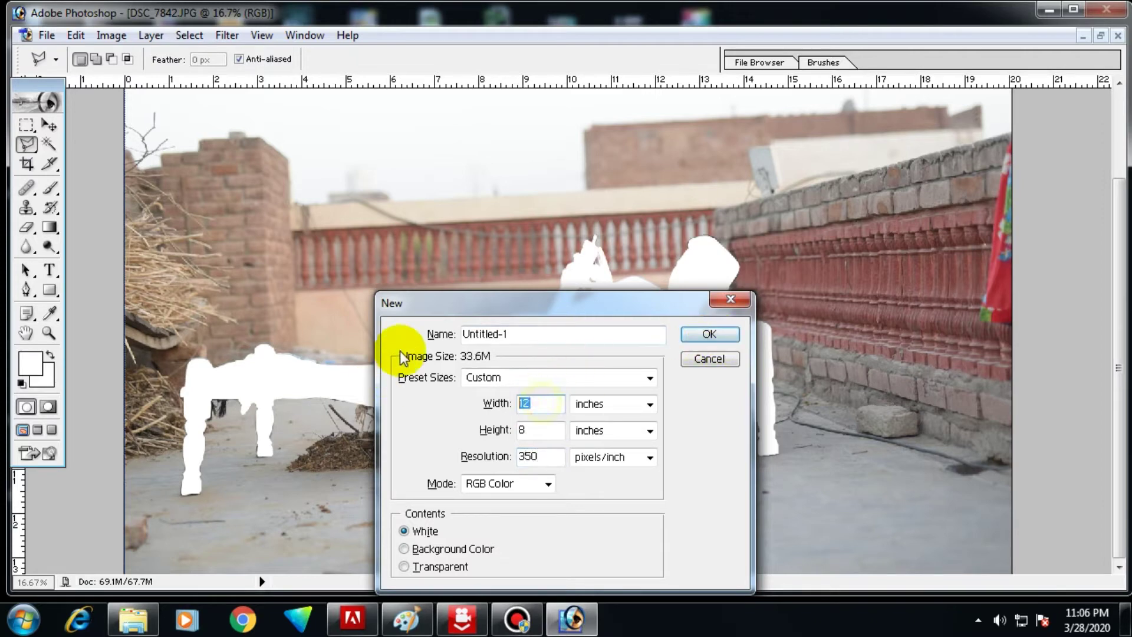
pyautogui.press('Tab')
pyautogui.press('Tab')
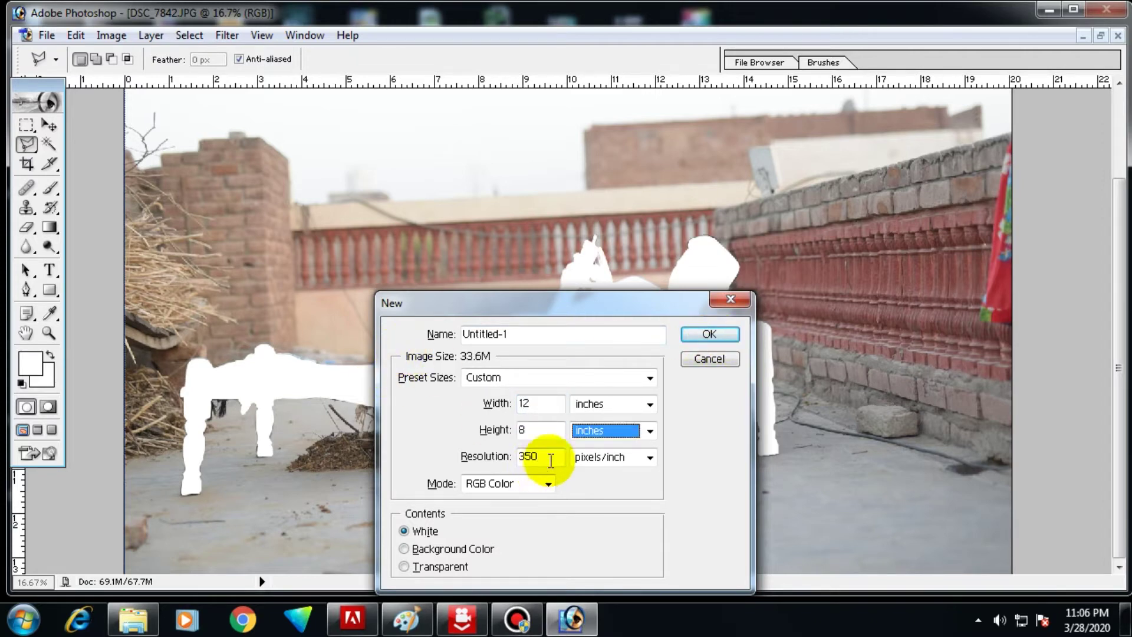
pyautogui.doubleClick(538, 456)
pyautogui.write('300')
pyautogui.click(497, 490)
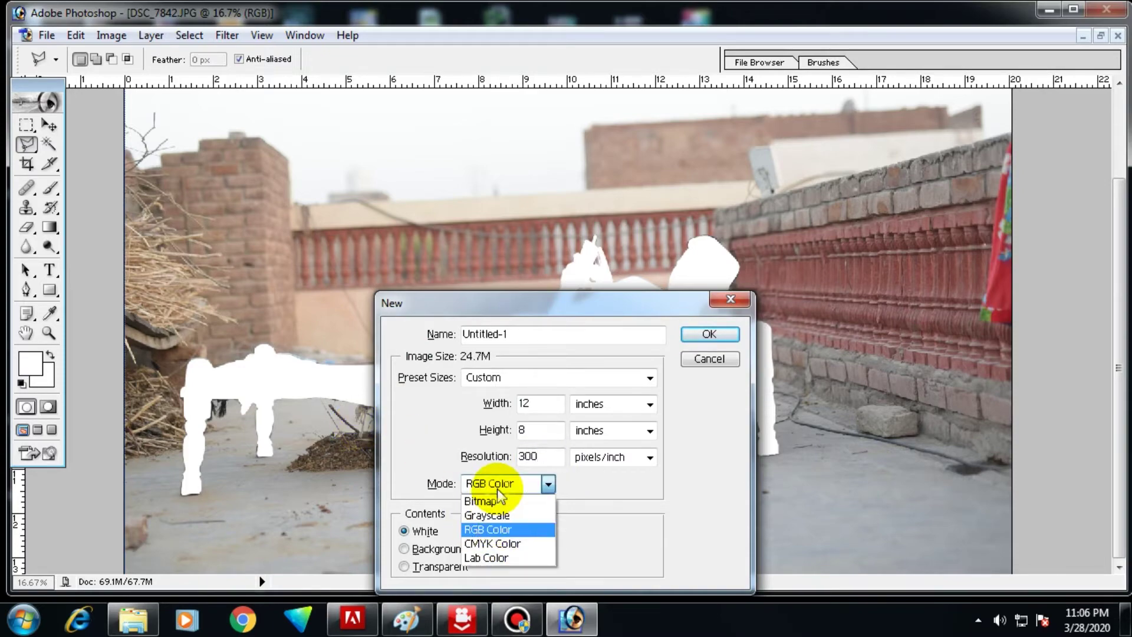
pyautogui.click(696, 340)
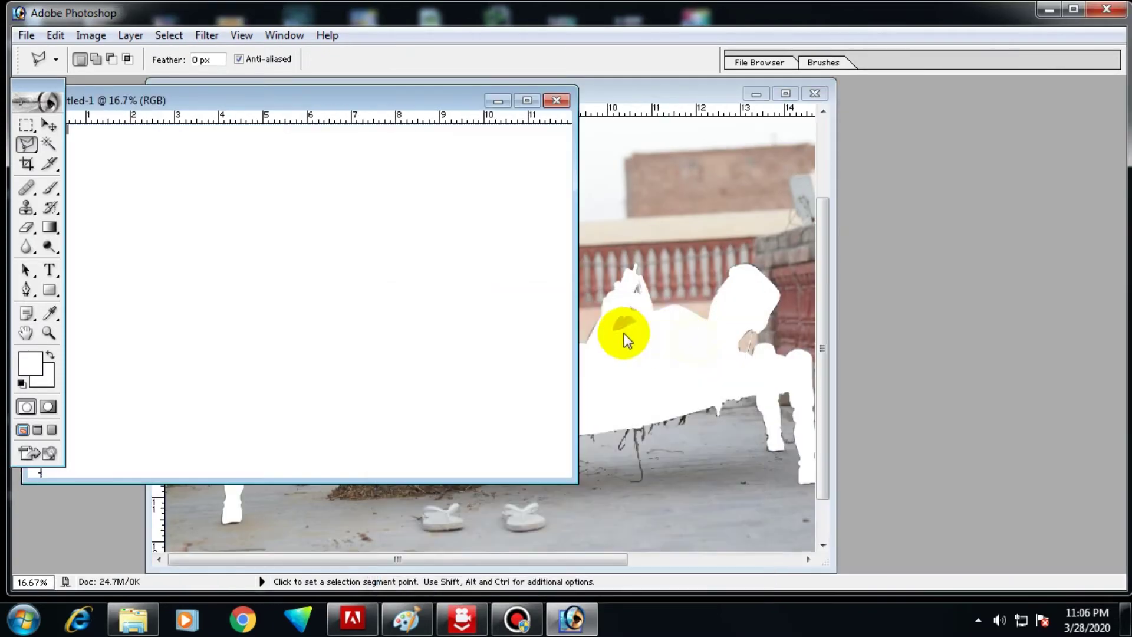
# Step: Maximize Untitled-1, paste the man and cot cut-out, and shrink it
pyautogui.moveTo(352, 119); pyautogui.dragTo(547, 115)
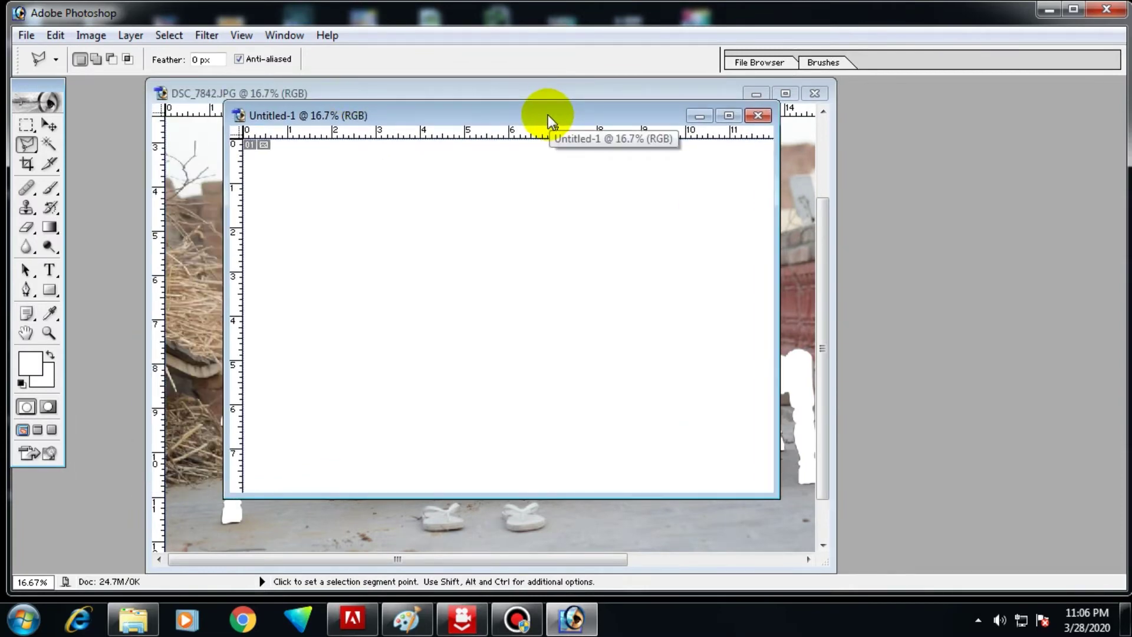
pyautogui.doubleClick(547, 114)
pyautogui.hotkey('ctrl', 'v')
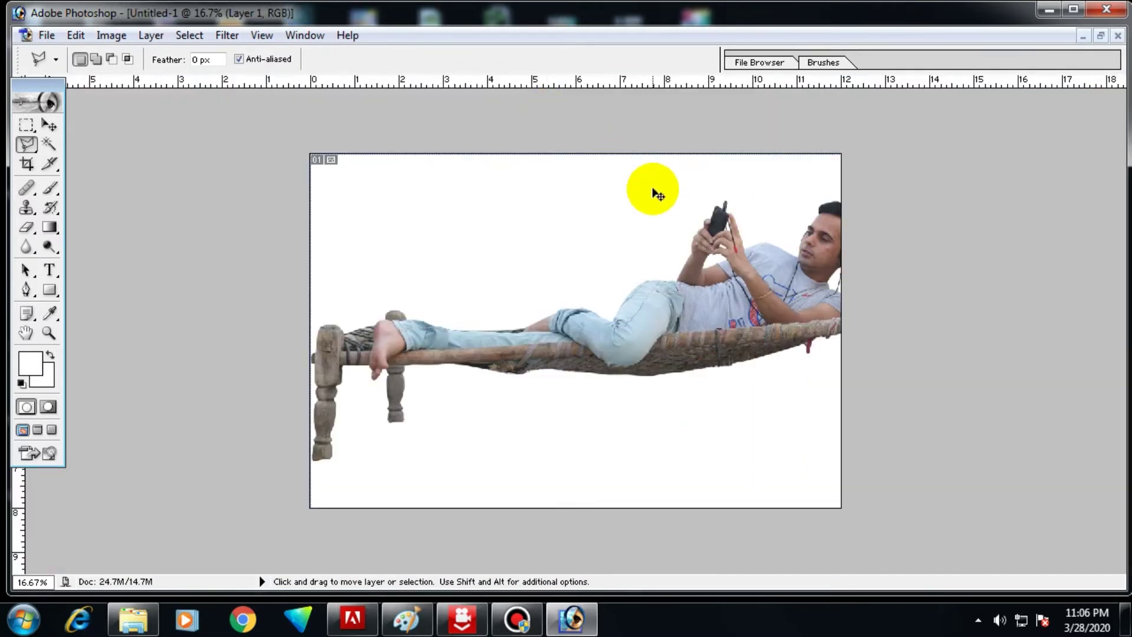
pyautogui.hotkey('ctrl', 't')
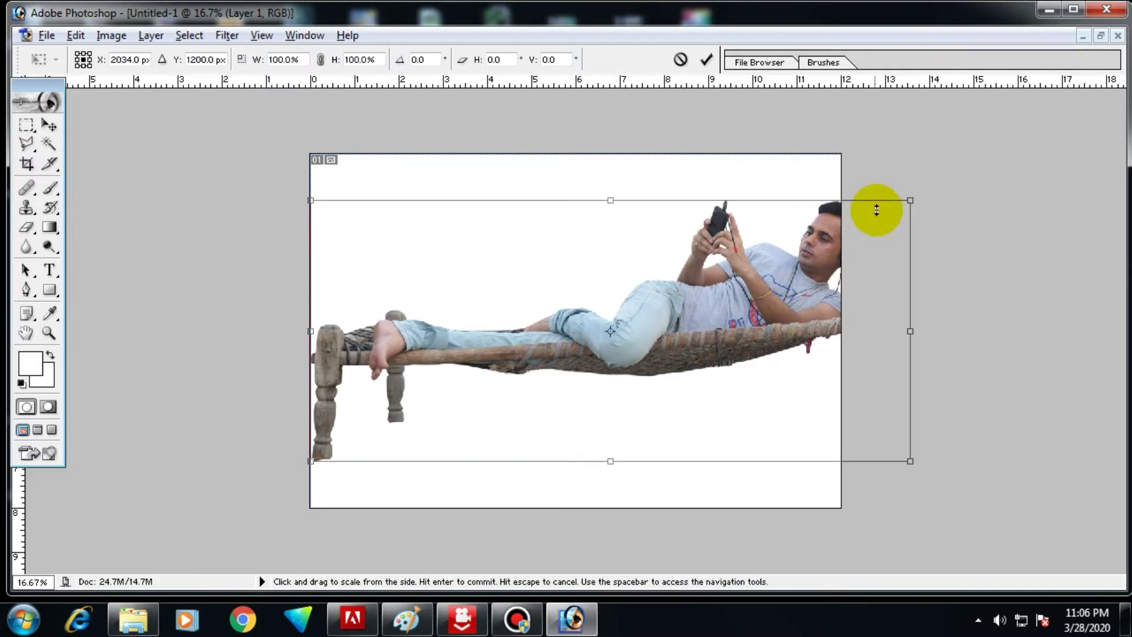
pyautogui.moveTo(908, 200); pyautogui.dragTo(826, 240)
pyautogui.press('Return')
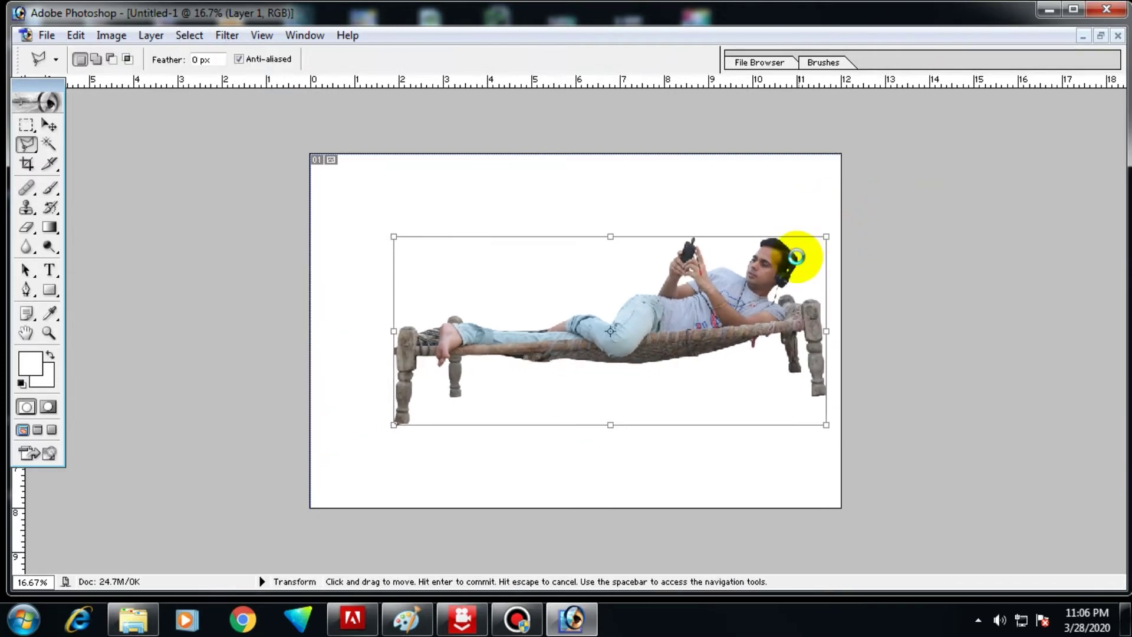
# Step: Try resizing the cut-out between about 91% and 94%, then cancel the squashed result
pyautogui.hotkey('ctrl', 't')
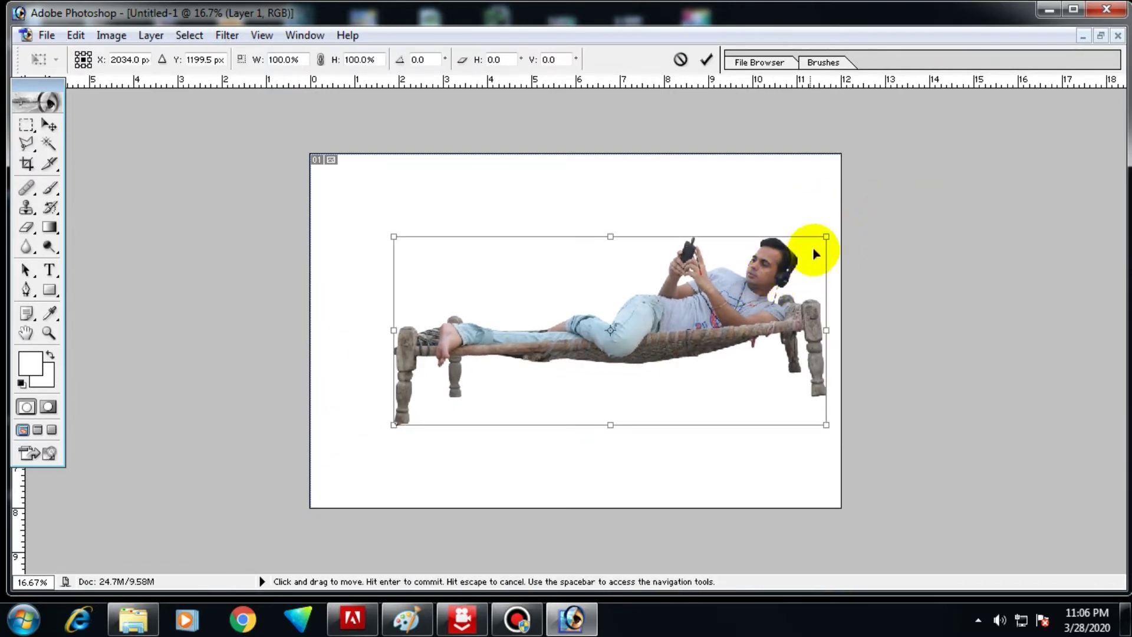
pyautogui.moveTo(832, 237)
pyautogui.mouseDown()
pyautogui.moveTo(791, 269)
pyautogui.moveTo(814, 263)
pyautogui.mouseUp()
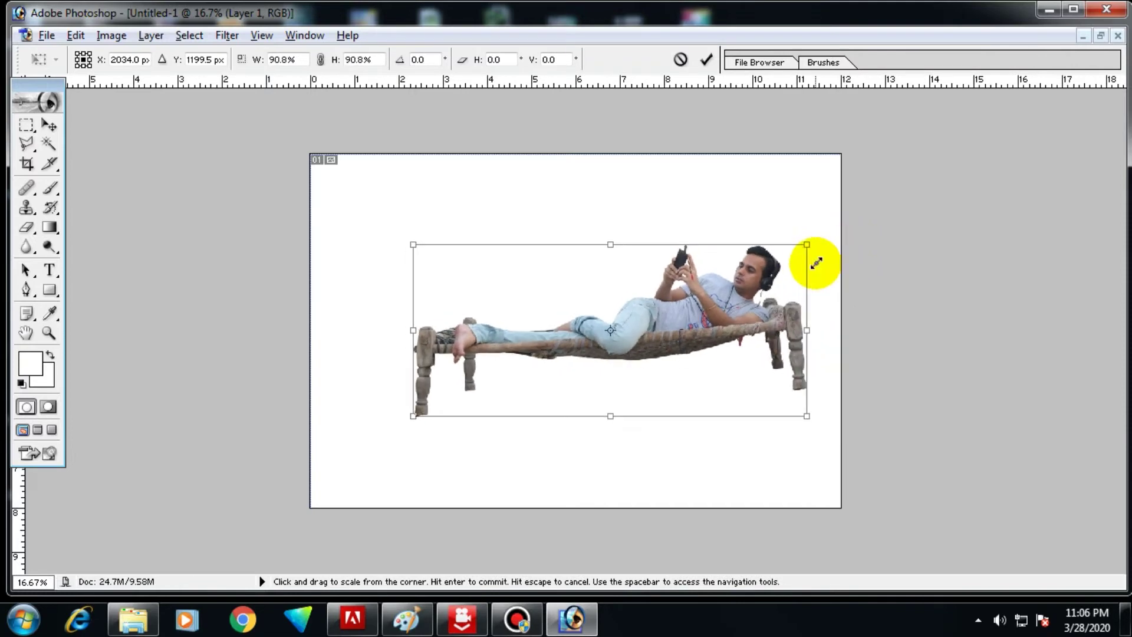
pyautogui.moveTo(806, 243); pyautogui.dragTo(818, 253)
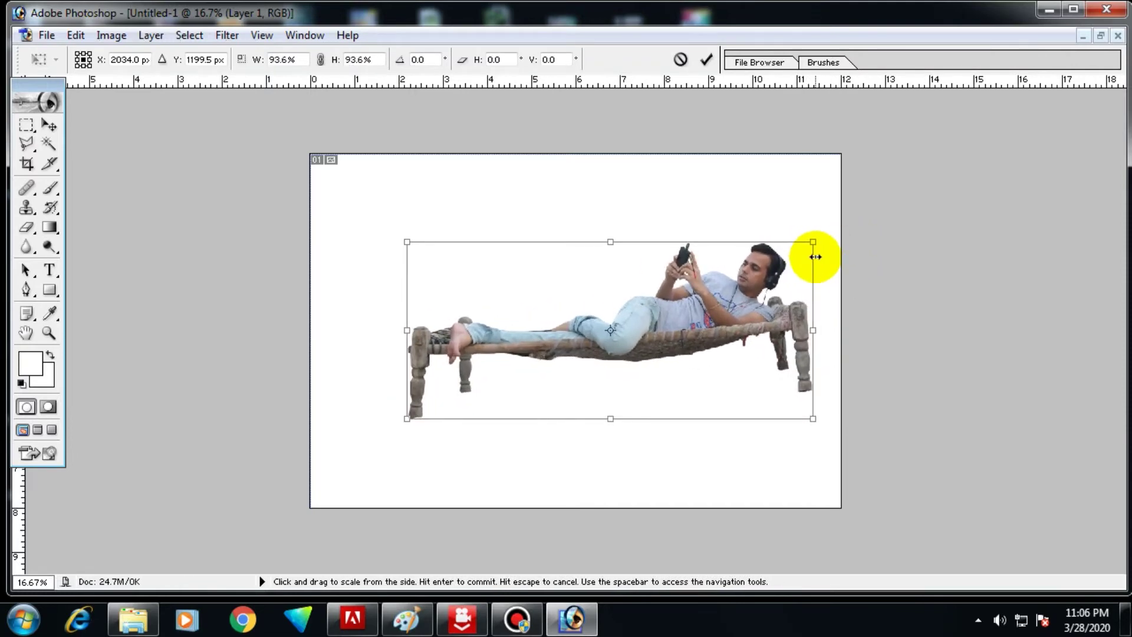
pyautogui.moveTo(811, 241)
pyautogui.mouseDown()
pyautogui.moveTo(830, 242)
pyautogui.moveTo(816, 248)
pyautogui.mouseUp()
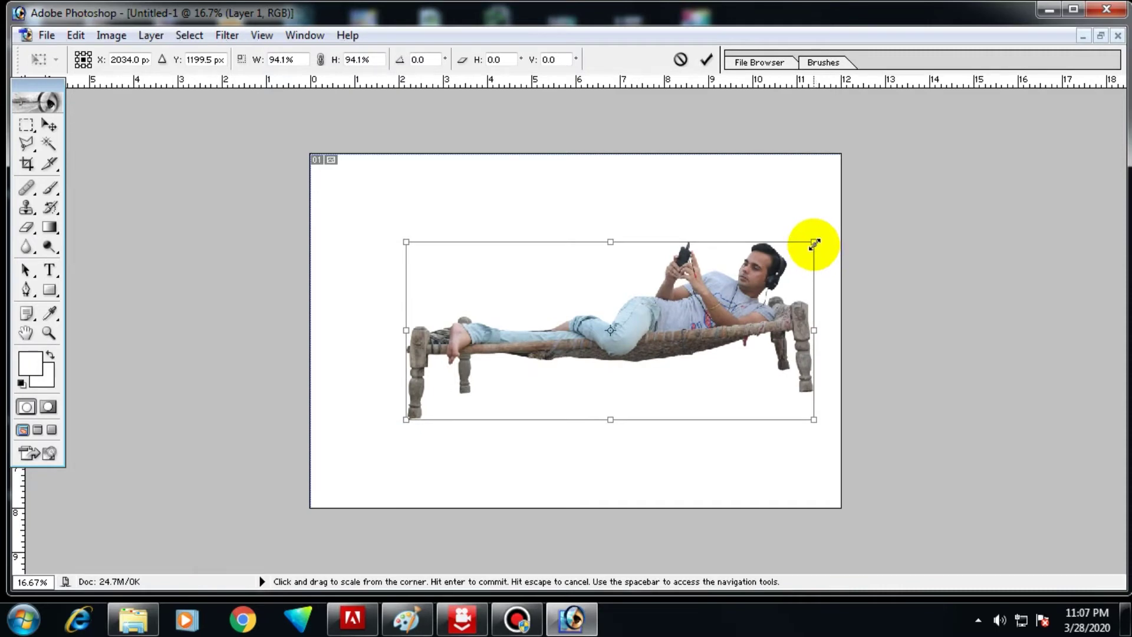
pyautogui.moveTo(816, 244)
pyautogui.mouseDown()
pyautogui.moveTo(754, 319)
pyautogui.moveTo(796, 252)
pyautogui.moveTo(758, 366)
pyautogui.moveTo(781, 234)
pyautogui.moveTo(779, 362)
pyautogui.moveTo(780, 290)
pyautogui.mouseUp()
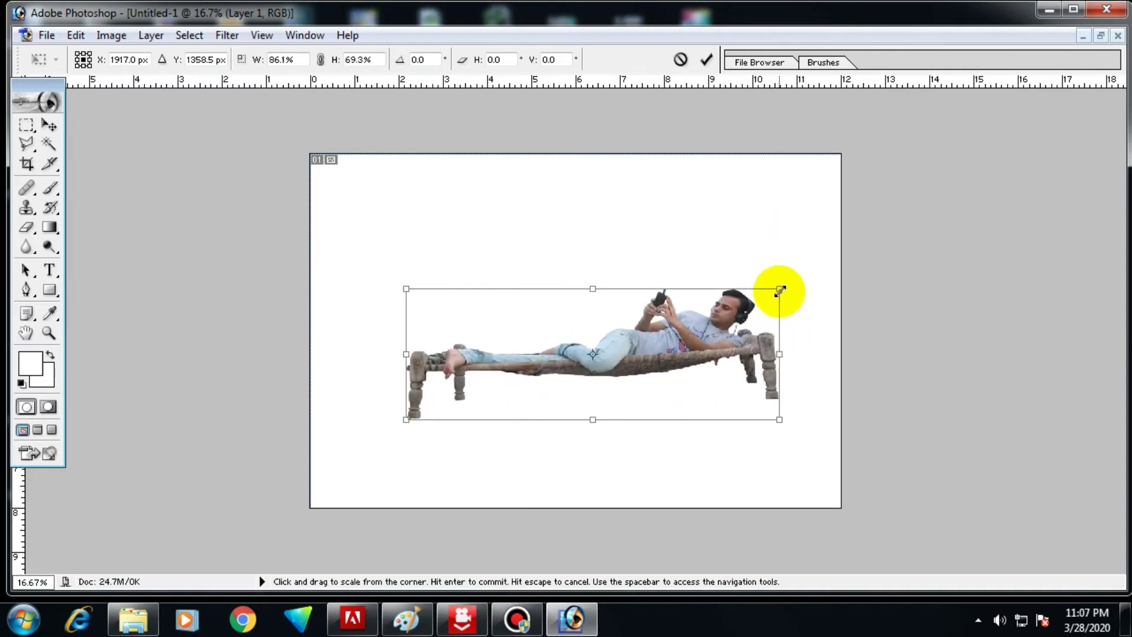
pyautogui.press('Escape')
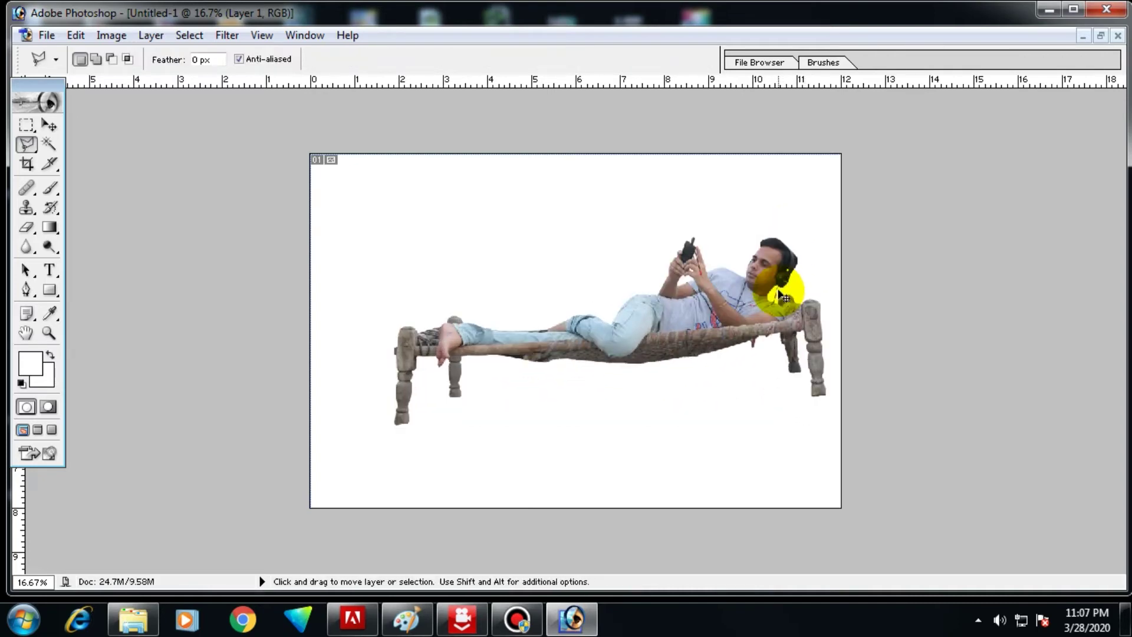
# Step: Scale the man and cot to about 91%, move them down-left, and rotate 2.6° clockwise
pyautogui.hotkey('ctrl', 't')
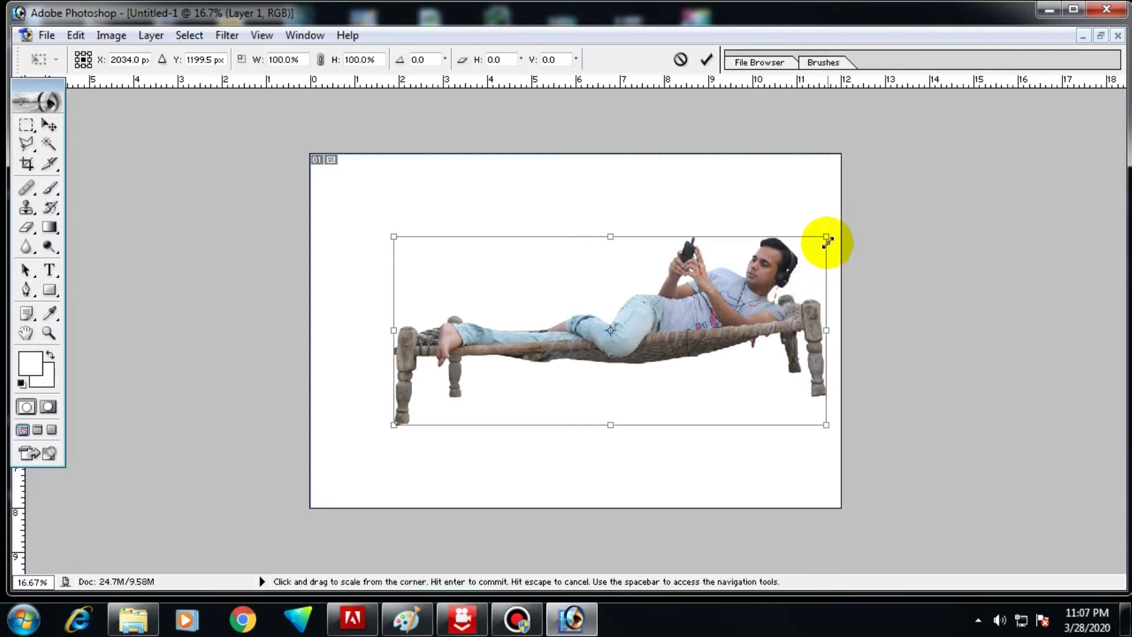
pyautogui.moveTo(826, 237)
pyautogui.mouseDown()
pyautogui.moveTo(776, 275)
pyautogui.moveTo(817, 273)
pyautogui.moveTo(789, 278)
pyautogui.moveTo(799, 267)
pyautogui.mouseUp()
pyautogui.moveTo(745, 302); pyautogui.dragTo(703, 362)
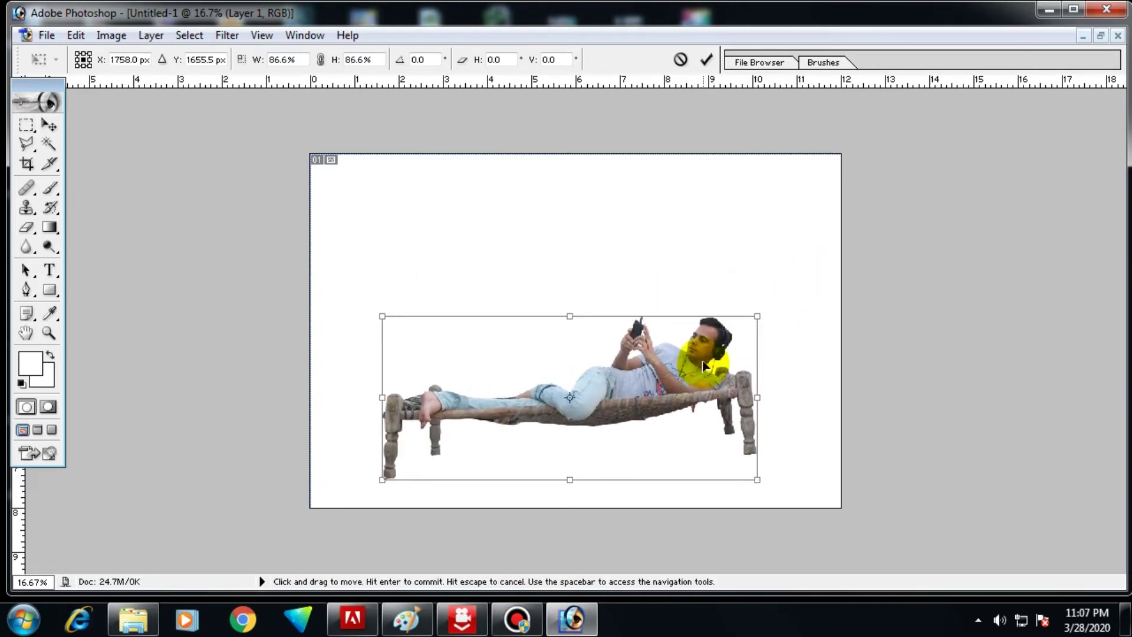
pyautogui.moveTo(758, 309); pyautogui.dragTo(768, 319)
pyautogui.moveTo(833, 332); pyautogui.dragTo(840, 342)
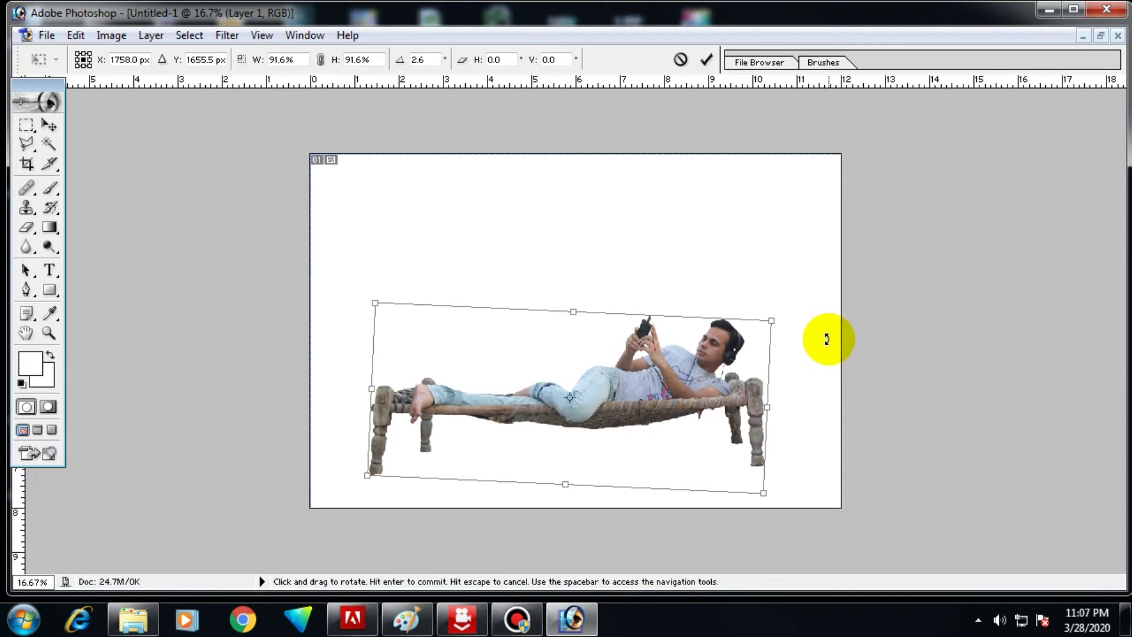
pyautogui.press('Return')
pyautogui.press('l')
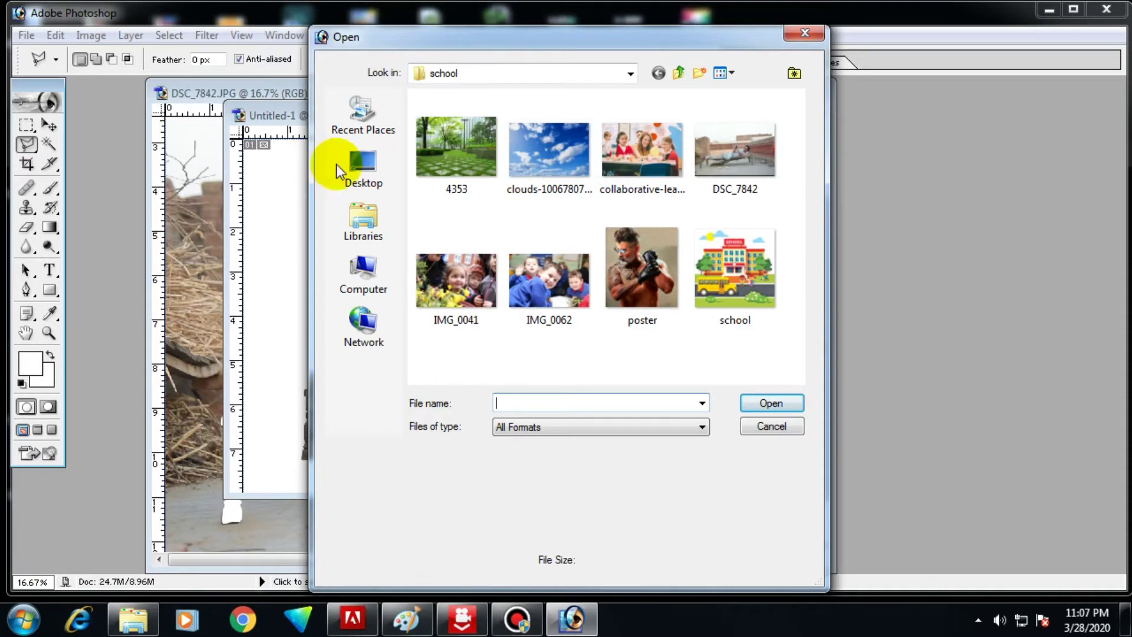
# Step: Open the park photo 4353 from the school folder
pyautogui.click(475, 172)
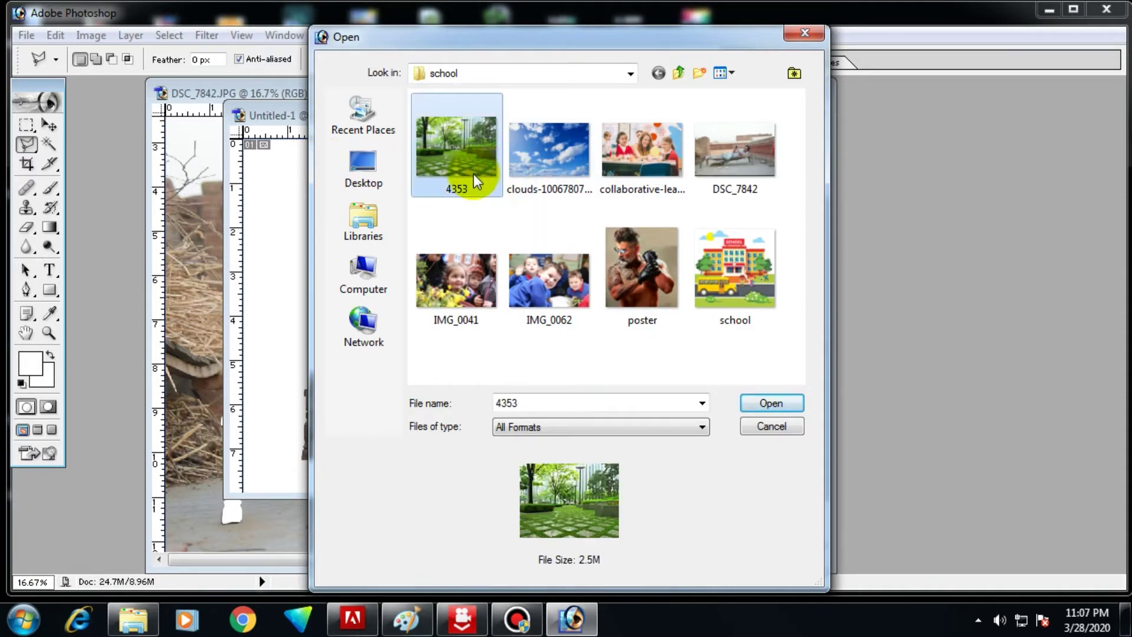
pyautogui.doubleClick(472, 174)
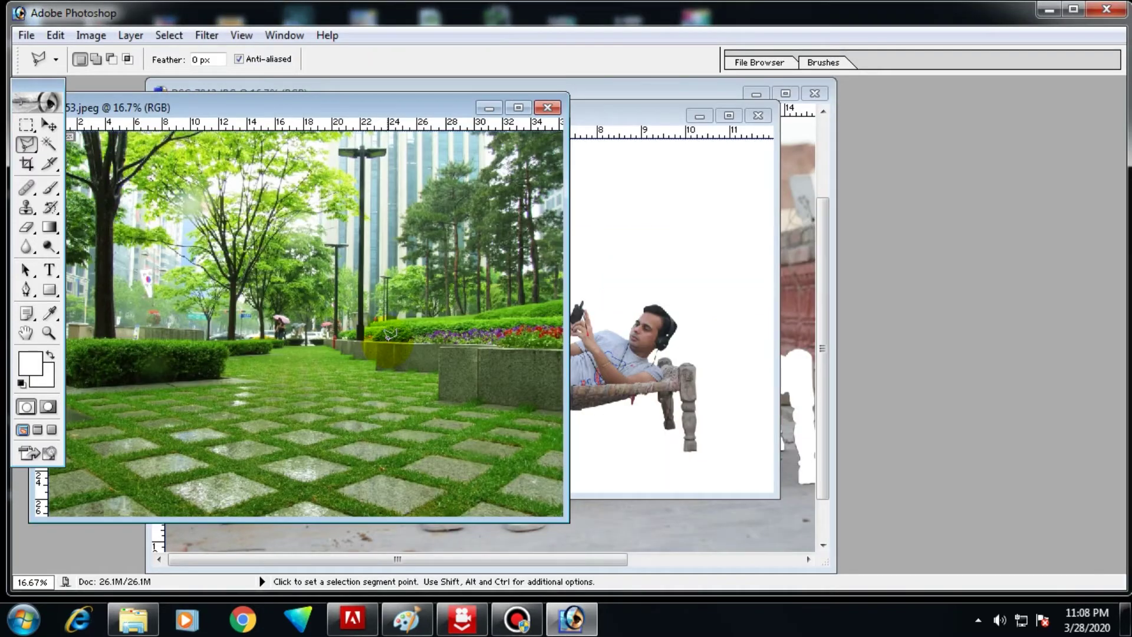
pyautogui.click(50, 125)
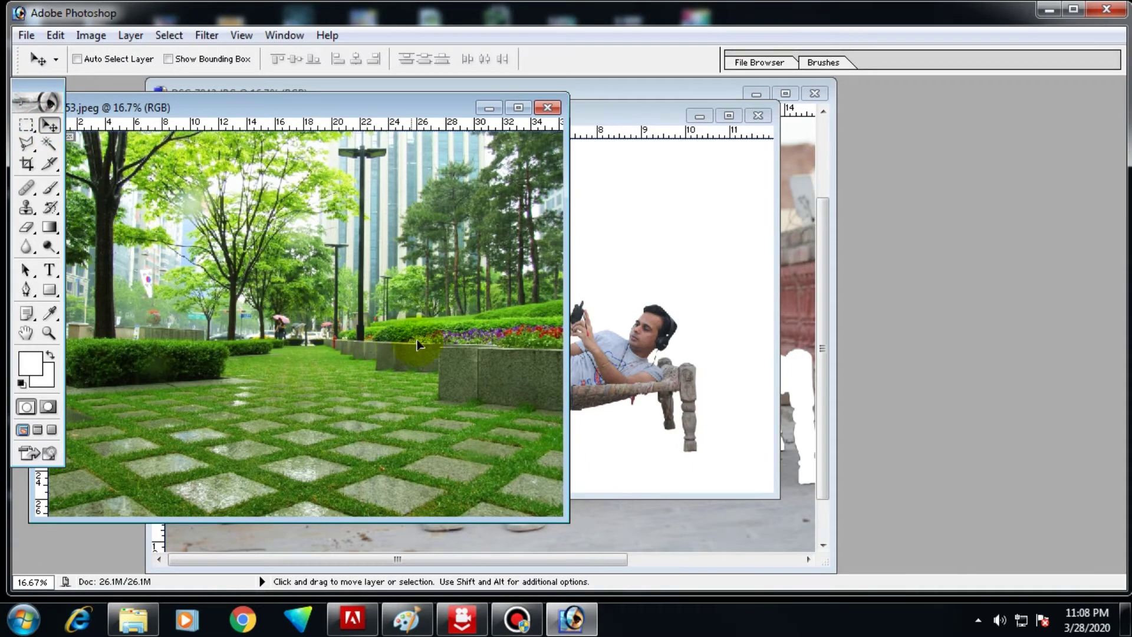
# Step: Drag the park photo onto Untitled-1 and scale it to 105.2% to cover the canvas
pyautogui.moveTo(553, 331); pyautogui.dragTo(625, 304)
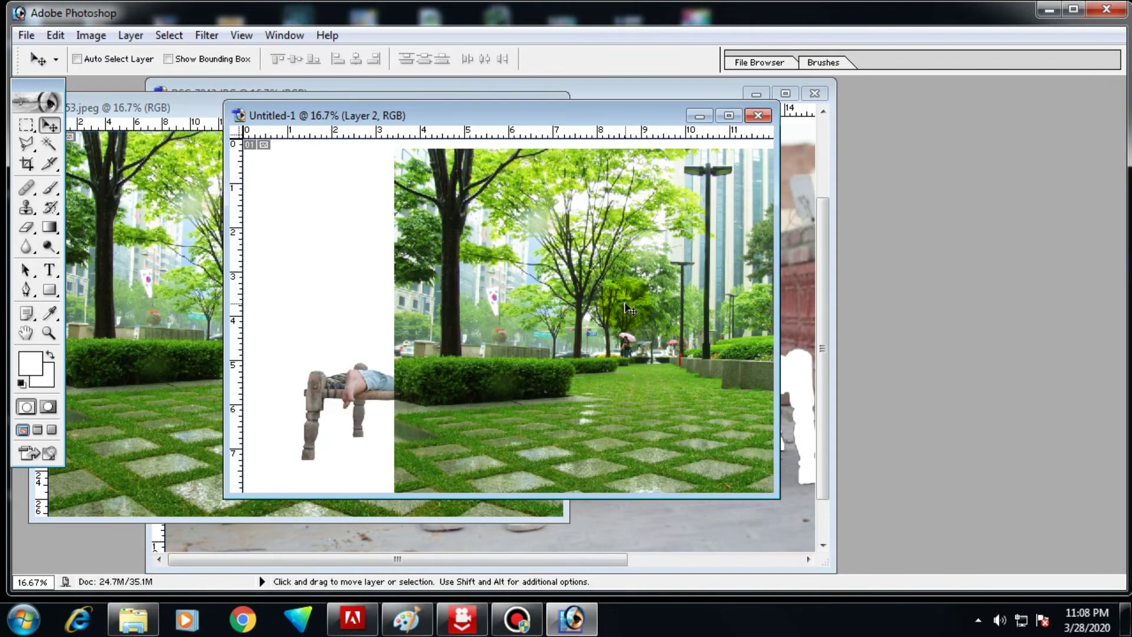
pyautogui.doubleClick(541, 118)
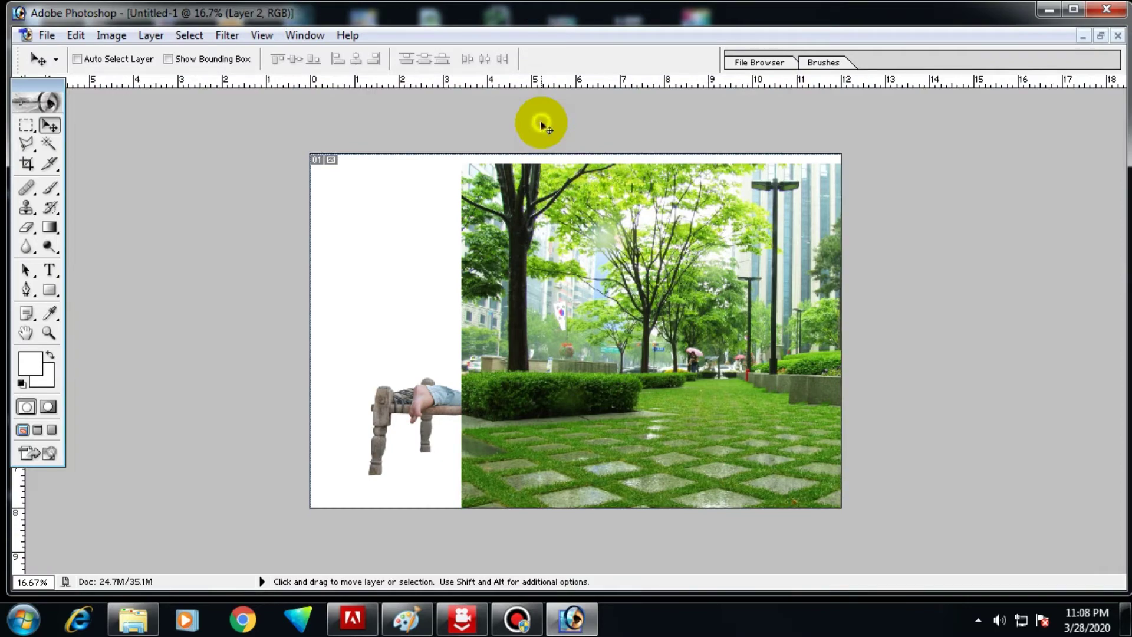
pyautogui.moveTo(634, 305); pyautogui.dragTo(486, 289)
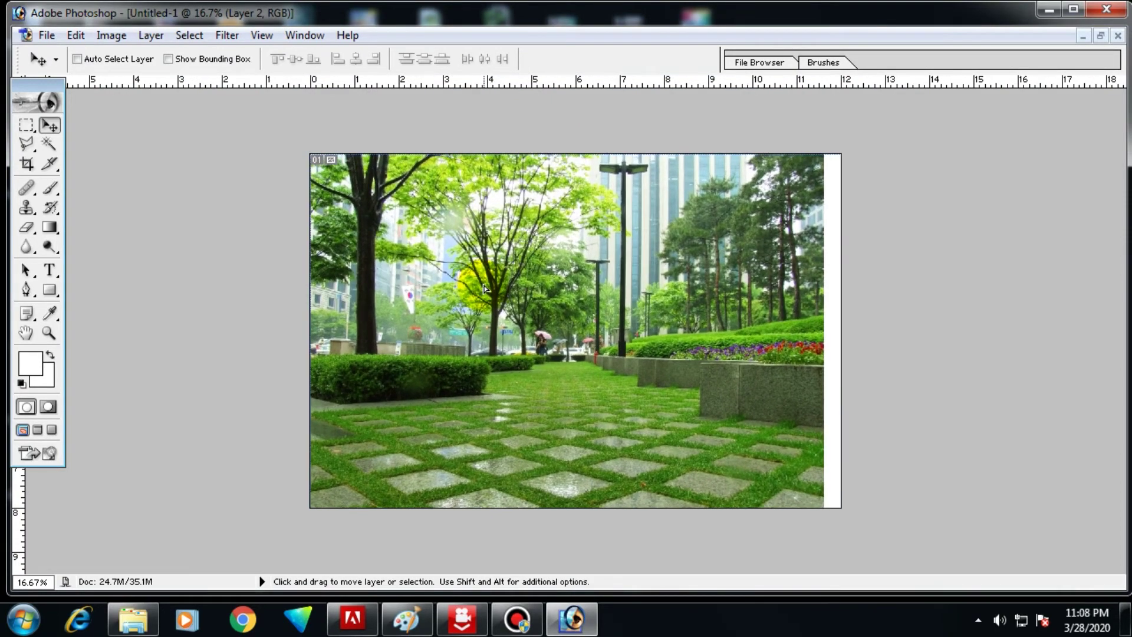
pyautogui.hotkey('ctrl', 't')
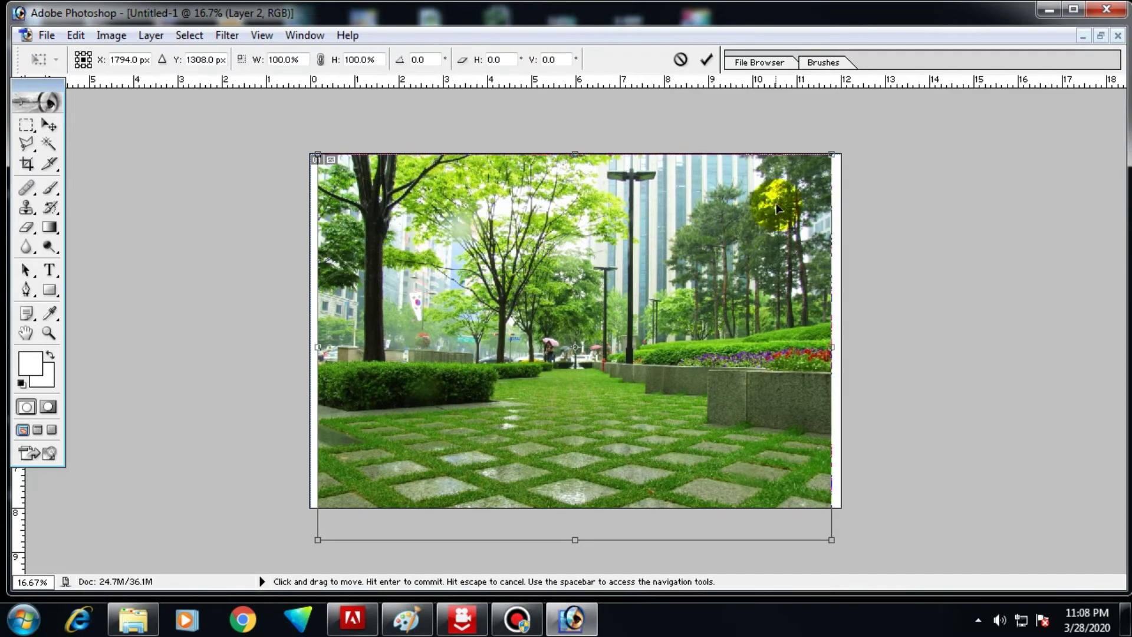
pyautogui.moveTo(832, 154); pyautogui.dragTo(845, 143)
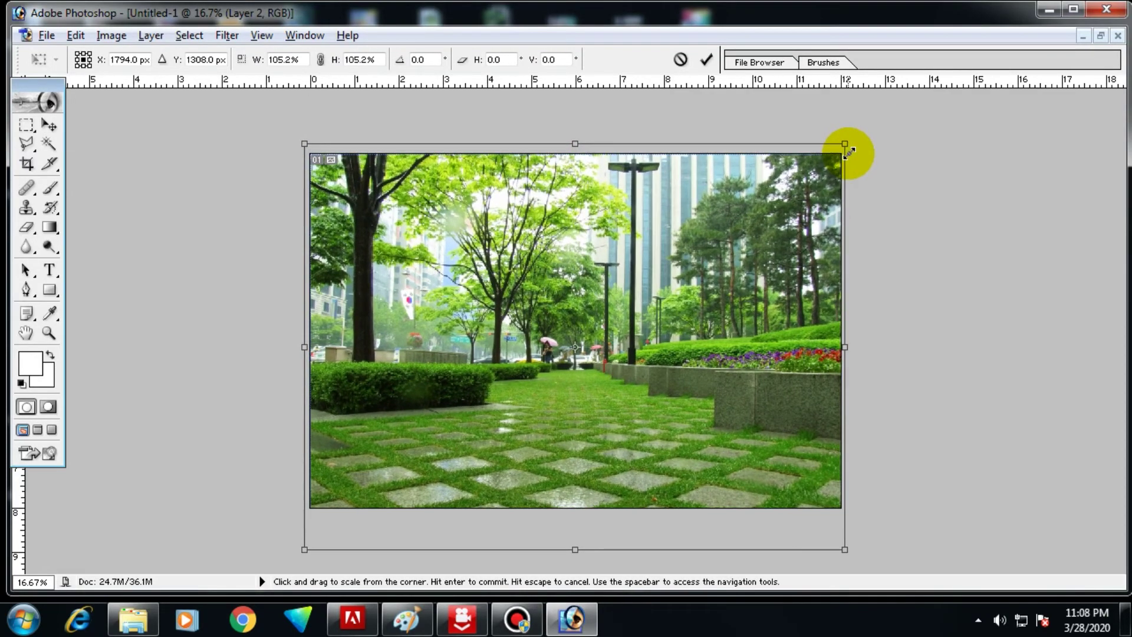
pyautogui.press('Return')
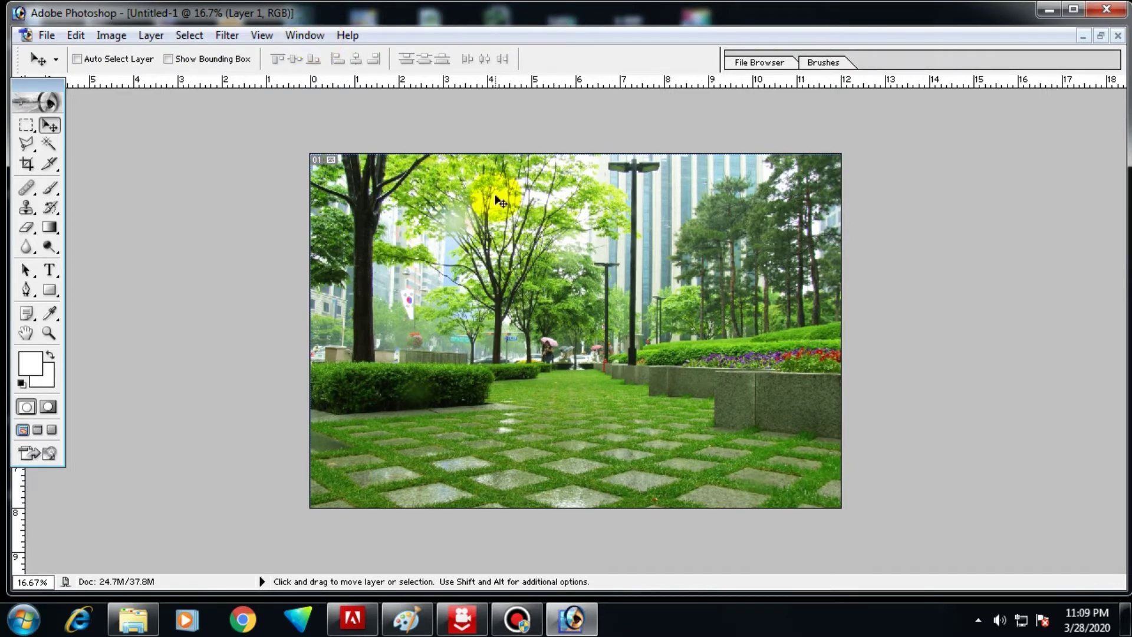
# Step: Move Layer 1 with the man on the cot above the park photo layer
pyautogui.press('F7')
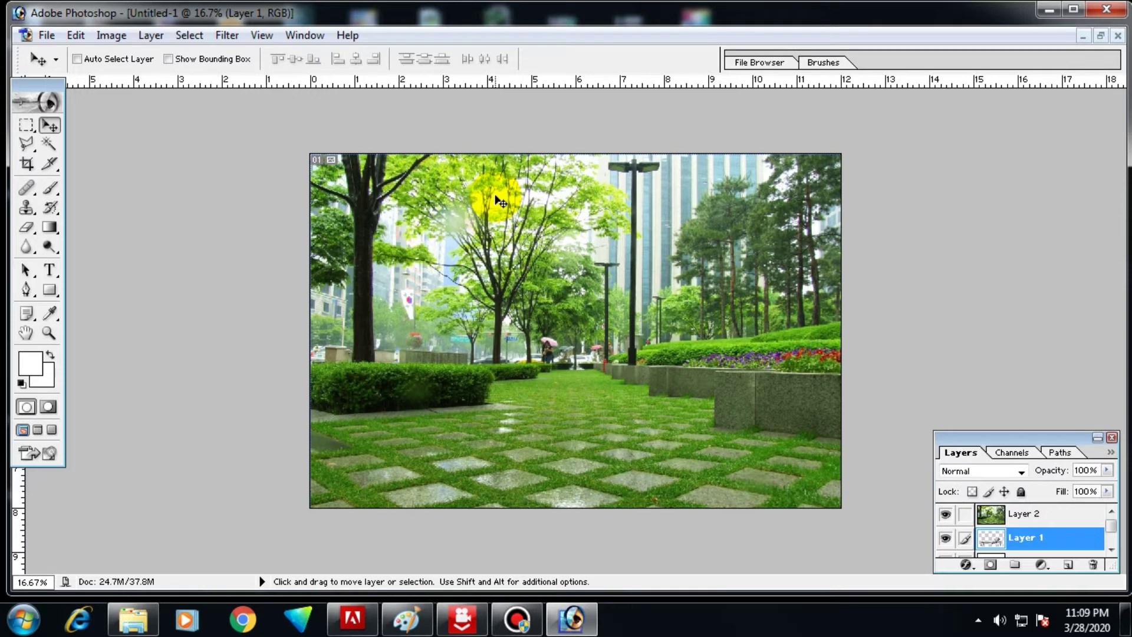
pyautogui.moveTo(997, 437); pyautogui.dragTo(921, 310)
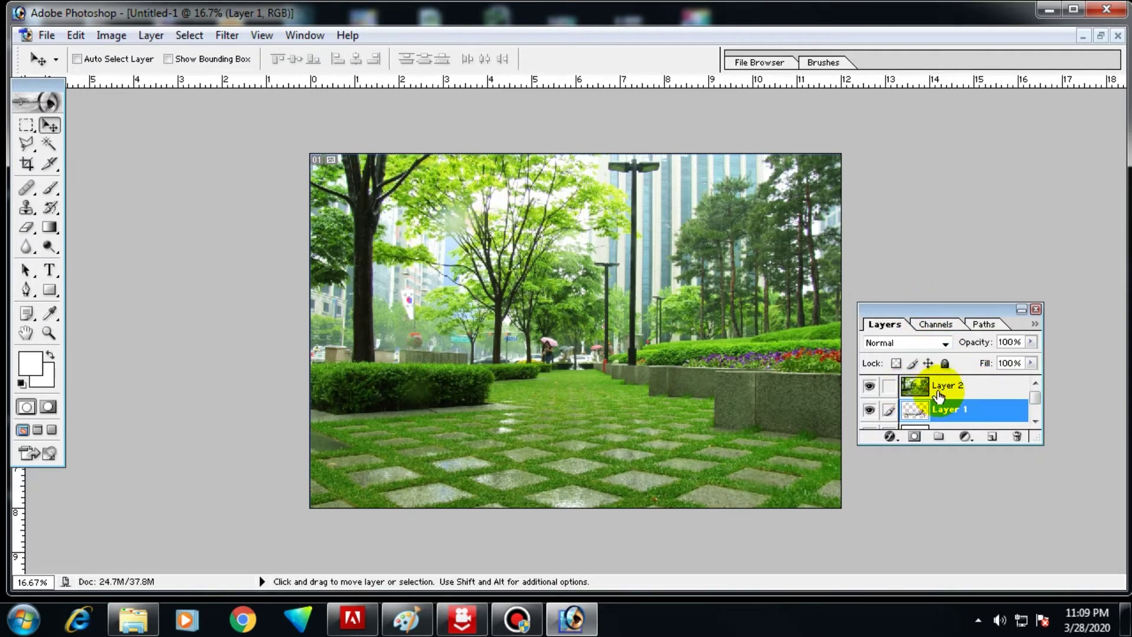
pyautogui.click(946, 416)
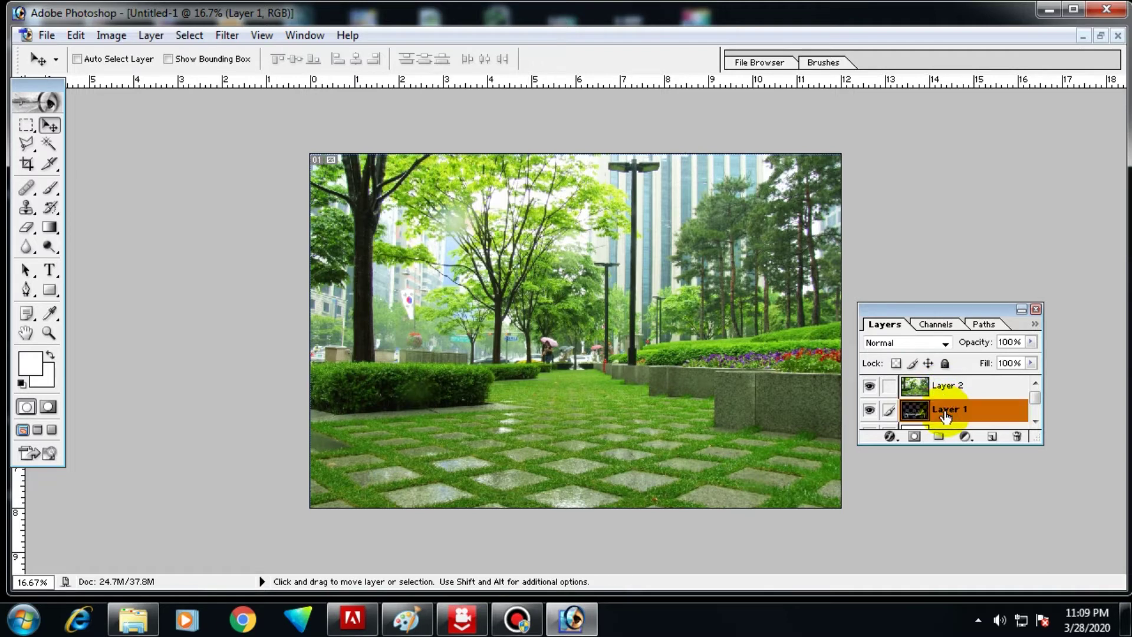
pyautogui.moveTo(945, 416); pyautogui.dragTo(945, 403)
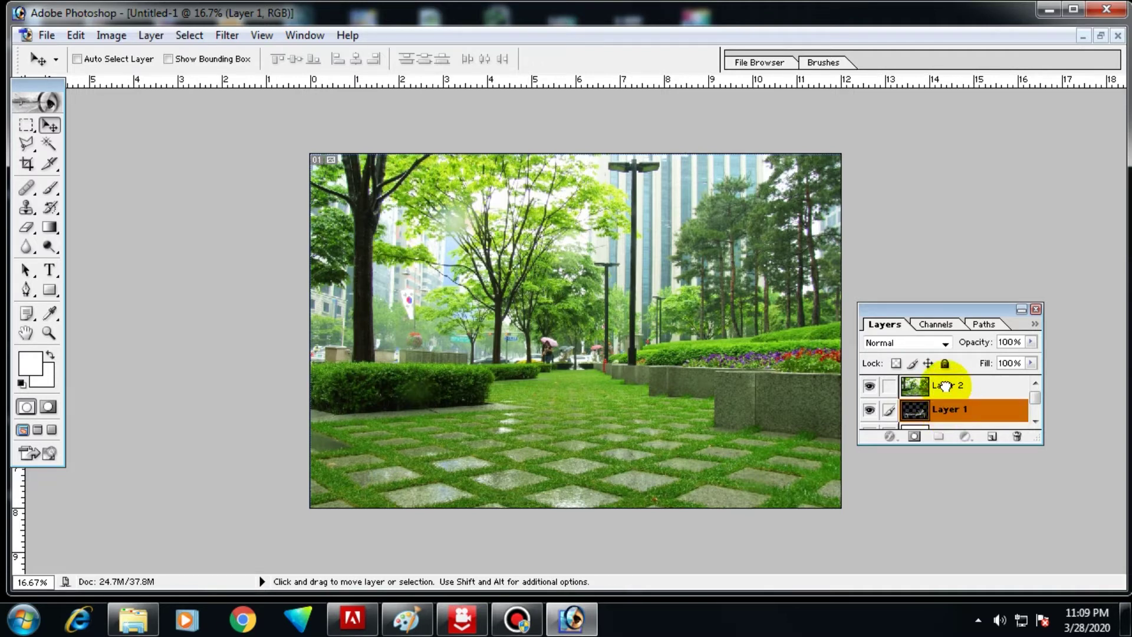
pyautogui.moveTo(945, 387); pyautogui.dragTo(947, 393)
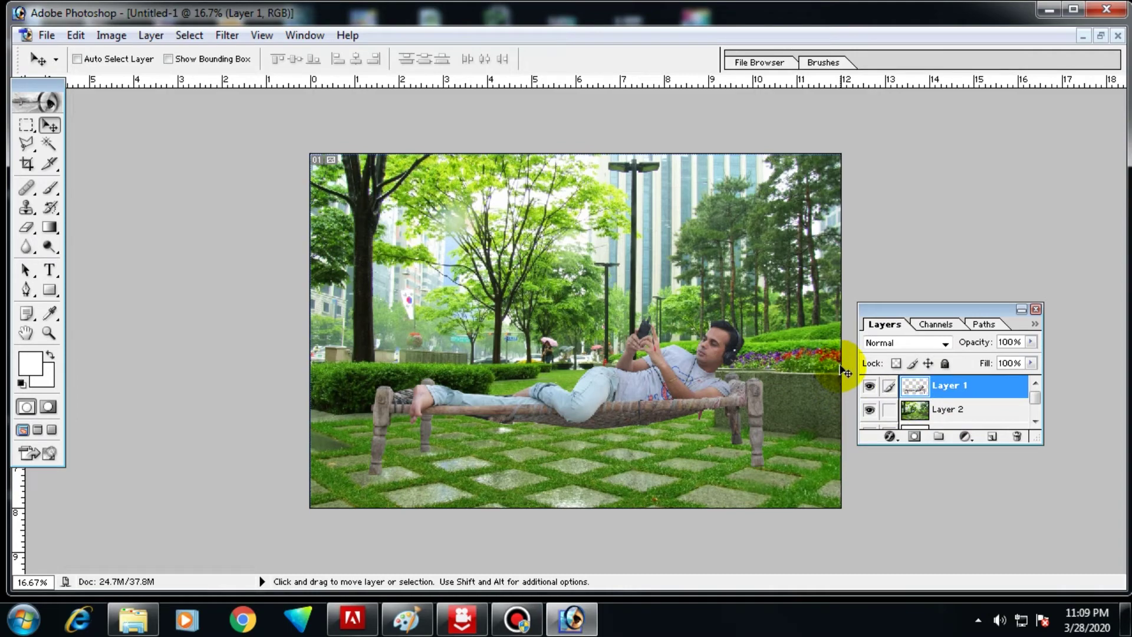
pyautogui.hotkey('ctrl', 'space')
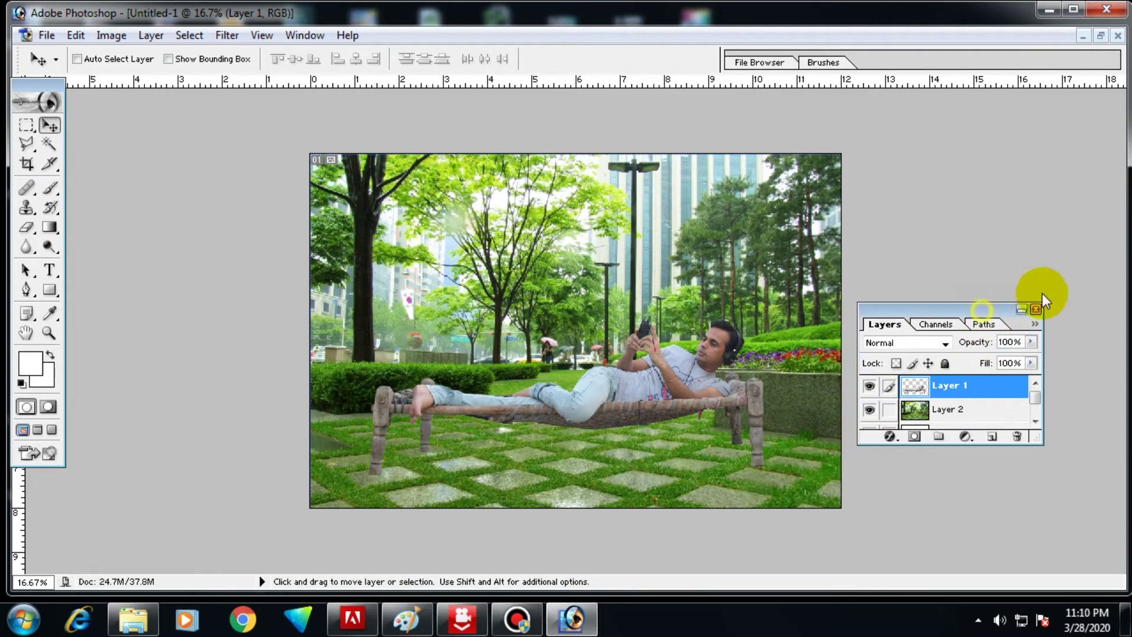
pyautogui.keyDown('ctrl'); pyautogui.click(694, 372); pyautogui.keyUp('ctrl')
pyautogui.keyDown('ctrl'); pyautogui.click(702, 348); pyautogui.keyUp('ctrl')
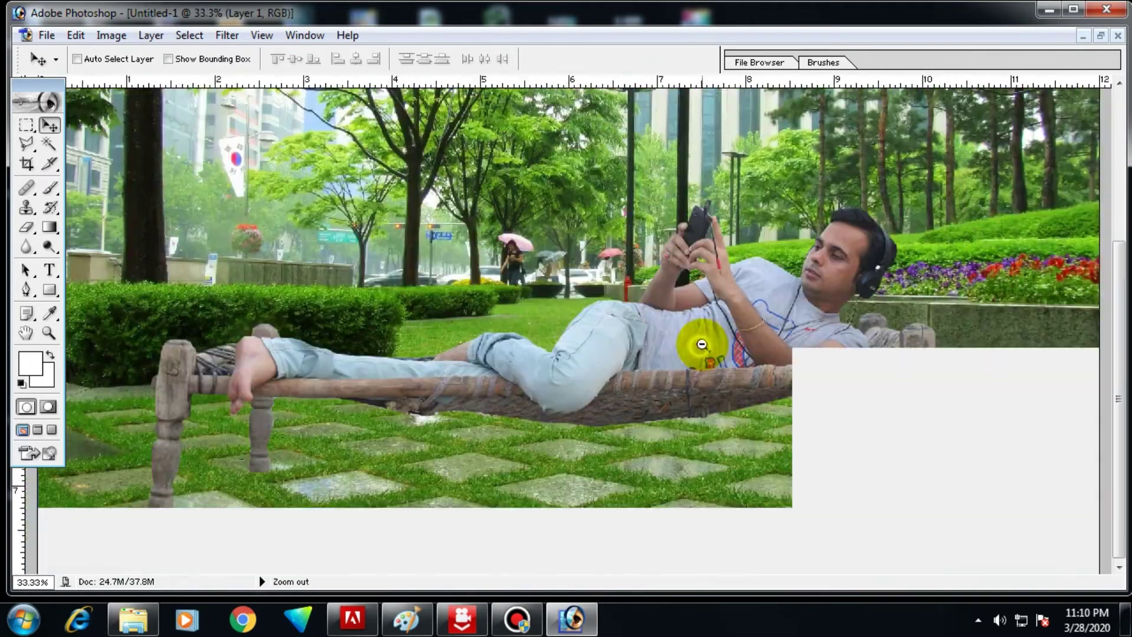
# Step: Select background rectangles left of and above the man with the Rectangular Marquee
pyautogui.rightClick(645, 307)
pyautogui.click(660, 309)
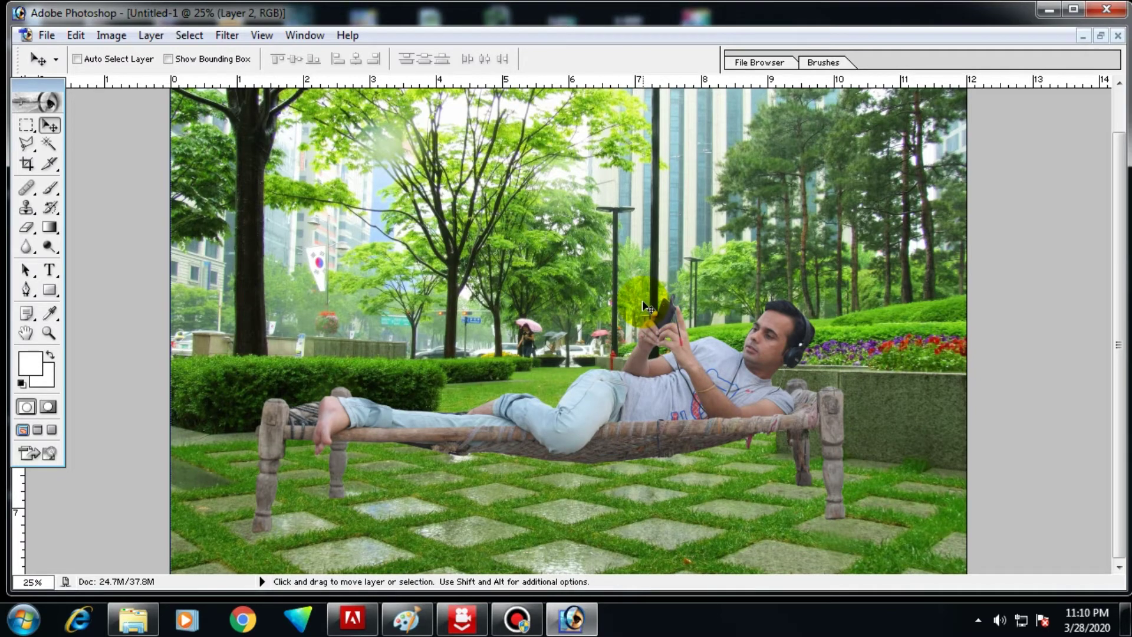
pyautogui.click(32, 131)
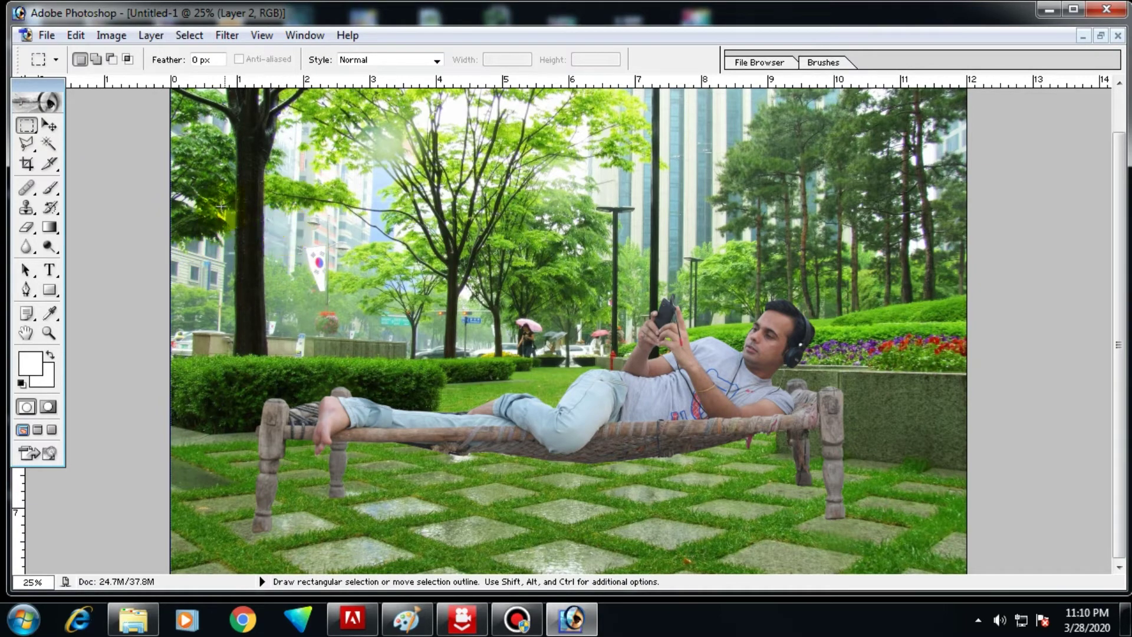
pyautogui.moveTo(186, 195); pyautogui.dragTo(405, 267)
pyautogui.moveTo(184, 268); pyautogui.dragTo(411, 363)
pyautogui.moveTo(432, 406)
pyautogui.mouseDown()
pyautogui.moveTo(171, 326)
pyautogui.moveTo(368, 427)
pyautogui.mouseUp()
pyautogui.moveTo(439, 196); pyautogui.dragTo(686, 340)
pyautogui.moveTo(606, 93); pyautogui.dragTo(171, 247)
# Step: Add the upper-right trees, right edge and lower-right background to the selection
pyautogui.moveTo(425, 271); pyautogui.dragTo(621, 413)
pyautogui.moveTo(551, 193); pyautogui.dragTo(714, 209)
pyautogui.moveTo(867, 177); pyautogui.dragTo(605, 113)
pyautogui.moveTo(605, 193); pyautogui.dragTo(929, 315)
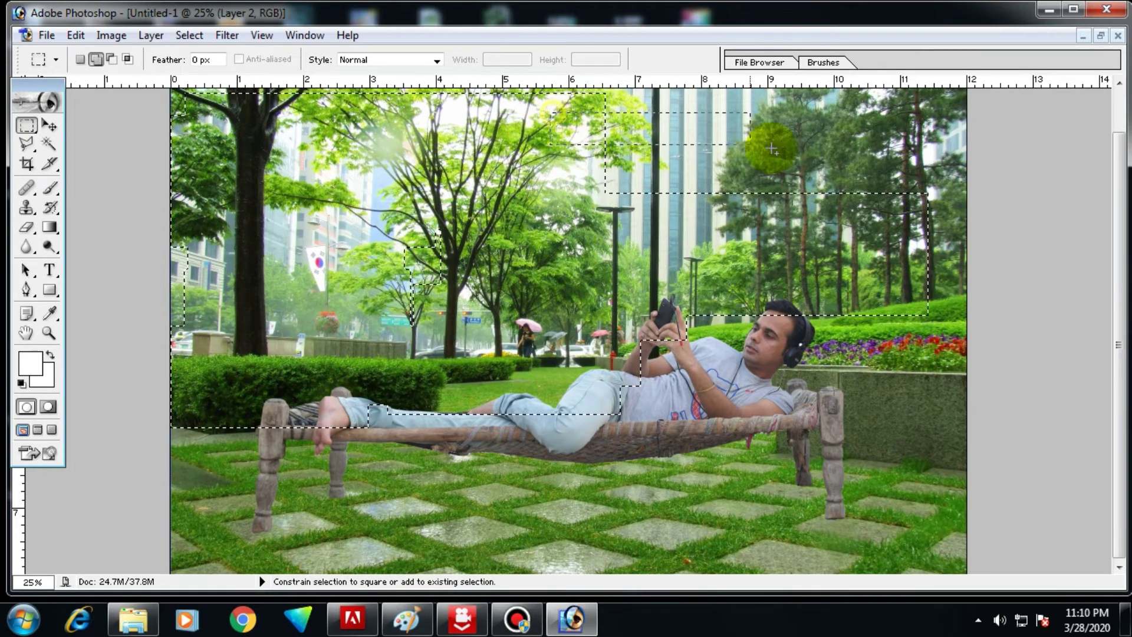
pyautogui.moveTo(566, 104); pyautogui.dragTo(960, 209)
pyautogui.moveTo(717, 206); pyautogui.dragTo(966, 357)
pyautogui.moveTo(675, 289); pyautogui.dragTo(945, 391)
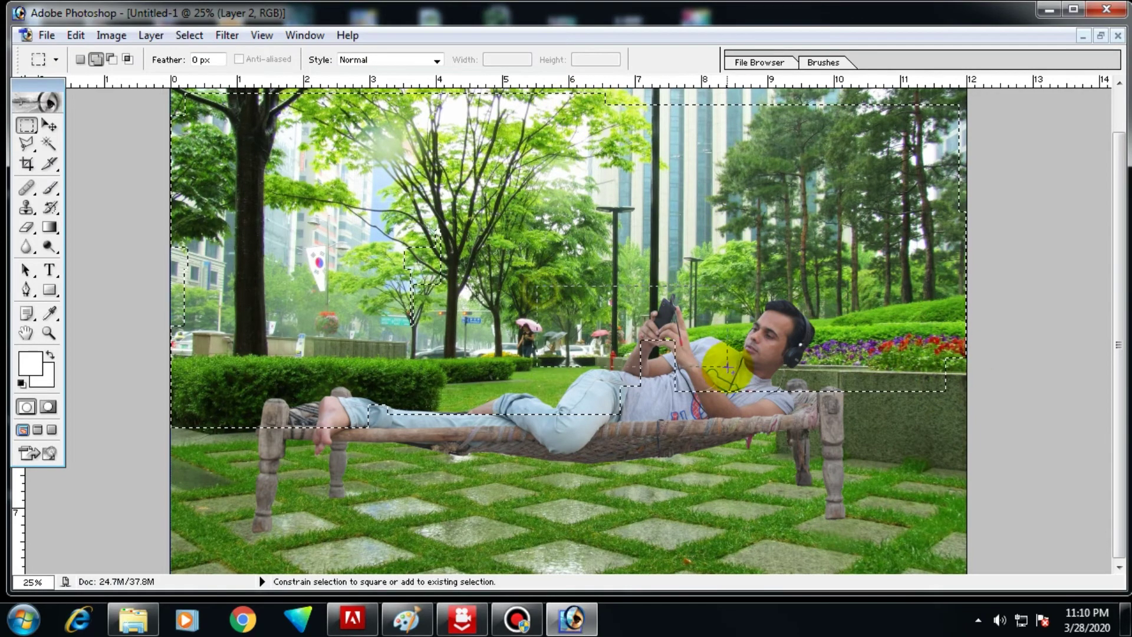
# Step: Feather the background selection by 50 pixels
pyautogui.rightClick(480, 266)
pyautogui.click(497, 299)
pyautogui.write('50')
pyautogui.press('Return')
pyautogui.click(227, 36)
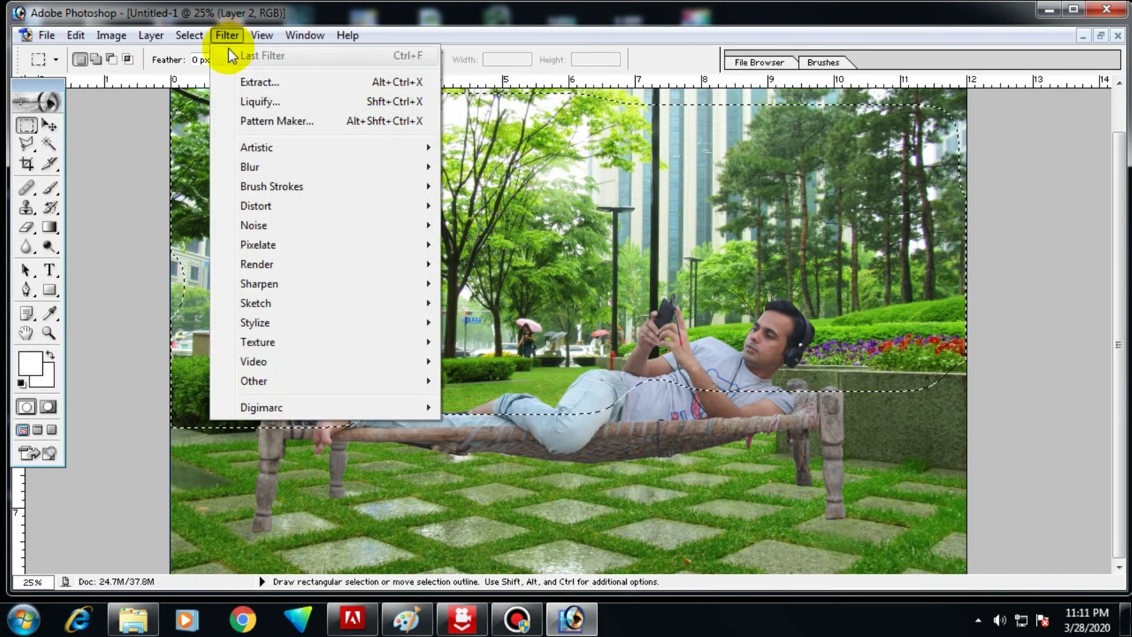
pyautogui.moveTo(250, 167)
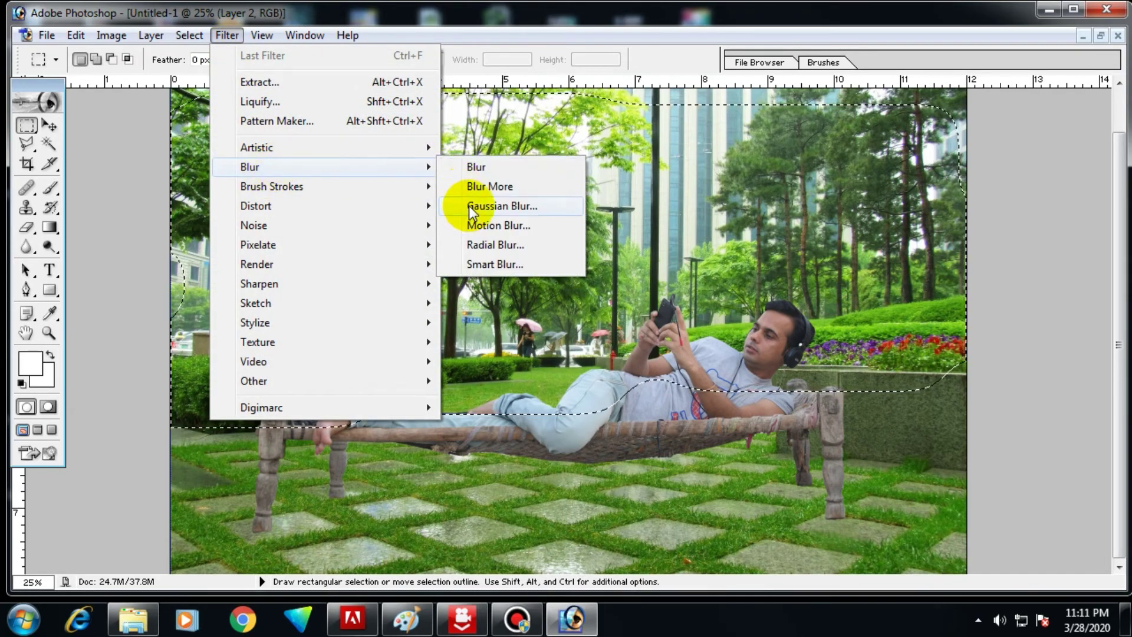
# Step: Apply a Gaussian Blur of about 7 pixels to the selected park background, then deselect
pyautogui.click(476, 207)
pyautogui.moveTo(568, 309); pyautogui.dragTo(741, 200)
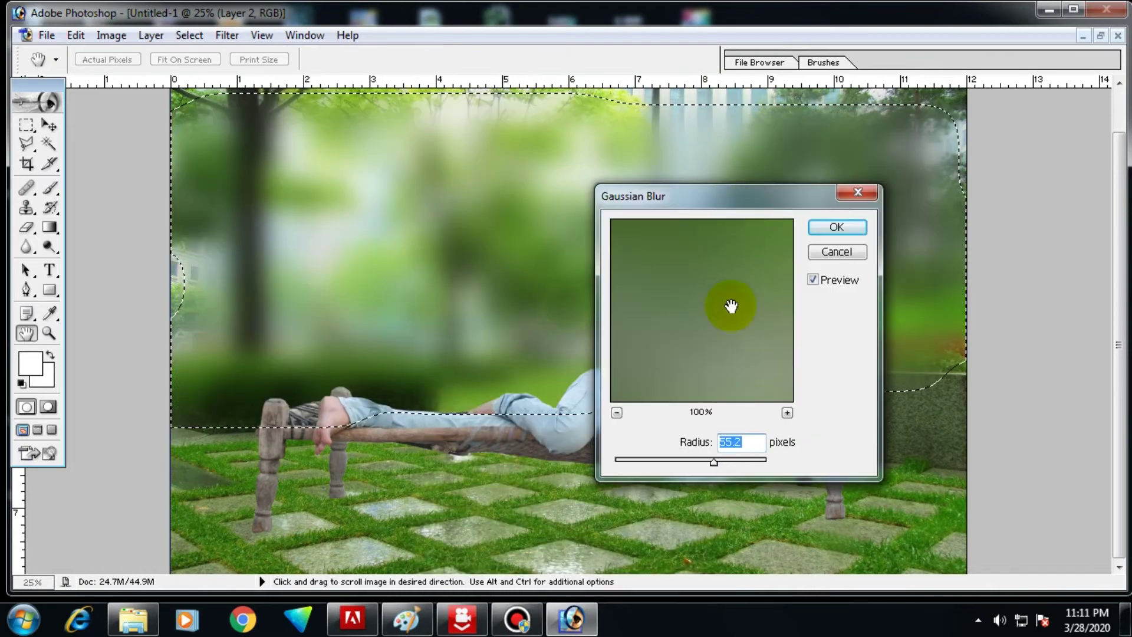
pyautogui.moveTo(681, 464); pyautogui.dragTo(661, 461)
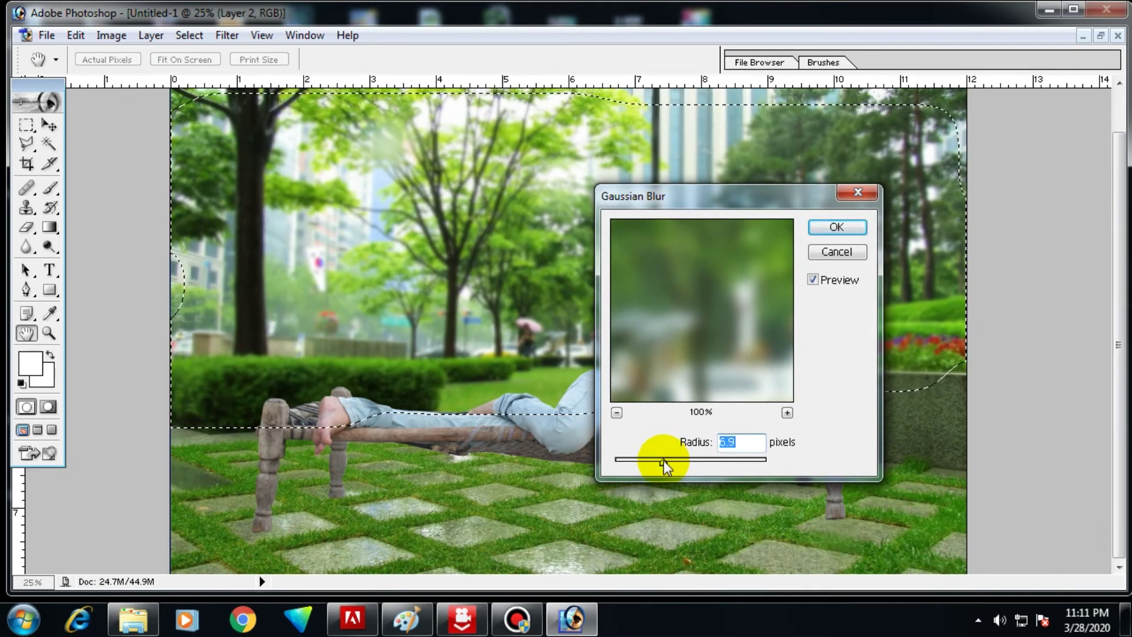
pyautogui.moveTo(662, 462); pyautogui.dragTo(669, 463)
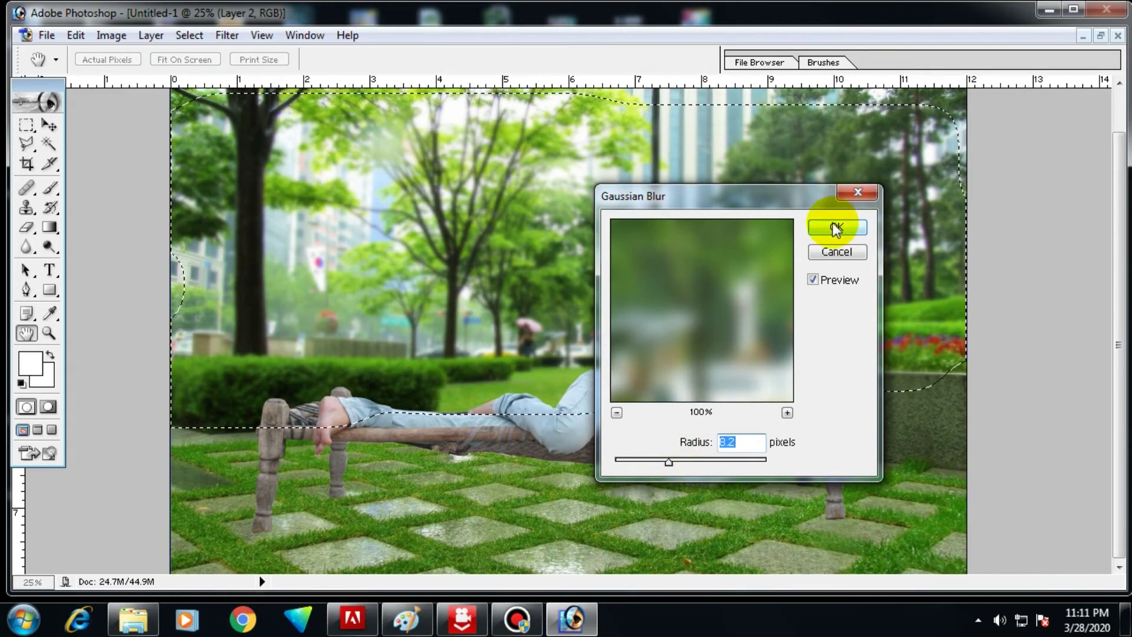
pyautogui.click(858, 191)
pyautogui.press('m')
pyautogui.hotkey('ctrl', 'd')
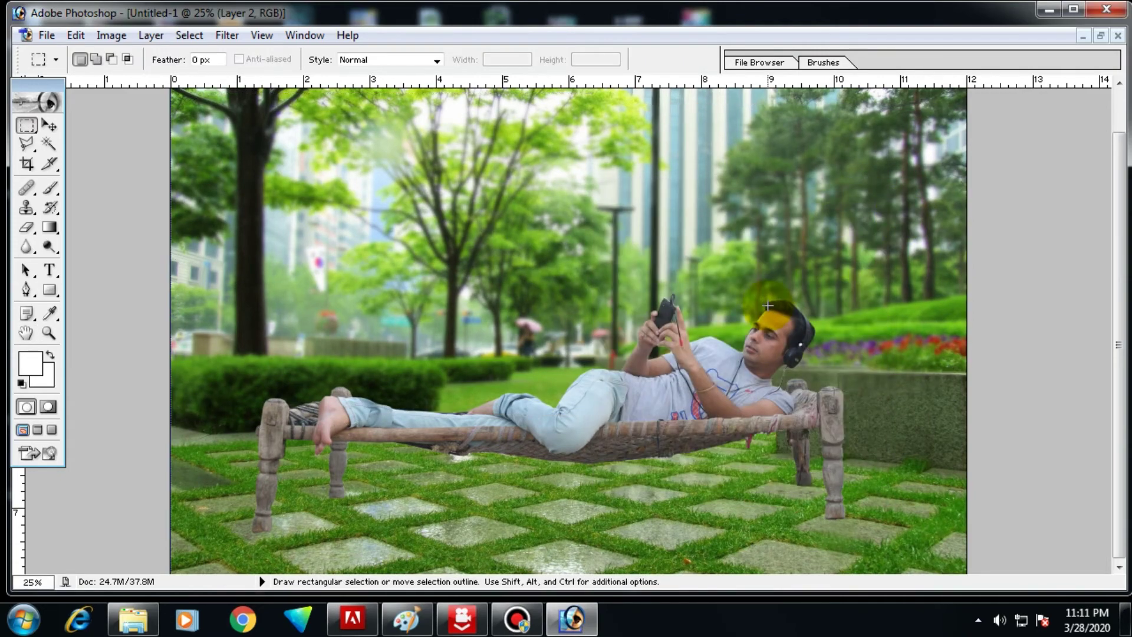
# Step: Check the layers under the cot area and zoom in on the composition
pyautogui.keyDown('ctrl'); pyautogui.keyDown('alt'); pyautogui.click(670, 353); pyautogui.keyUp('alt'); pyautogui.keyUp('ctrl')
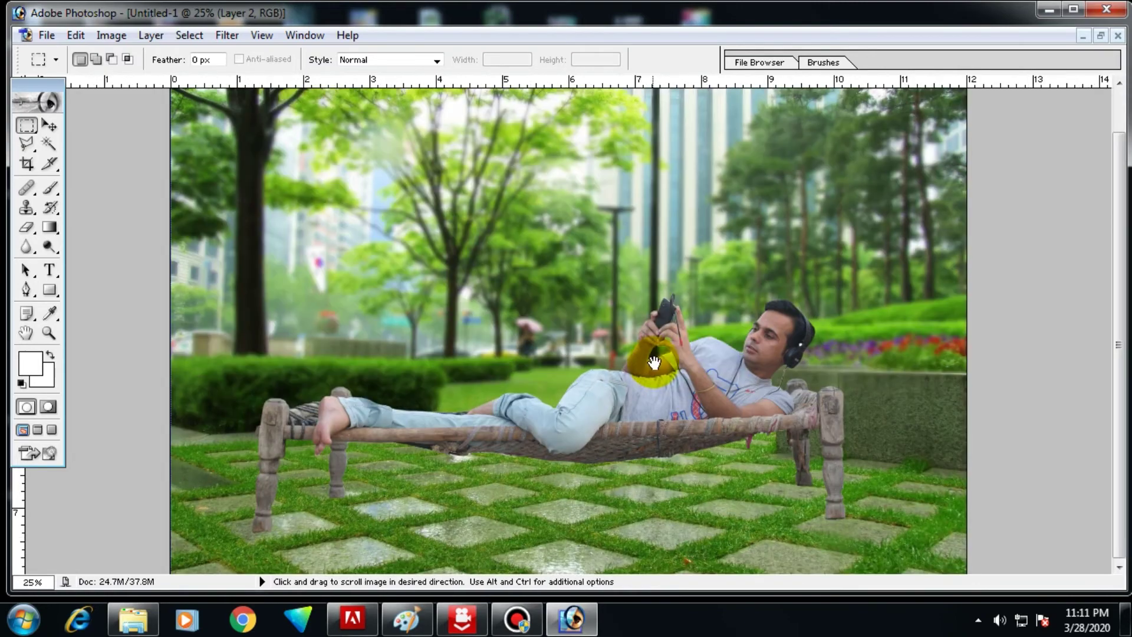
pyautogui.press('v')
pyautogui.rightClick(665, 487)
pyautogui.click(684, 493)
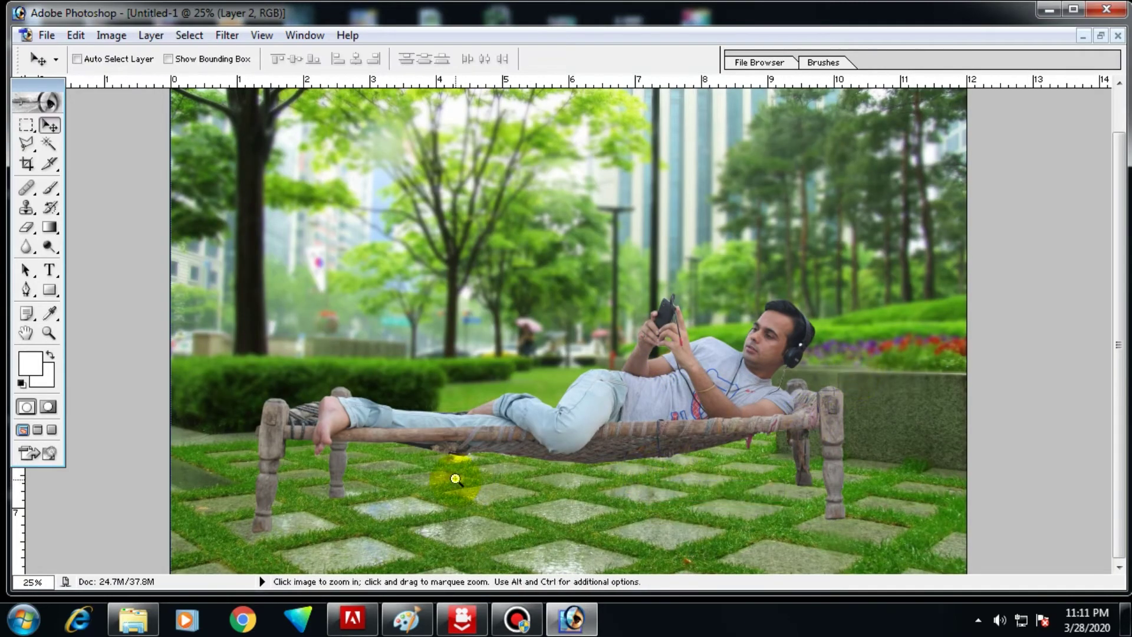
pyautogui.click(456, 478)
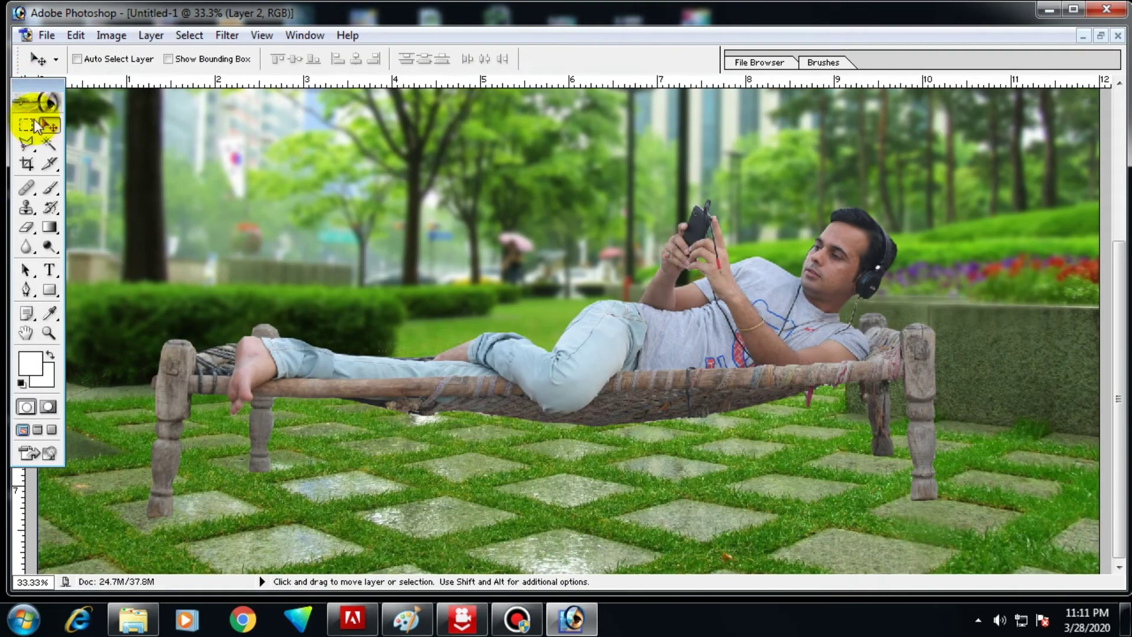
# Step: Select the grass strip beneath the cot with several added elliptical marquees
pyautogui.moveTo(35, 125); pyautogui.dragTo(100, 139)
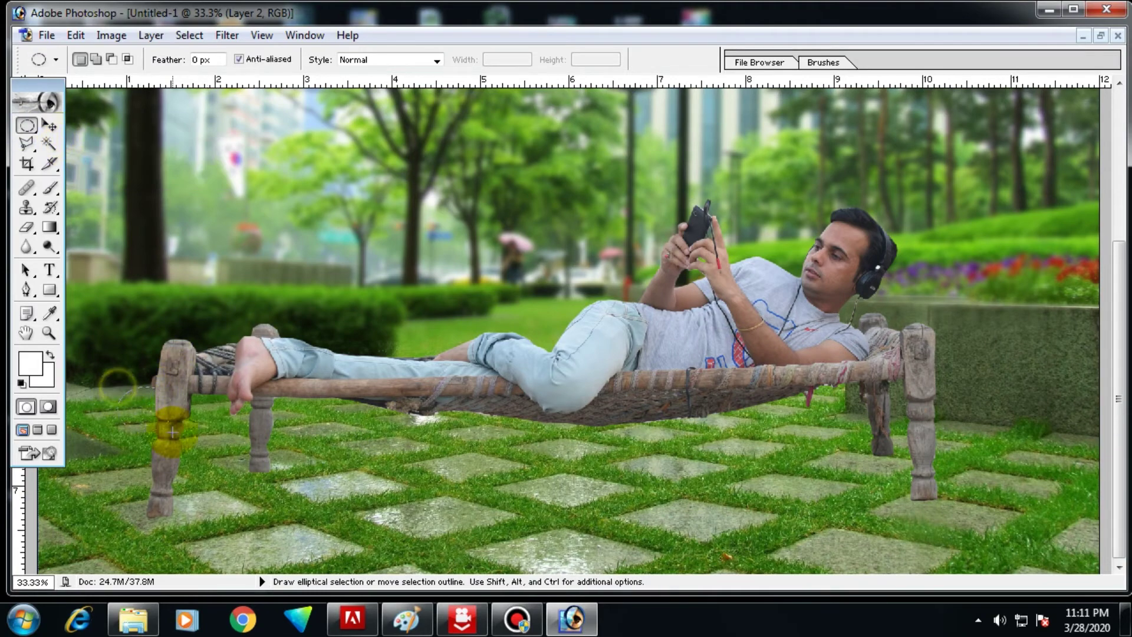
pyautogui.moveTo(94, 383); pyautogui.dragTo(173, 451)
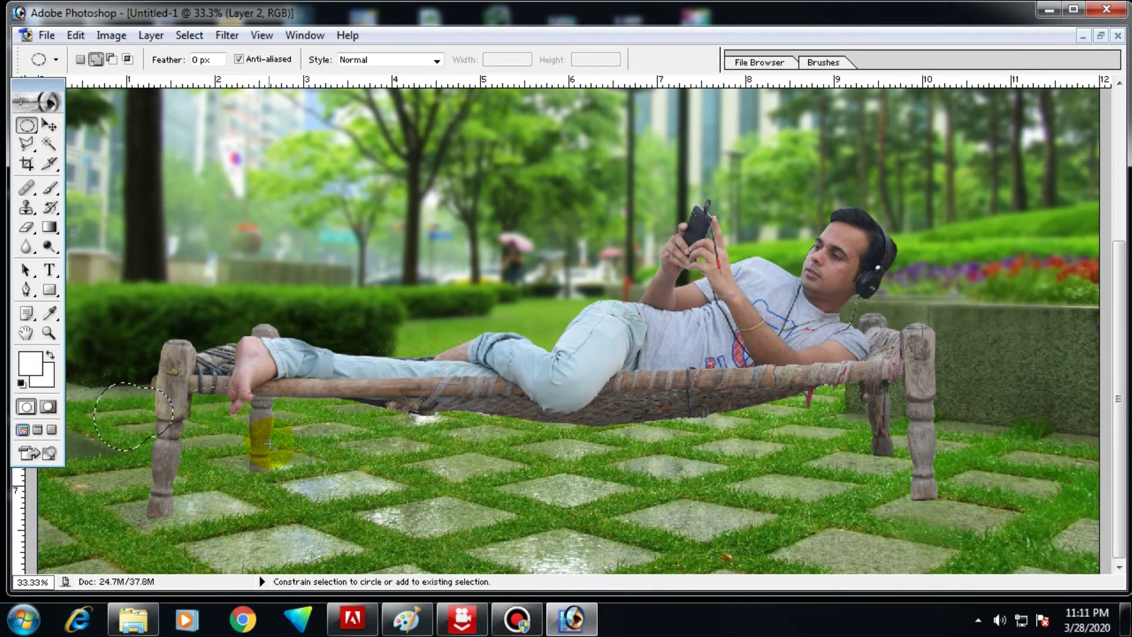
pyautogui.moveTo(171, 371); pyautogui.dragTo(456, 446)
pyautogui.moveTo(584, 431); pyautogui.dragTo(585, 431)
pyautogui.moveTo(671, 374); pyautogui.dragTo(860, 439)
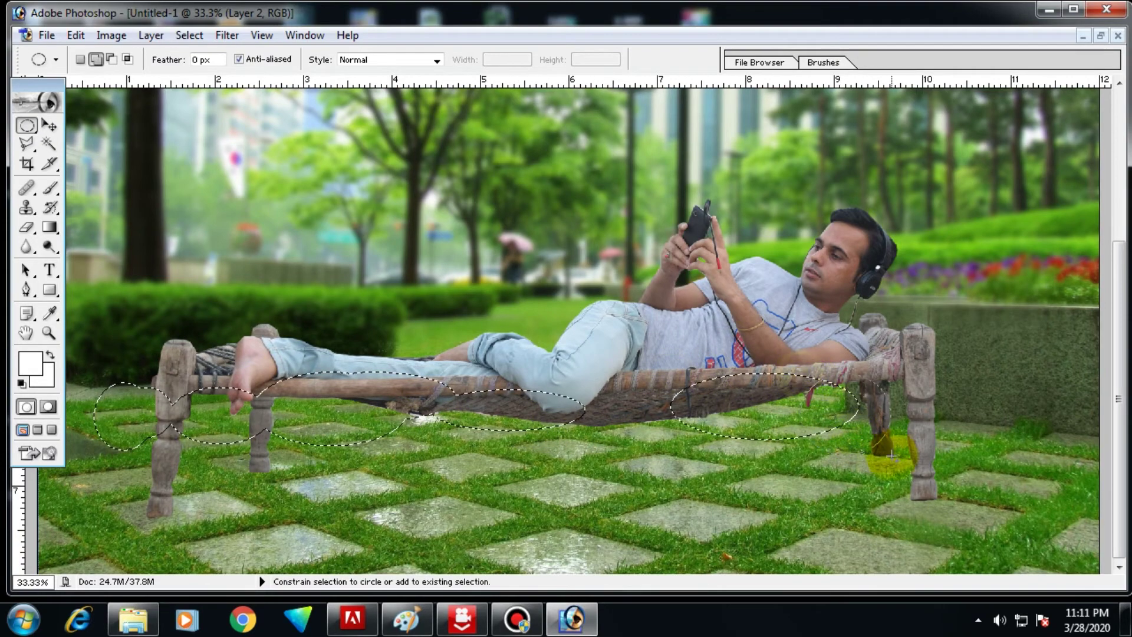
pyautogui.moveTo(420, 378); pyautogui.dragTo(893, 457)
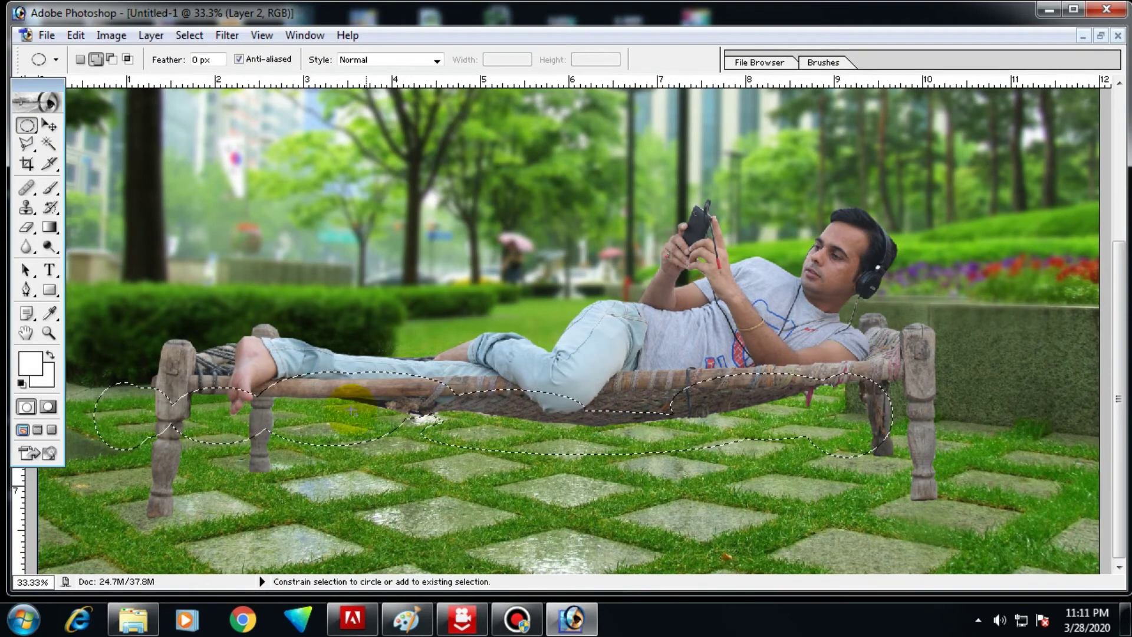
pyautogui.moveTo(221, 453); pyautogui.dragTo(248, 411)
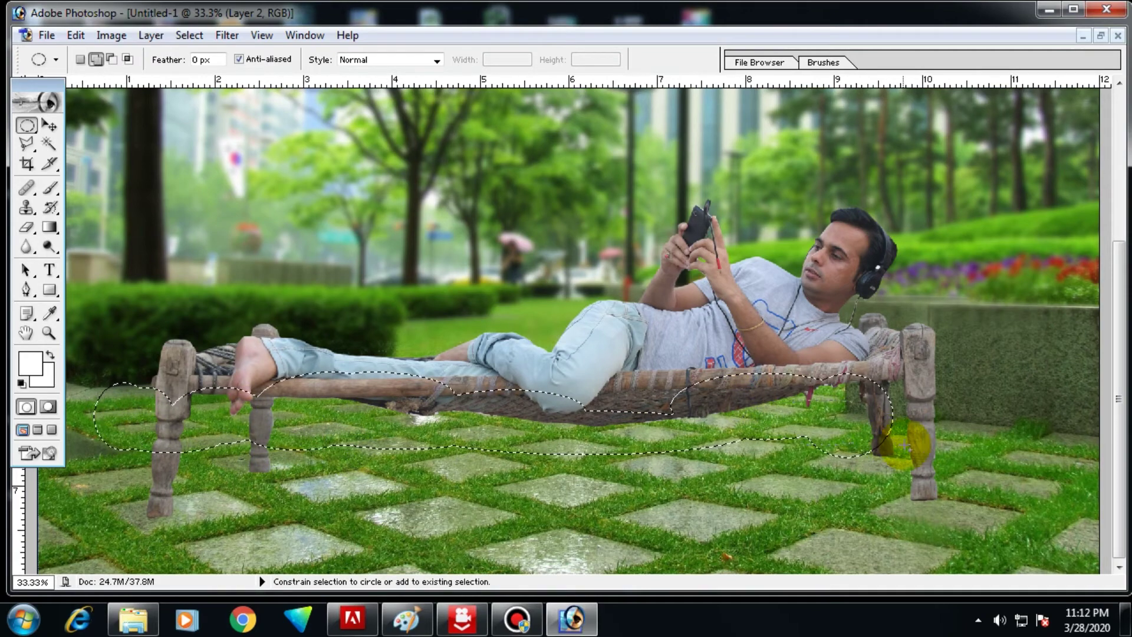
pyautogui.moveTo(897, 441); pyautogui.dragTo(859, 321)
# Step: Feather the elliptical selection under the cot
pyautogui.rightClick(672, 282)
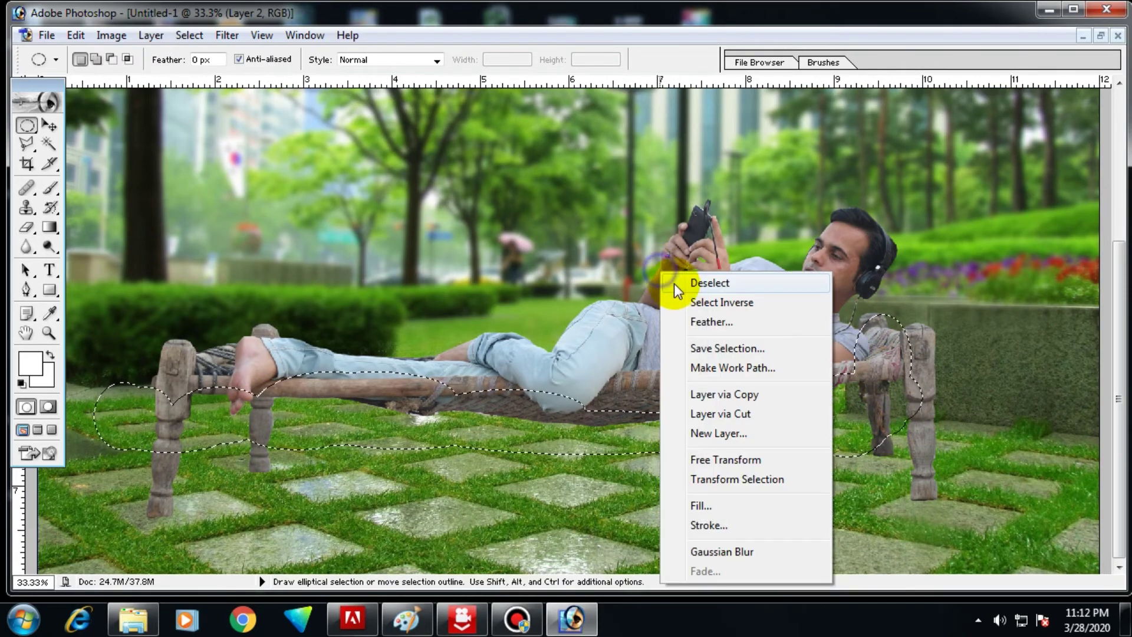
pyautogui.rightClick(502, 241)
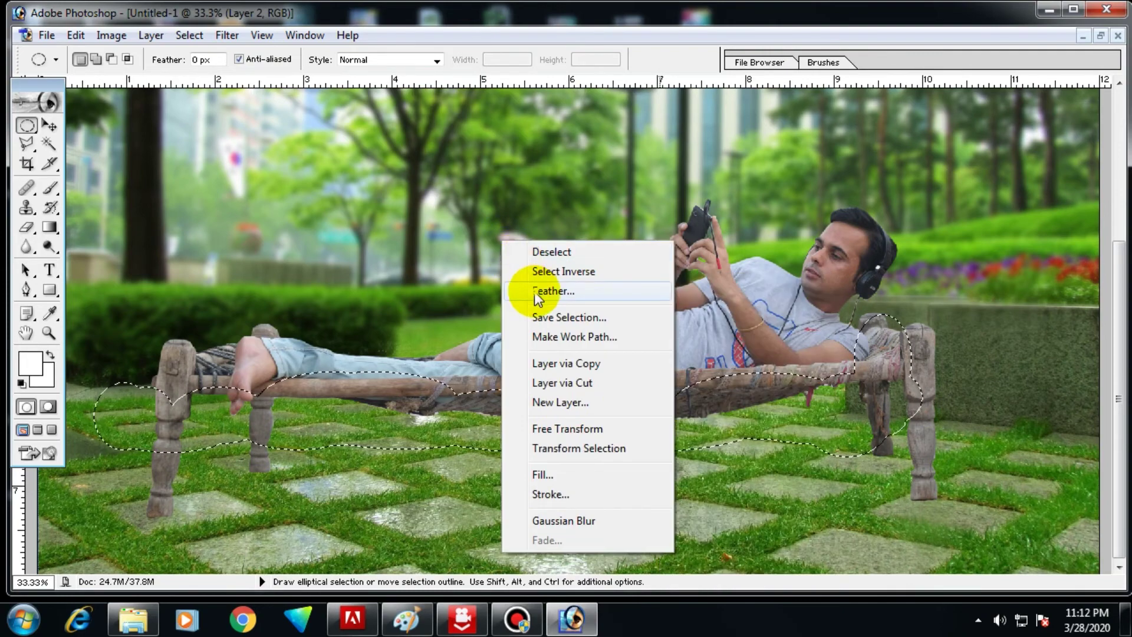
pyautogui.click(535, 292)
pyautogui.press('Return')
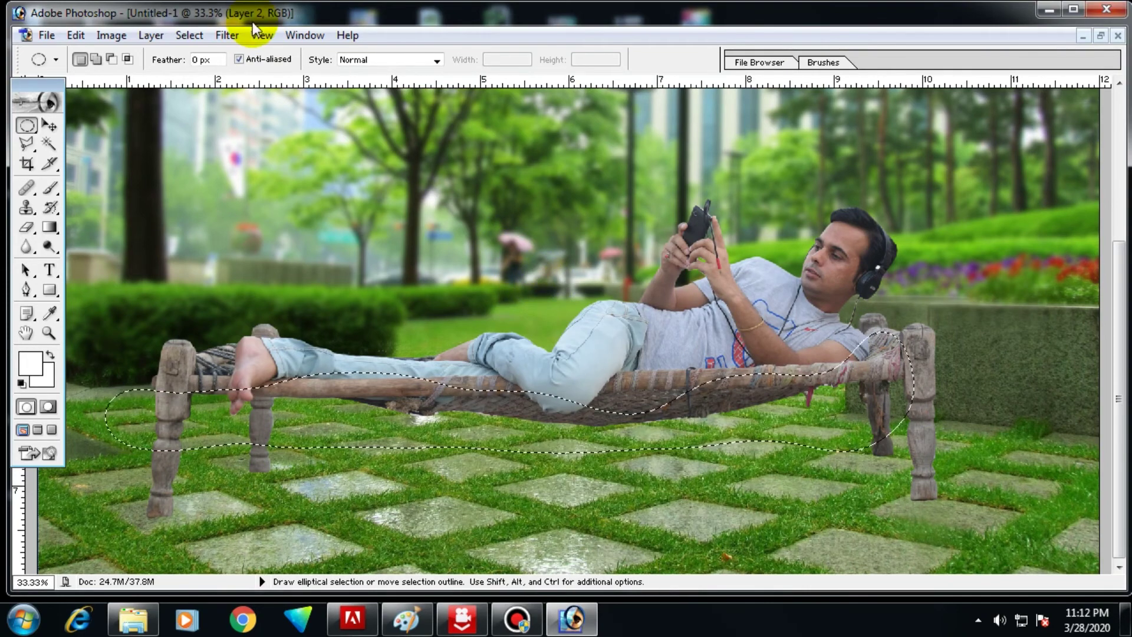
# Step: Apply a 5.0-pixel Gaussian Blur to the grass under the cot and deselect
pyautogui.click(228, 35)
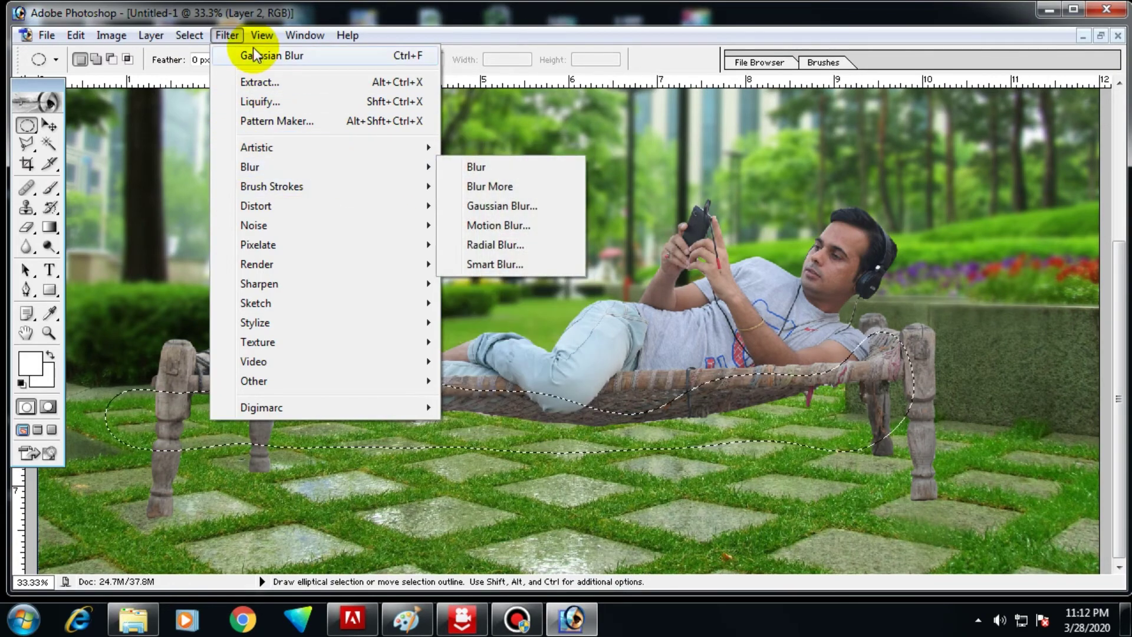
pyautogui.click(472, 206)
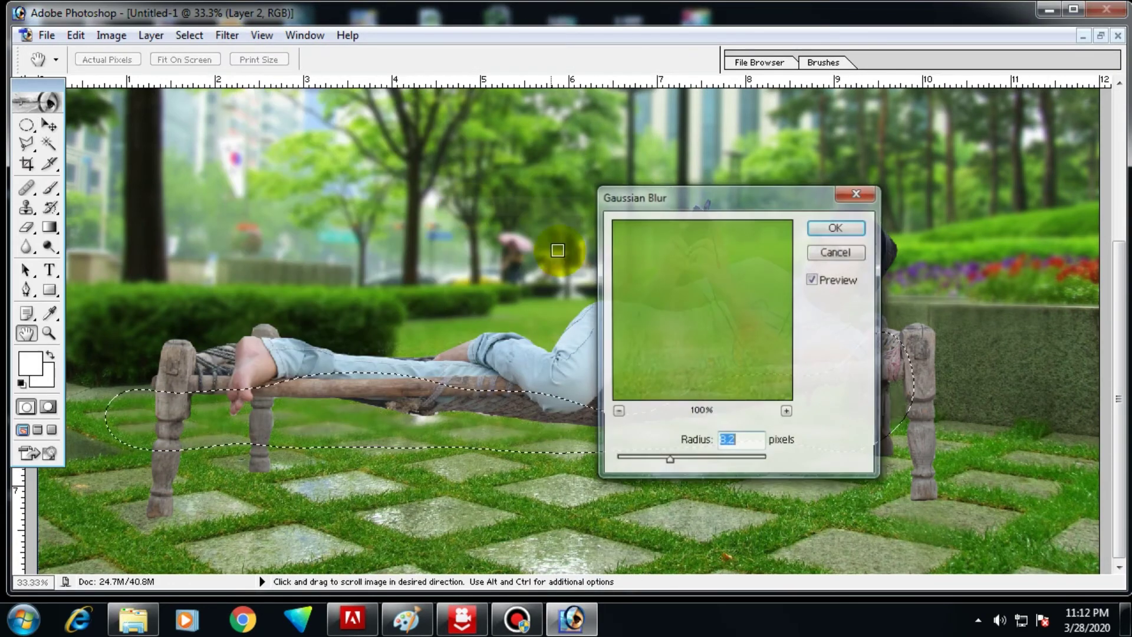
pyautogui.click(654, 462)
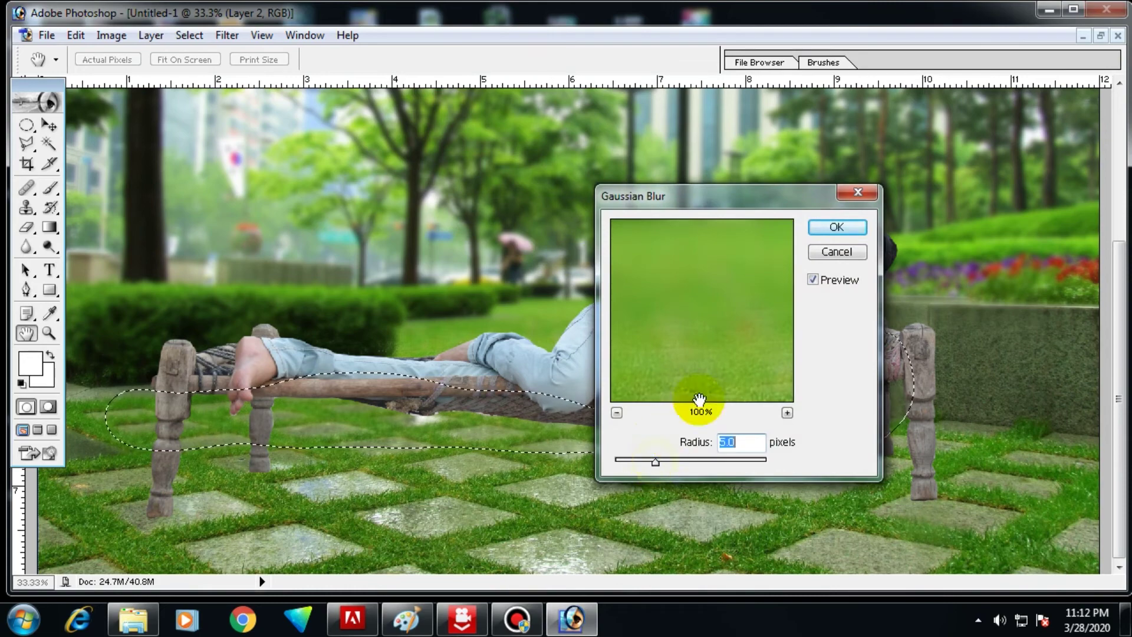
pyautogui.click(832, 228)
pyautogui.hotkey('ctrl', 'd')
pyautogui.hotkey('ctrl', '+')
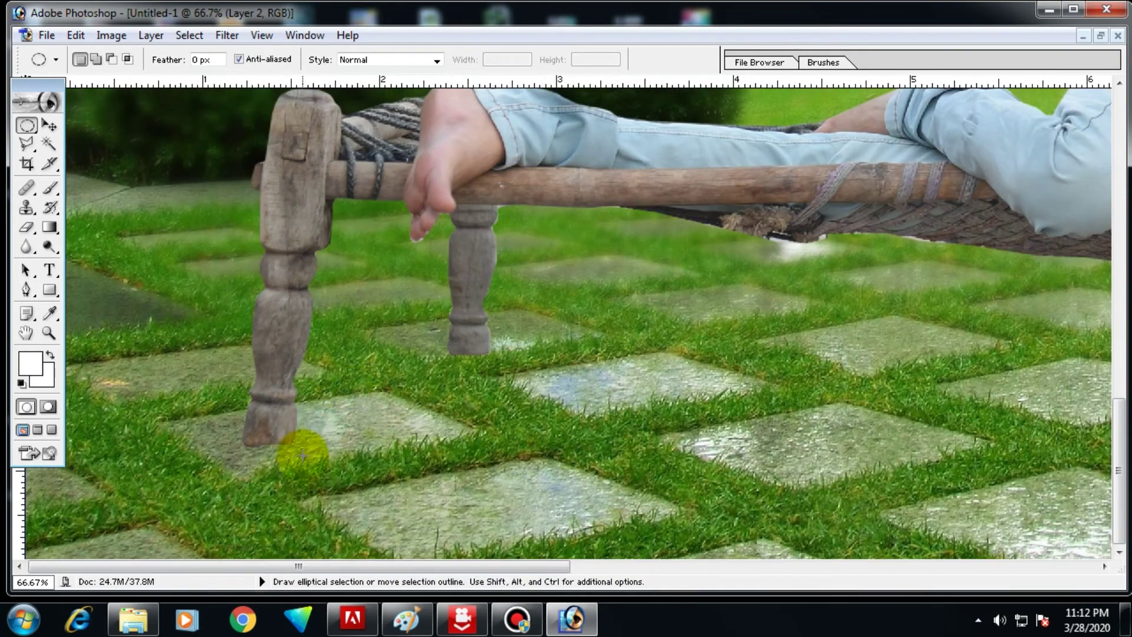
# Step: Set the standard Eraser to 150 px and erase a faint patch beside the cot's left leg
pyautogui.click(26, 227)
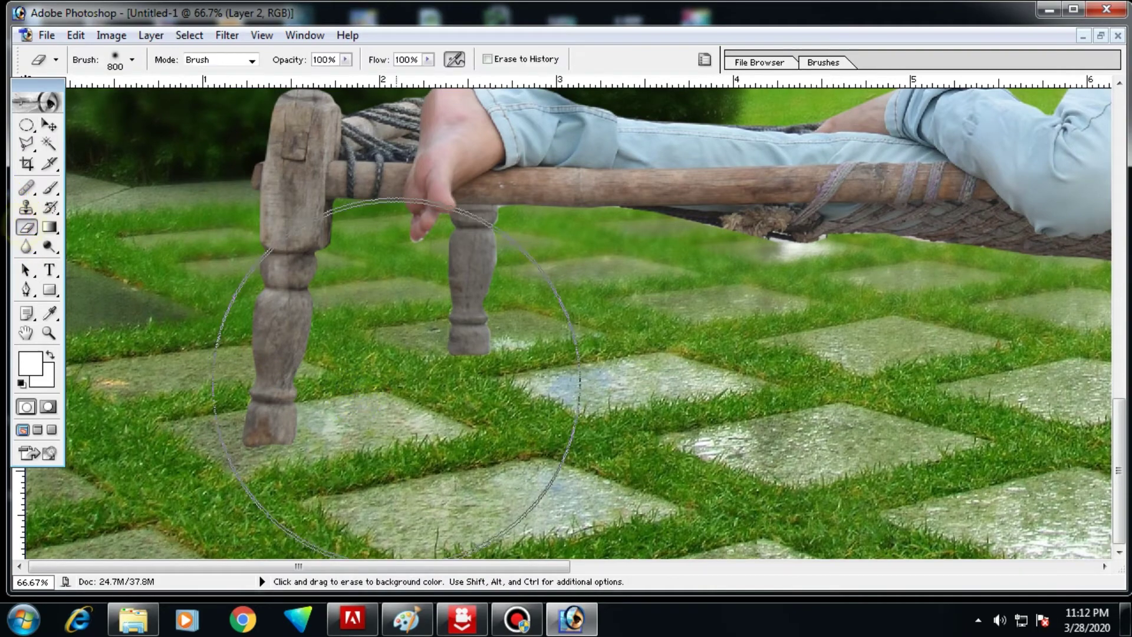
pyautogui.click(26, 227)
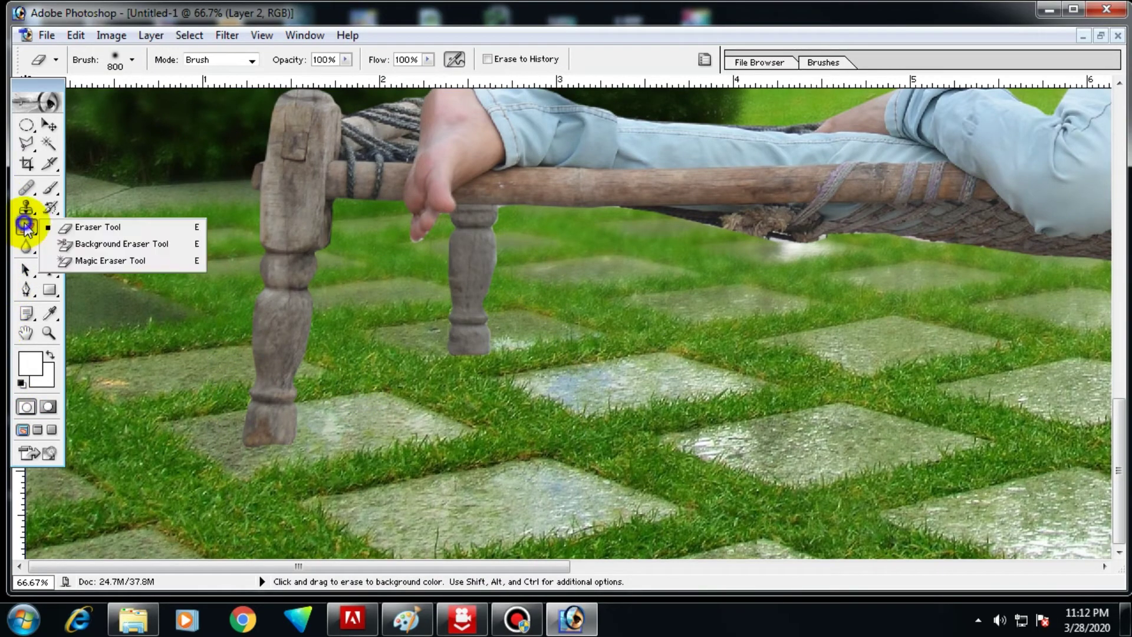
pyautogui.click(71, 231)
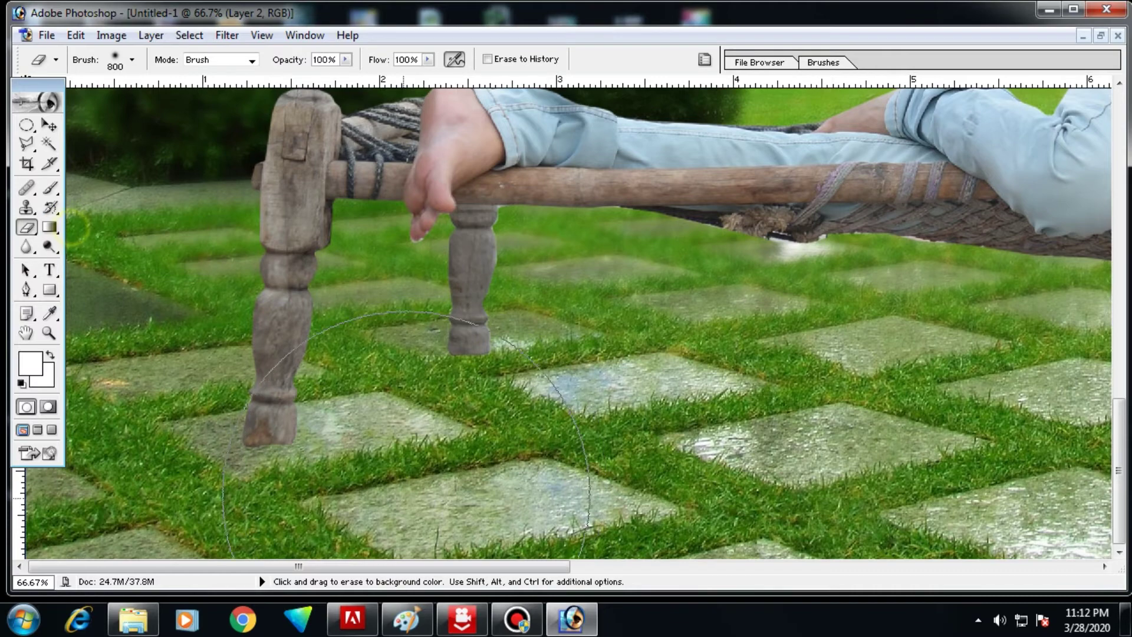
pyautogui.press('[')
pyautogui.press('[')
pyautogui.press('[')
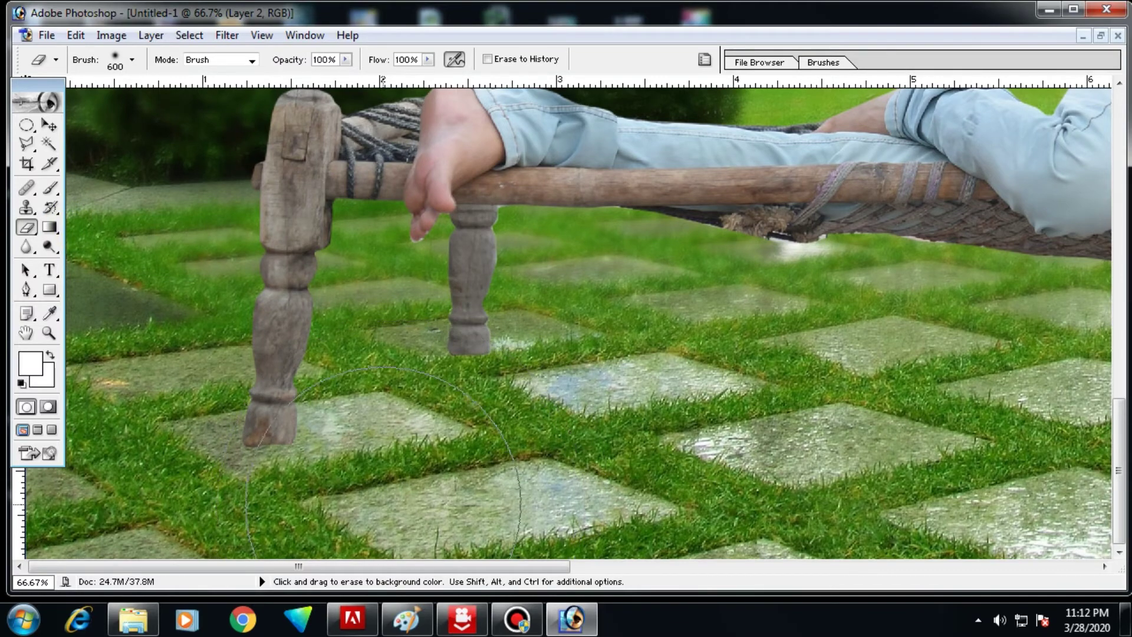
pyautogui.press('[')
pyautogui.press('[')
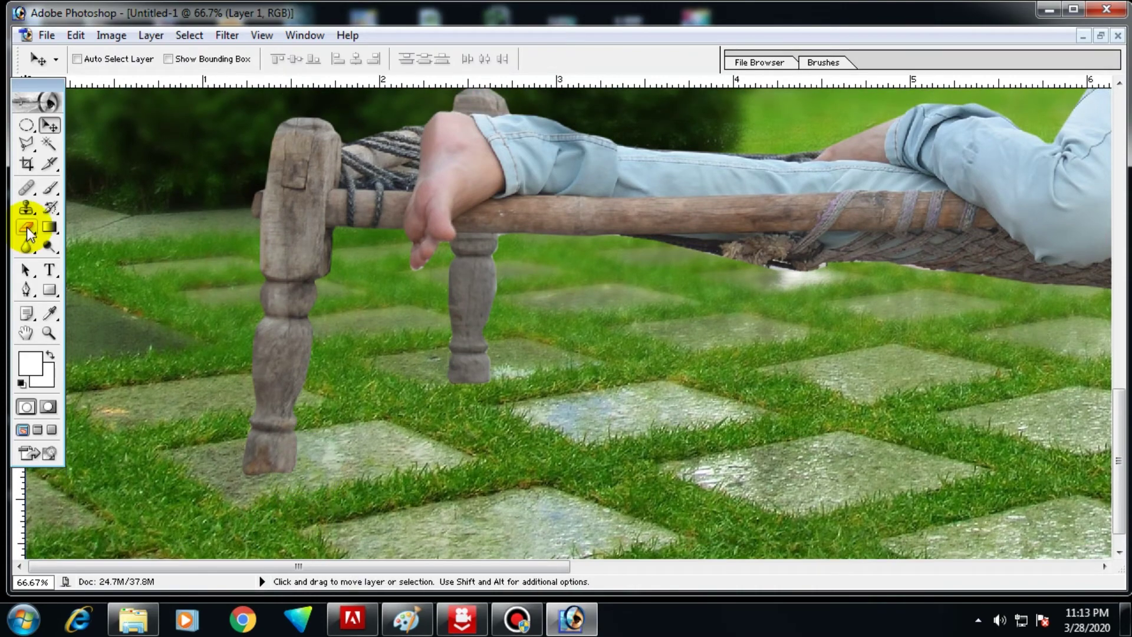
pyautogui.click(27, 229)
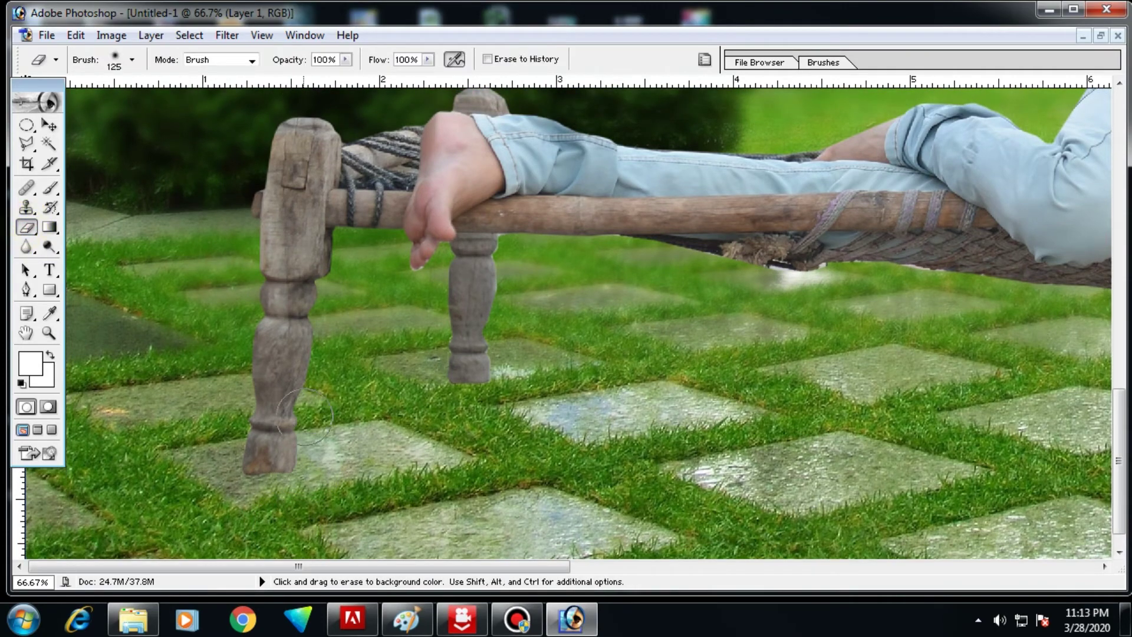
pyautogui.moveTo(315, 473); pyautogui.dragTo(329, 443)
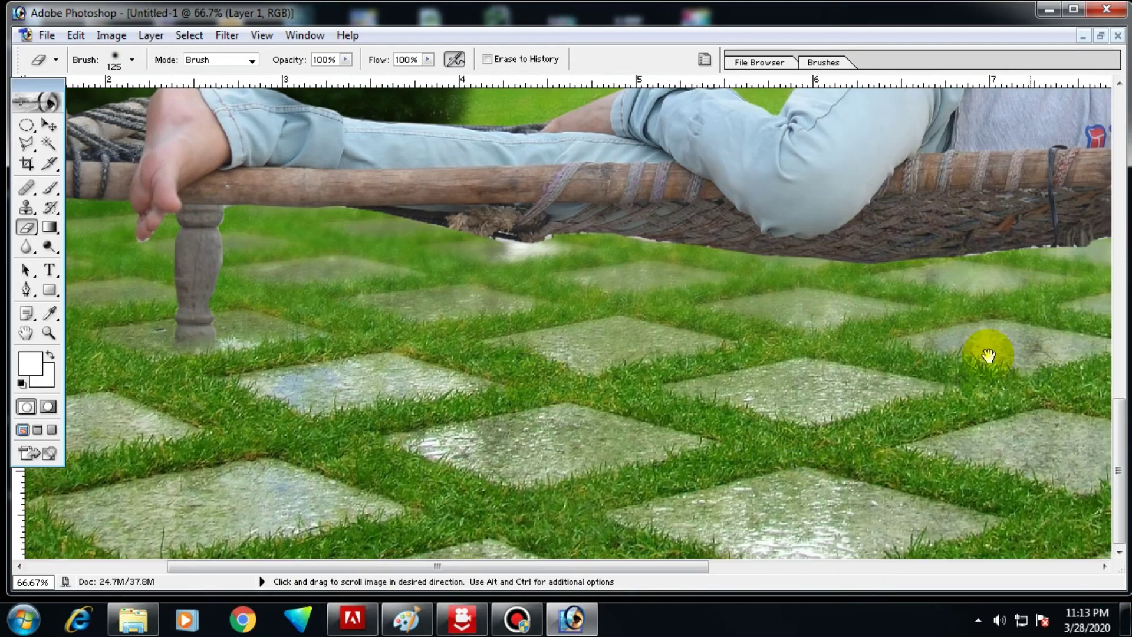
# Step: Erase the dark strips under the cot frame and the dark bases of the rear and front legs
pyautogui.moveTo(986, 346); pyautogui.dragTo(791, 311)
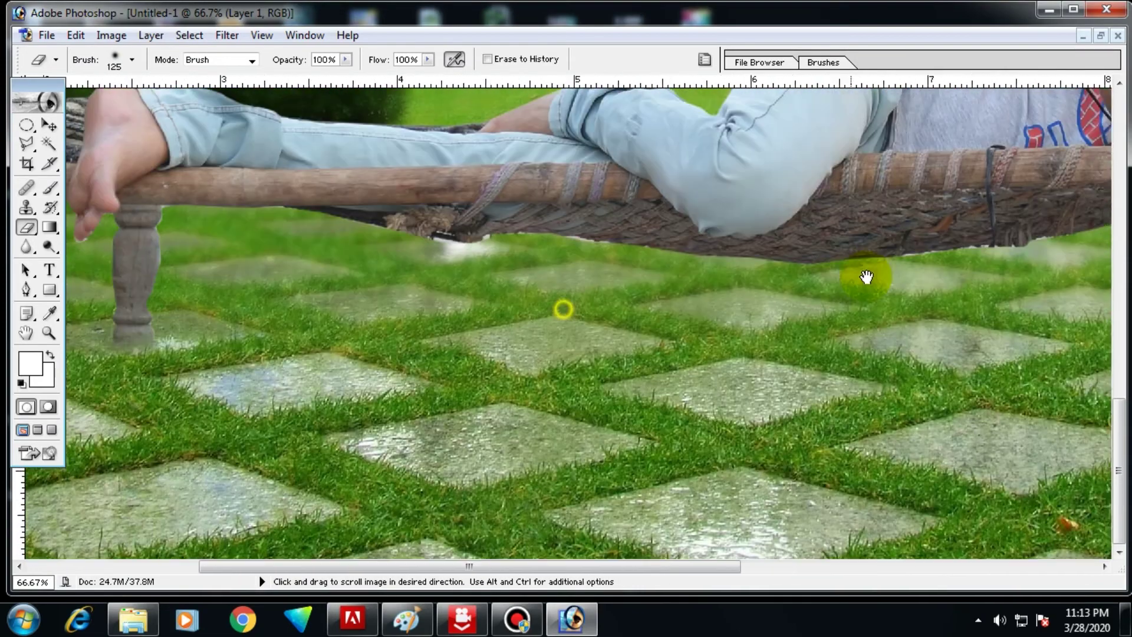
pyautogui.moveTo(866, 277); pyautogui.dragTo(886, 293)
pyautogui.moveTo(340, 258); pyautogui.dragTo(435, 283)
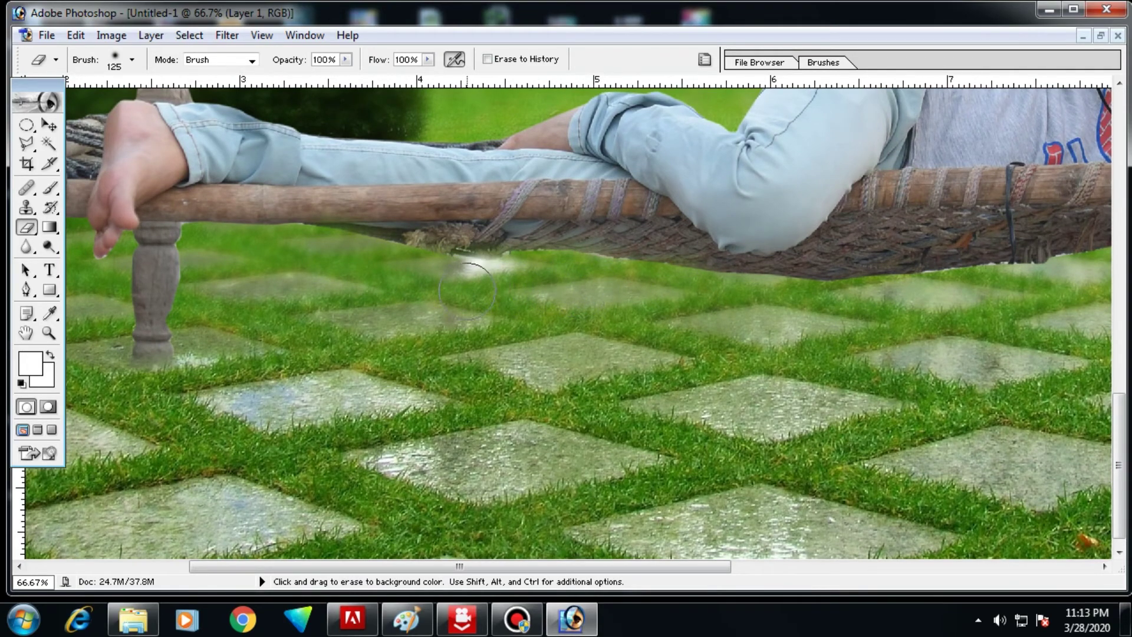
pyautogui.moveTo(766, 325); pyautogui.dragTo(498, 321)
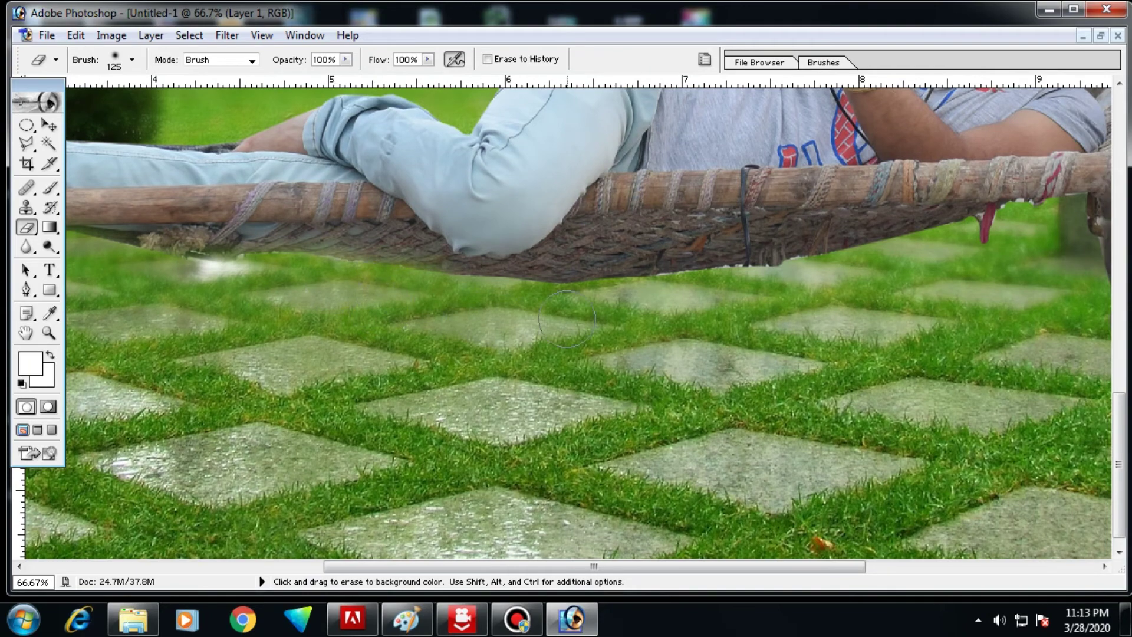
pyautogui.moveTo(498, 315)
pyautogui.mouseDown()
pyautogui.moveTo(859, 299)
pyautogui.moveTo(439, 355)
pyautogui.moveTo(473, 355)
pyautogui.mouseUp()
pyautogui.moveTo(604, 316); pyautogui.dragTo(697, 343)
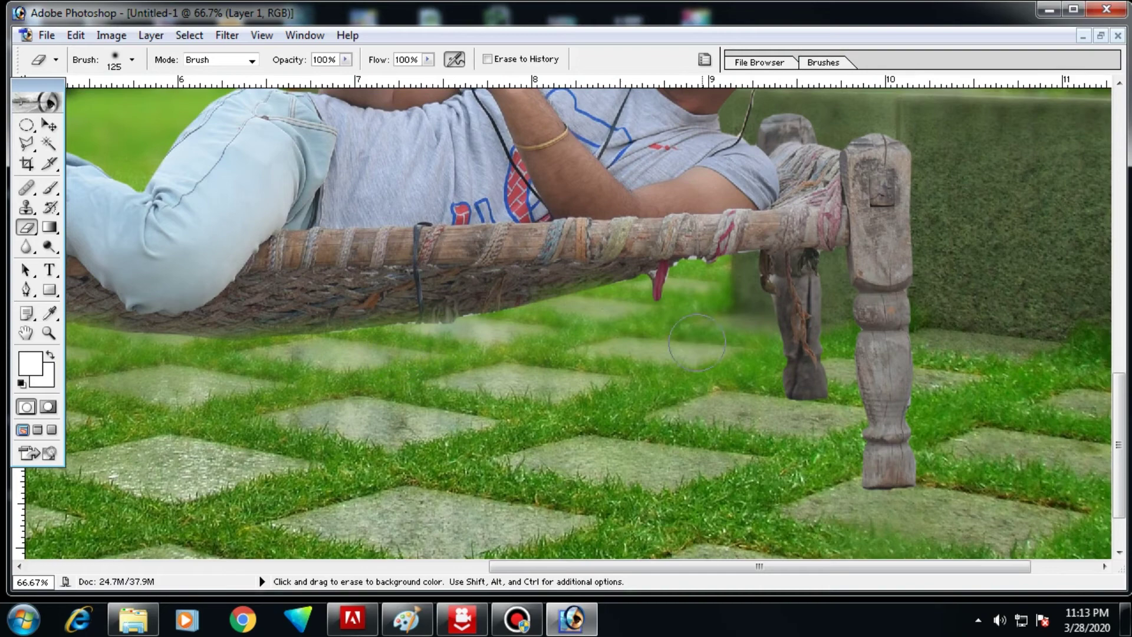
pyautogui.moveTo(819, 414); pyautogui.dragTo(773, 423)
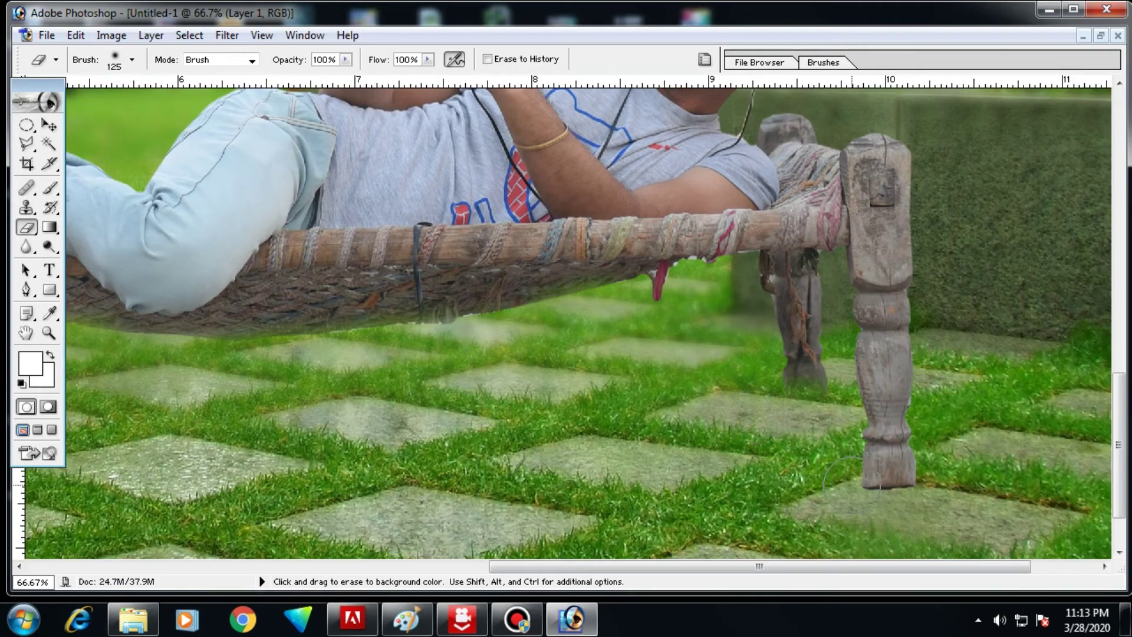
pyautogui.moveTo(925, 506); pyautogui.dragTo(818, 502)
# Step: Zoom out to view the whole composite and select the park background Layer 2
pyautogui.moveTo(657, 443); pyautogui.dragTo(687, 379)
pyautogui.keyDown('alt'); pyautogui.click(687, 374); pyautogui.keyUp('alt')
pyautogui.keyDown('alt'); pyautogui.click(522, 313); pyautogui.keyUp('alt')
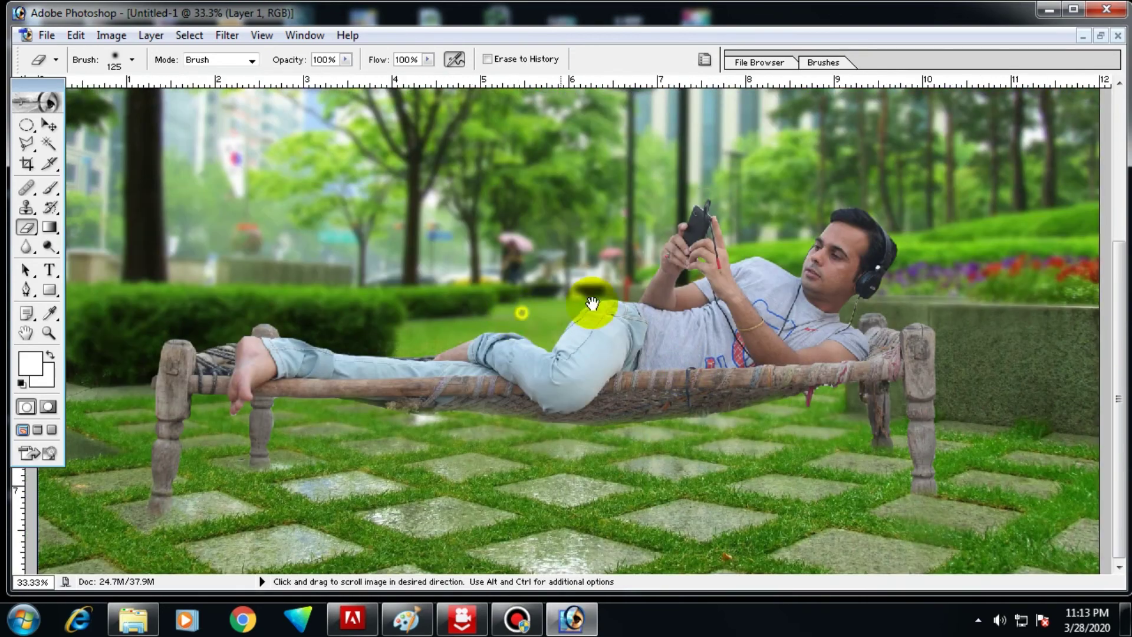
pyautogui.press('v')
pyautogui.rightClick(575, 283)
pyautogui.click(596, 292)
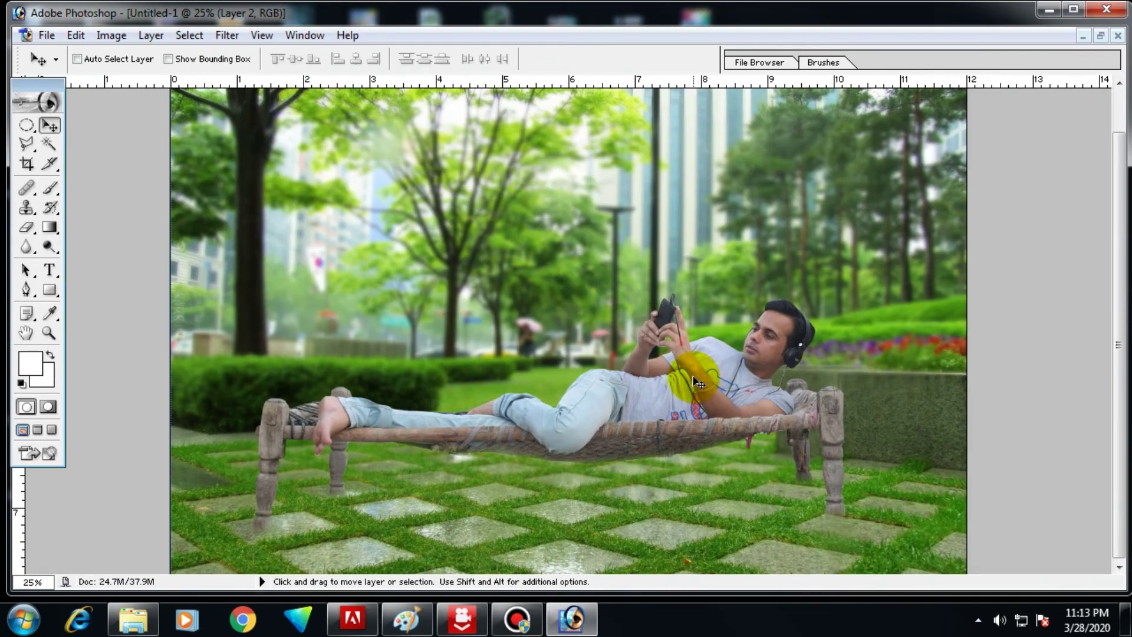
# Step: Nudge the image down slightly and confirm Layer 2 as the active layer
pyautogui.rightClick(552, 307)
pyautogui.click(575, 301)
pyautogui.press('m')
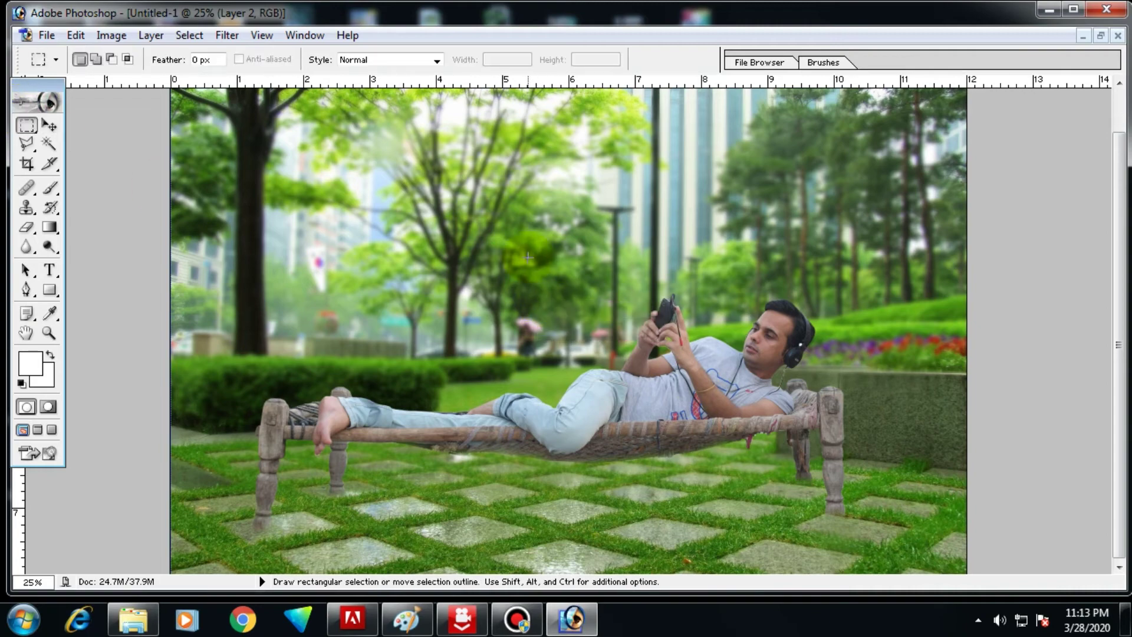
pyautogui.press('v')
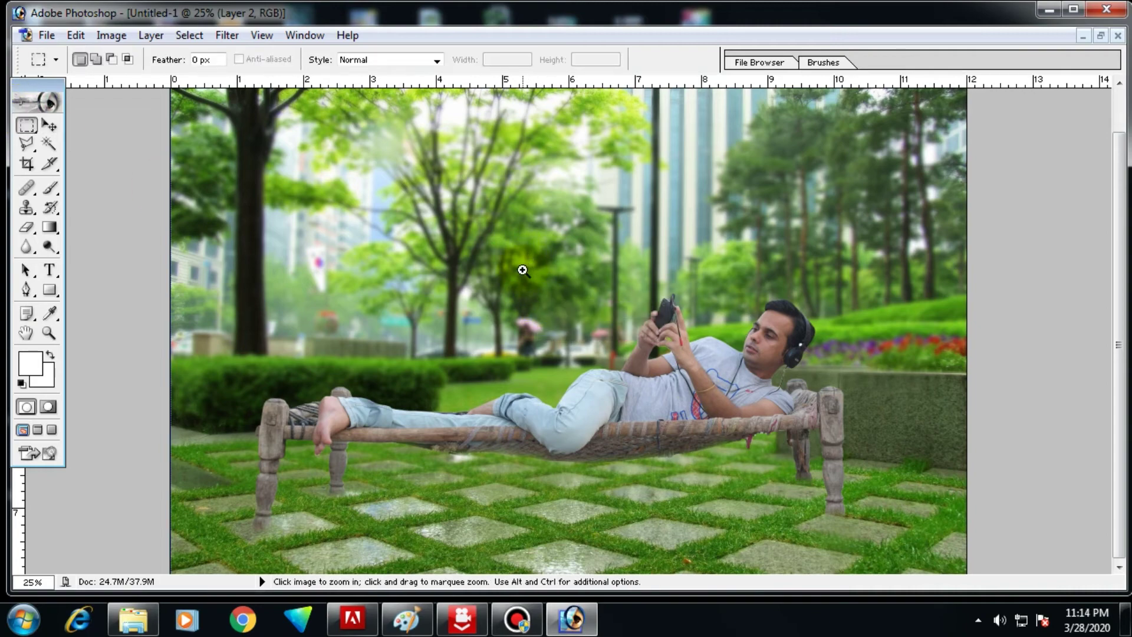
pyautogui.moveTo(489, 228); pyautogui.dragTo(489, 273)
pyautogui.rightClick(497, 274)
pyautogui.click(514, 288)
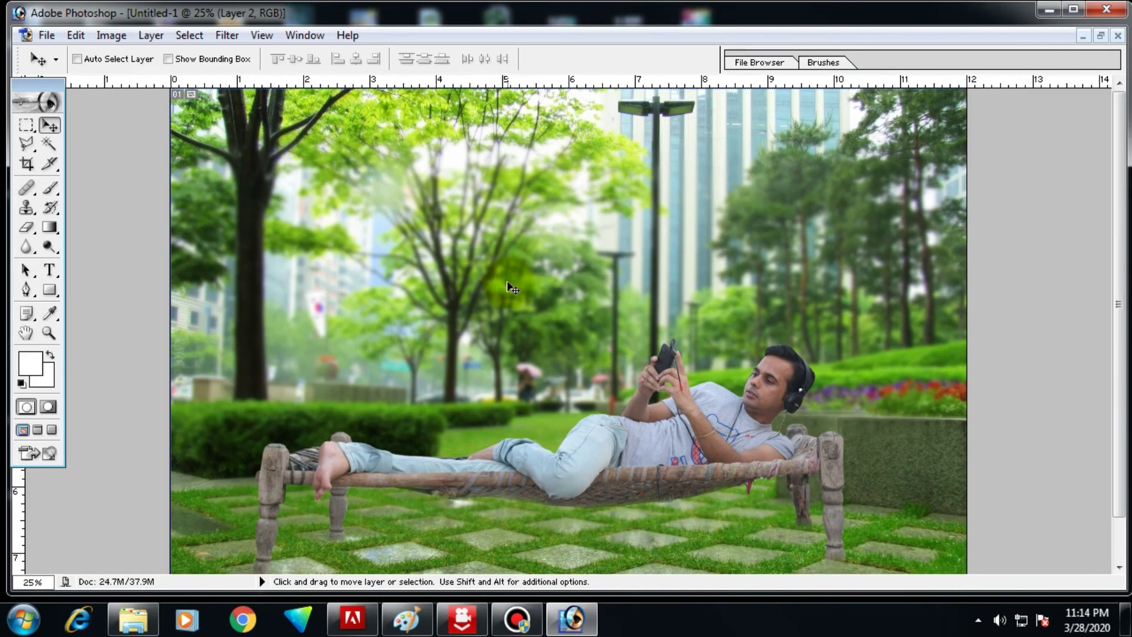
pyautogui.press('i')
# Step: Apply a Midtones Color Balance of +26, -14, -30 to the park background
pyautogui.hotkey('ctrl', 'b')
pyautogui.moveTo(393, 225)
pyautogui.mouseDown()
pyautogui.moveTo(349, 59)
pyautogui.moveTo(282, 125)
pyautogui.mouseUp()
pyautogui.moveTo(184, 246); pyautogui.dragTo(128, 246)
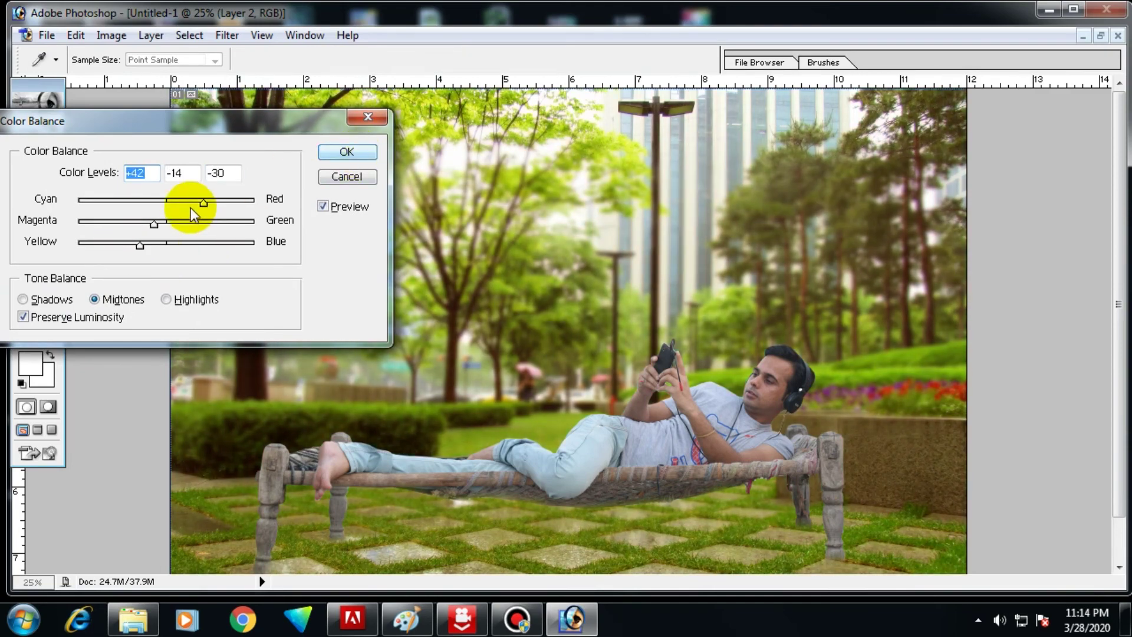
pyautogui.moveTo(213, 203); pyautogui.dragTo(189, 204)
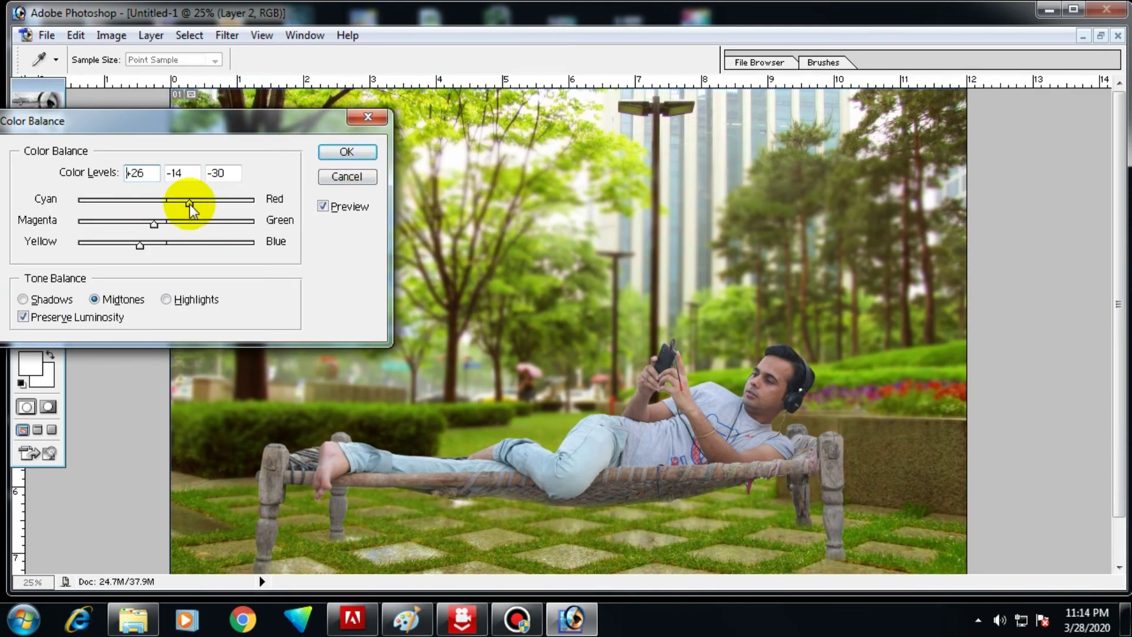
pyautogui.press('Return')
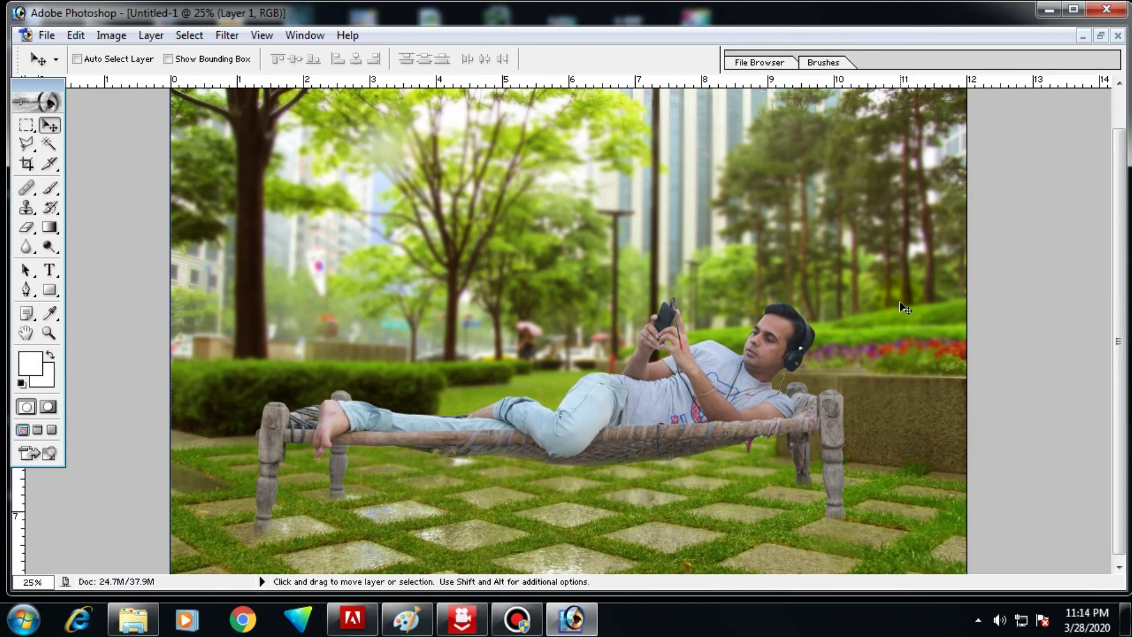
# Step: Apply a two-point Curves adjustment to Layer 1, raising the upper point to about 168/204
pyautogui.hotkey('ctrl', 'm')
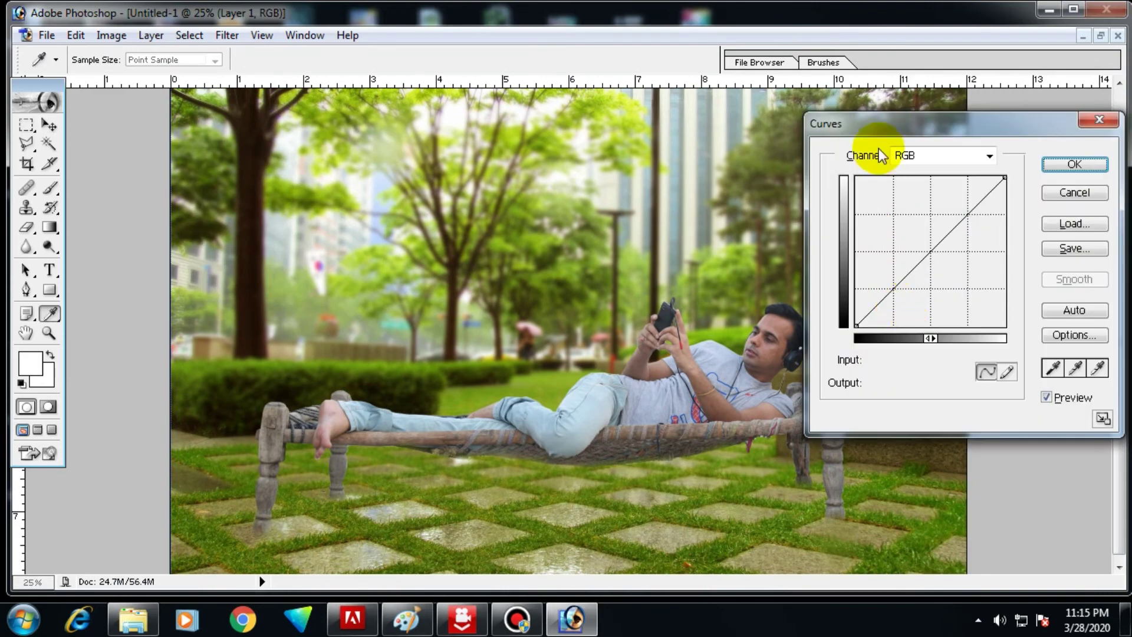
pyautogui.moveTo(882, 131); pyautogui.dragTo(919, 148)
pyautogui.moveTo(997, 234); pyautogui.dragTo(995, 224)
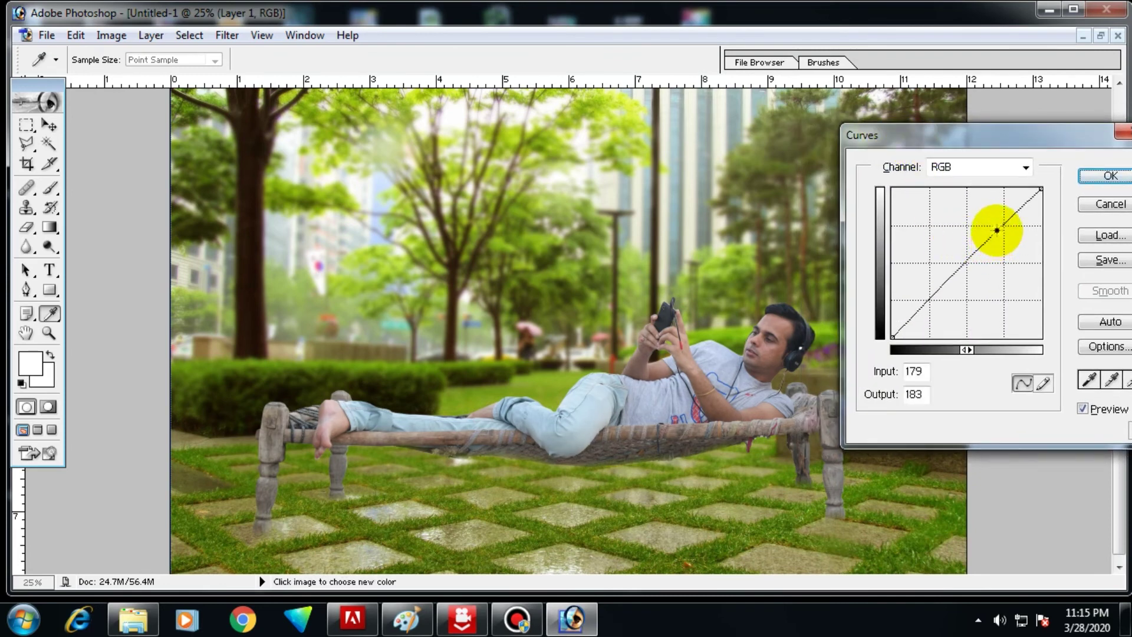
pyautogui.click(925, 303)
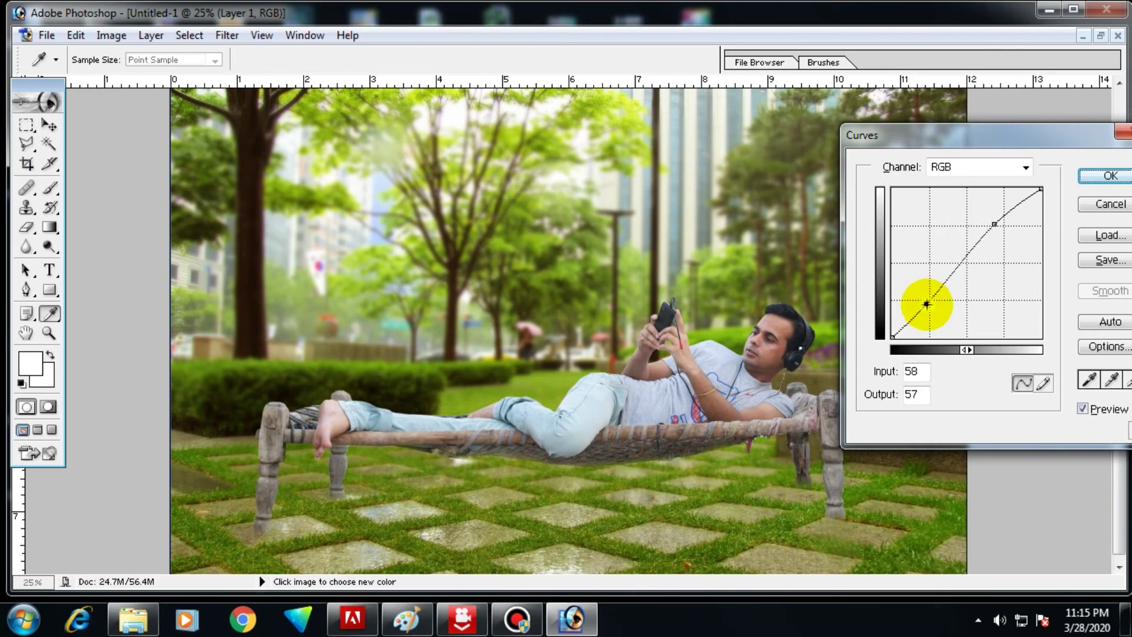
pyautogui.moveTo(995, 225); pyautogui.dragTo(994, 219)
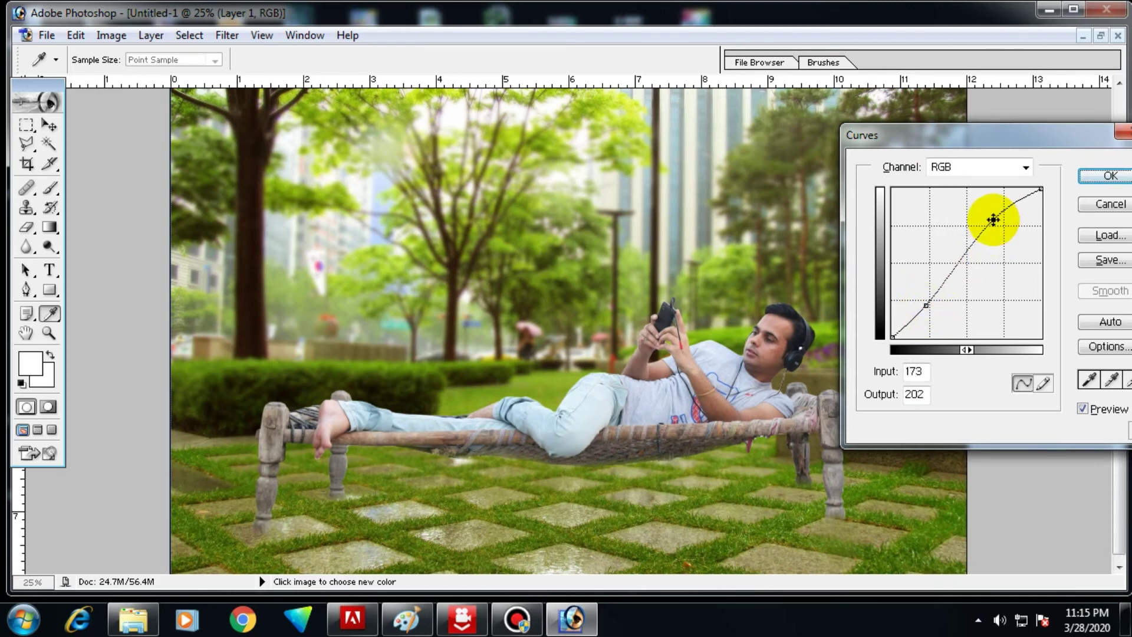
pyautogui.moveTo(992, 219); pyautogui.dragTo(991, 219)
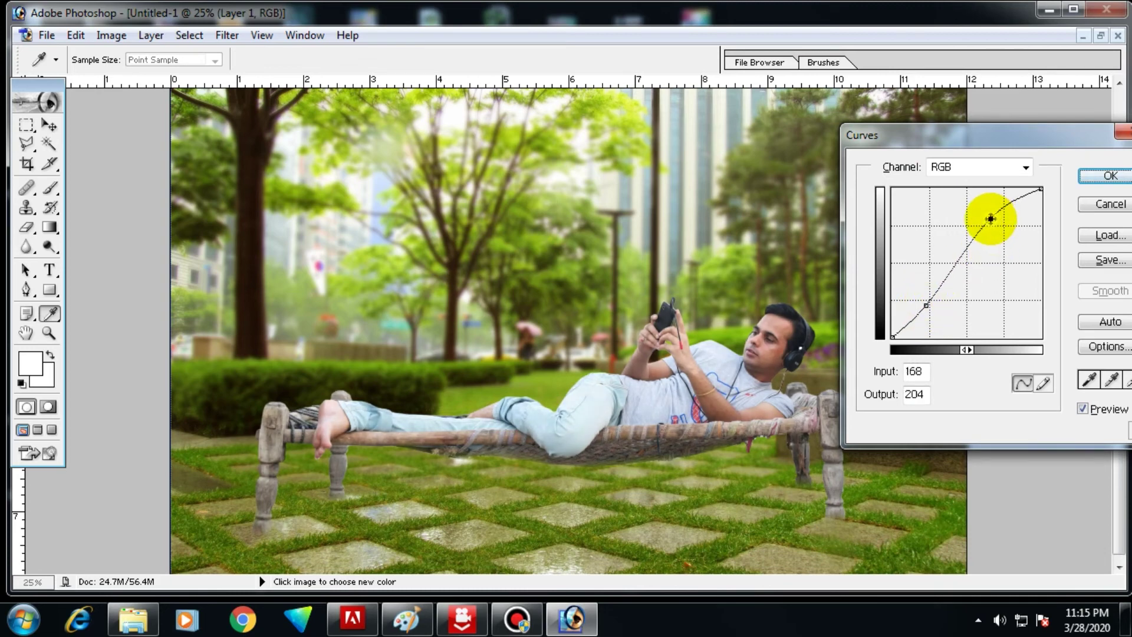
pyautogui.press('Return')
pyautogui.press('v')
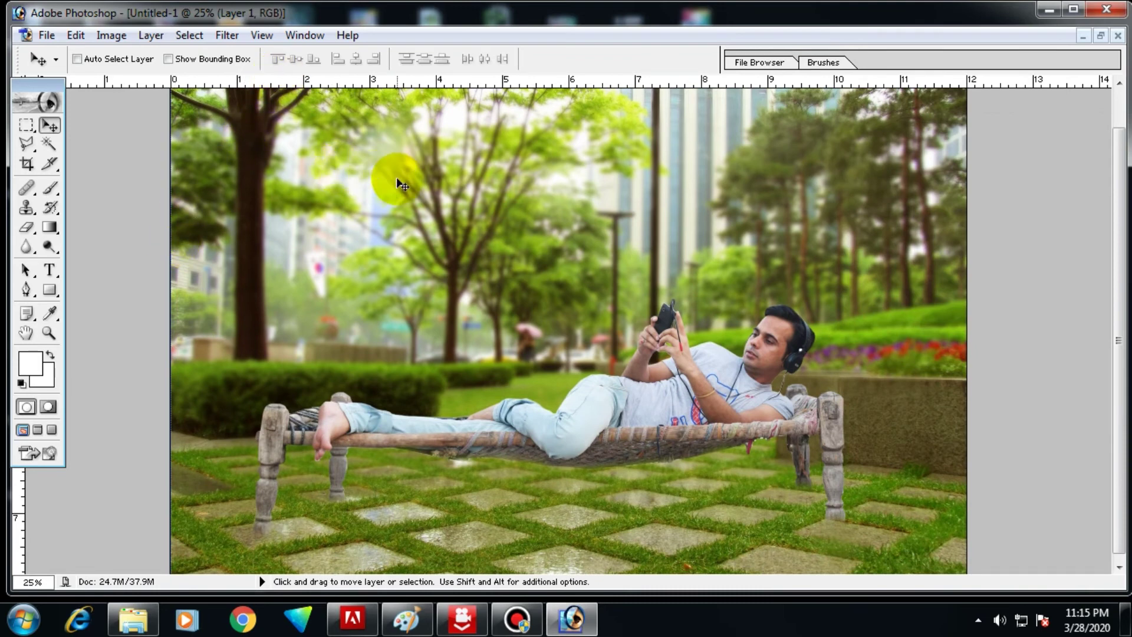
# Step: Render a 50–300mm Zoom lens flare at 127% brightness in Layer 2's upper-left trees
pyautogui.hotkey('alt', ']')
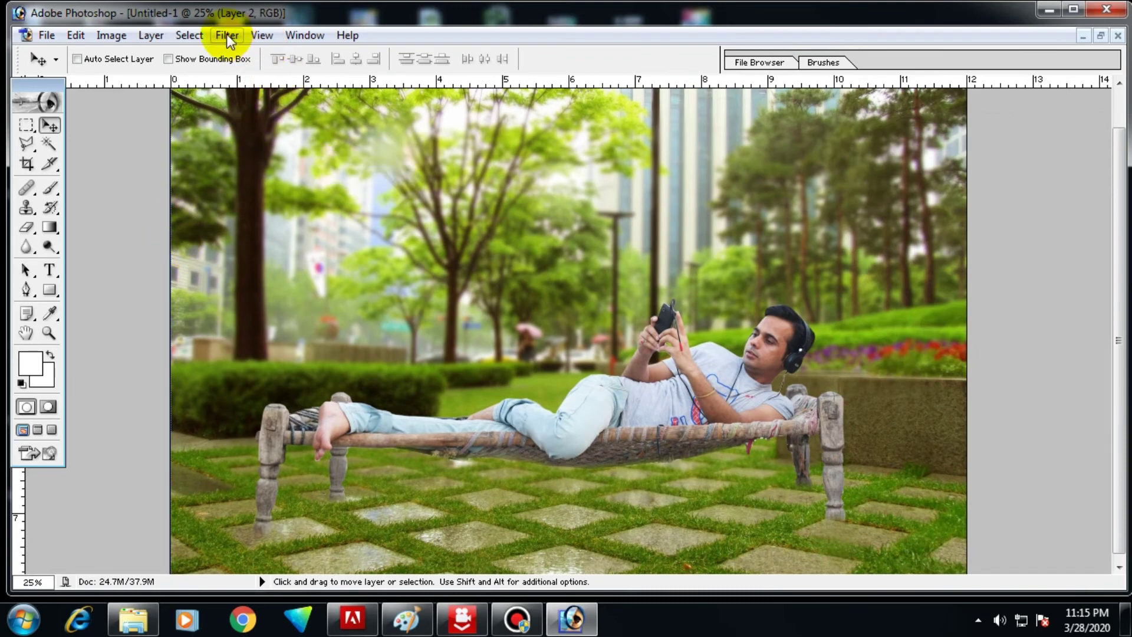
pyautogui.click(226, 34)
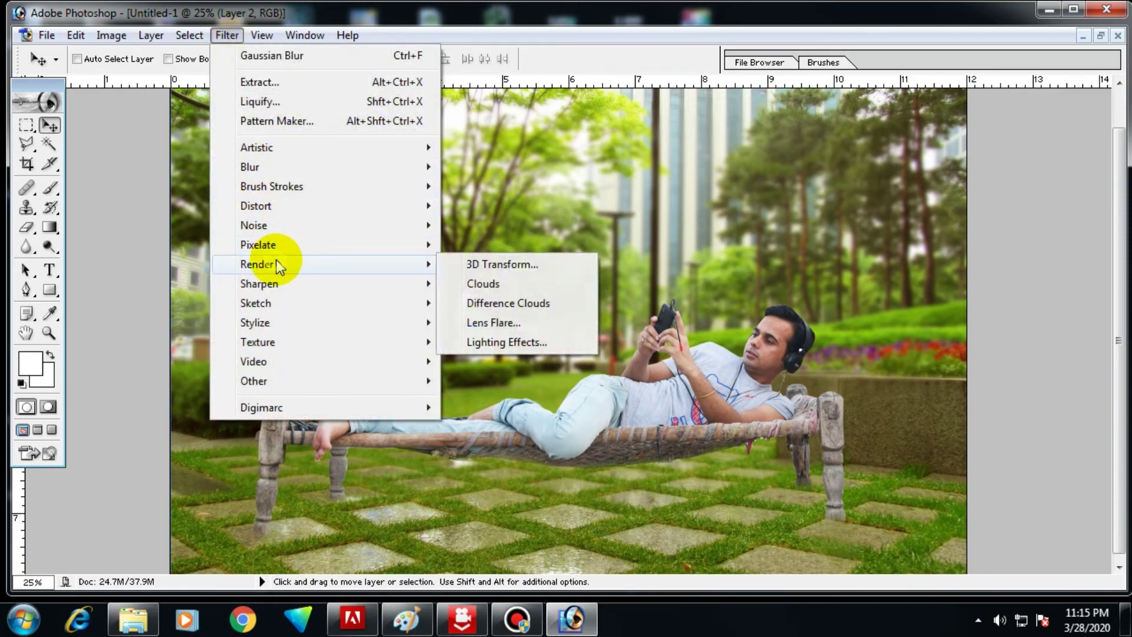
pyautogui.click(489, 324)
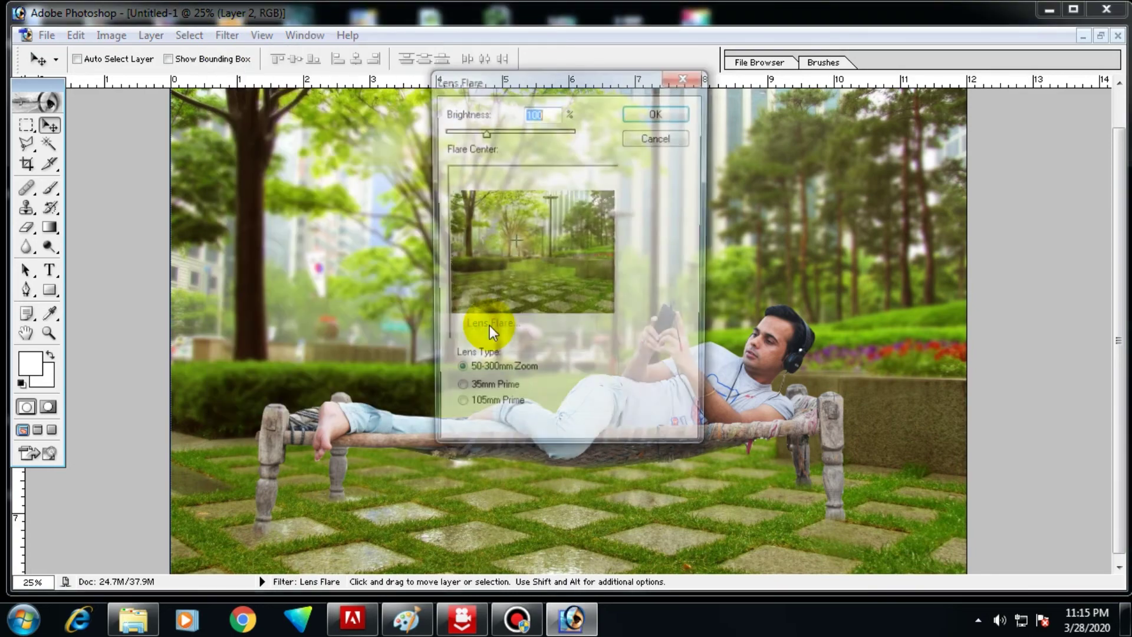
pyautogui.moveTo(512, 251); pyautogui.dragTo(503, 224)
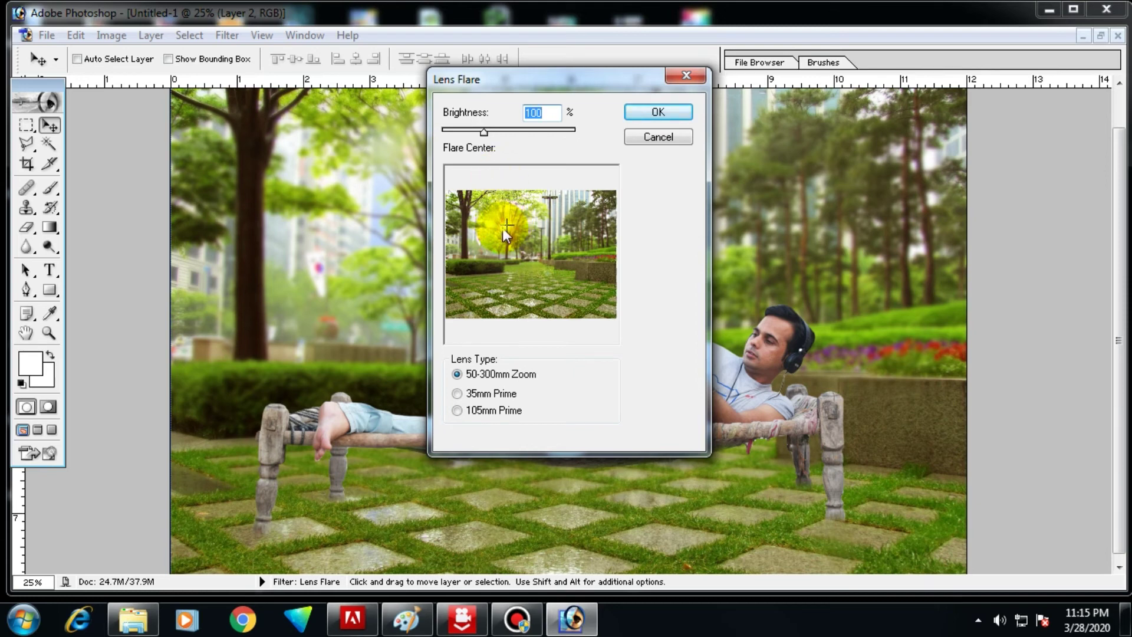
pyautogui.moveTo(485, 133); pyautogui.dragTo(497, 134)
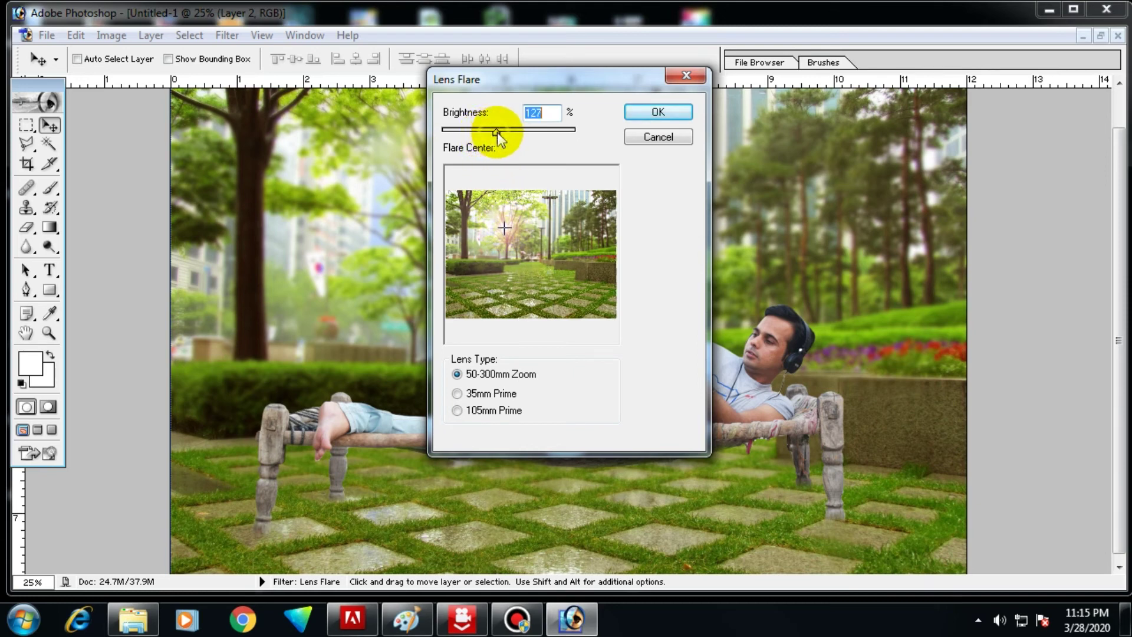
pyautogui.click(649, 112)
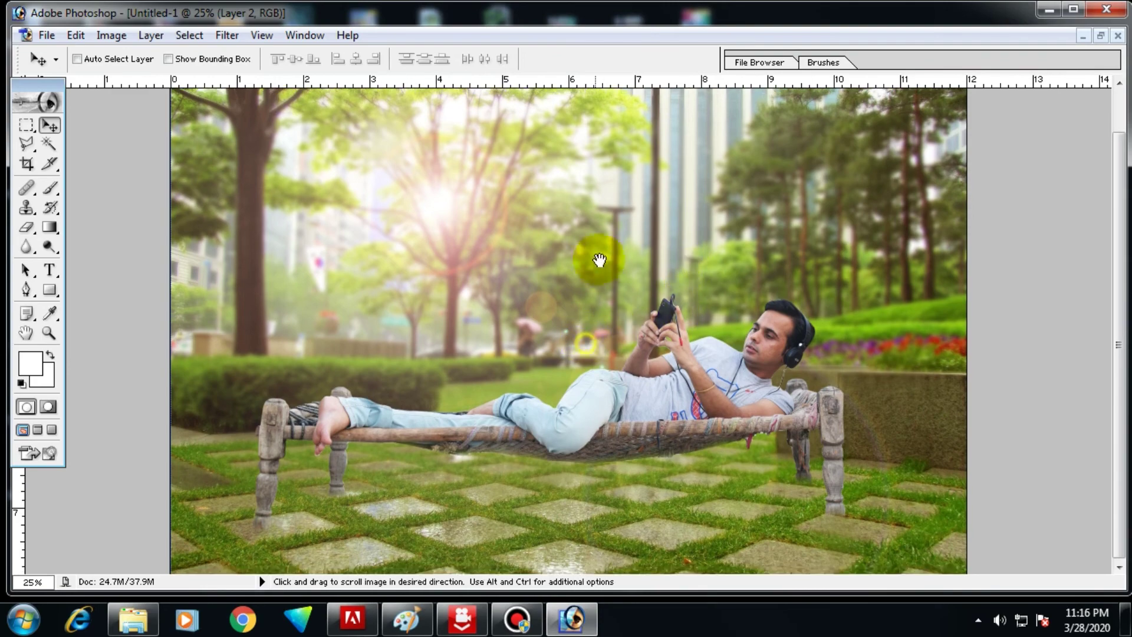
pyautogui.hotkey('ctrl', '-')
pyautogui.click(604, 335)
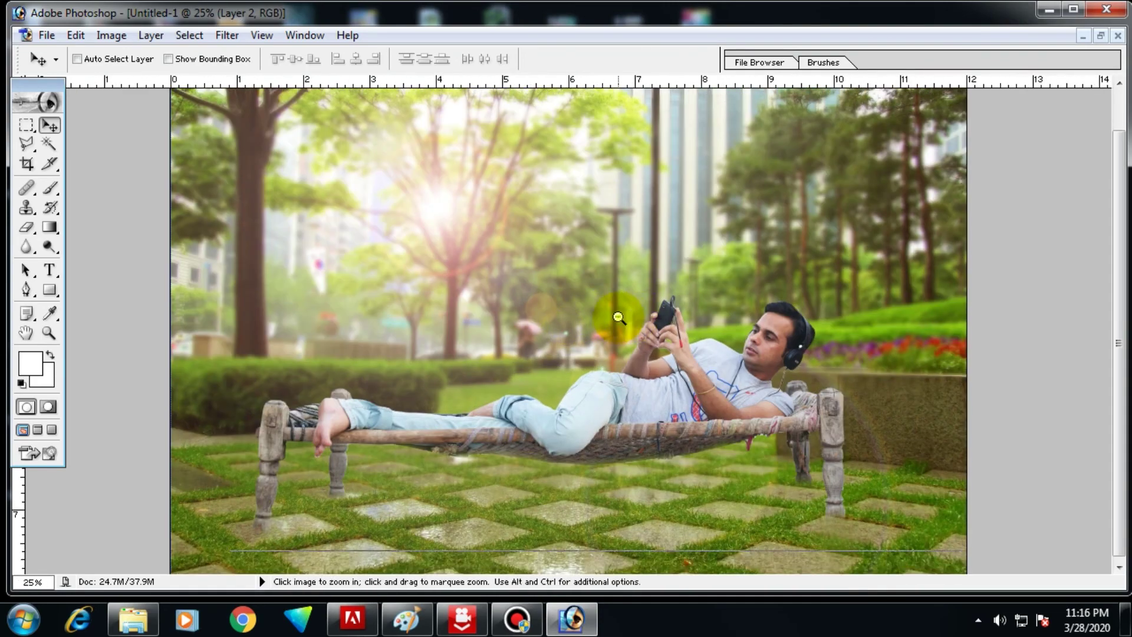
pyautogui.keyDown('alt'); pyautogui.click(618, 317); pyautogui.keyUp('alt')
pyautogui.click(561, 322)
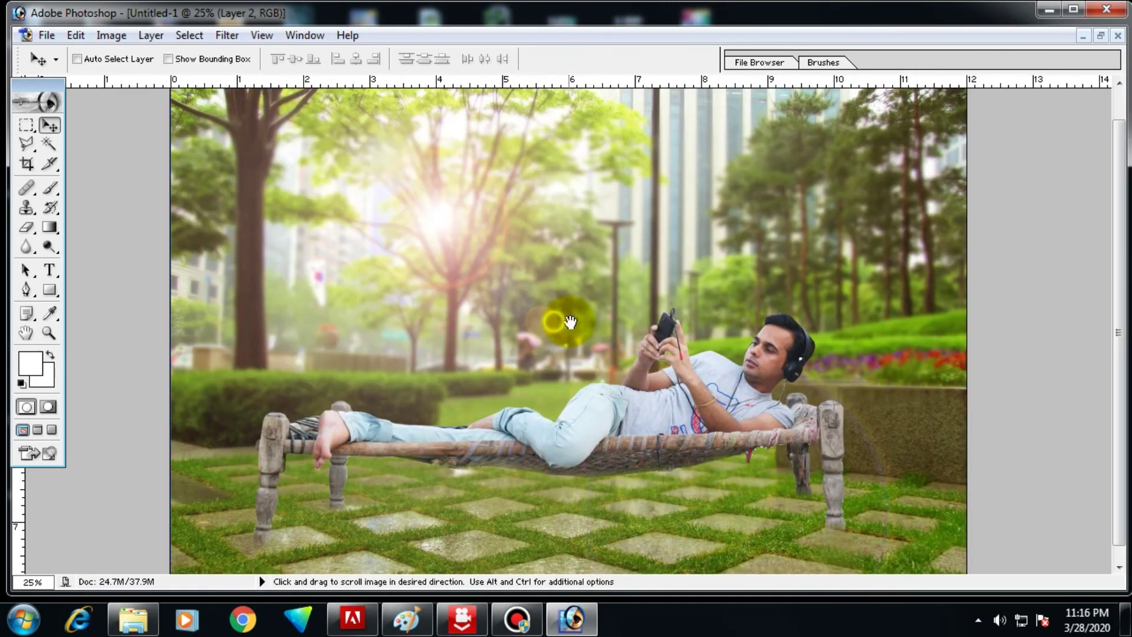
pyautogui.moveTo(620, 349); pyautogui.dragTo(630, 321)
pyautogui.keyDown('alt'); pyautogui.click(586, 342); pyautogui.keyUp('alt')
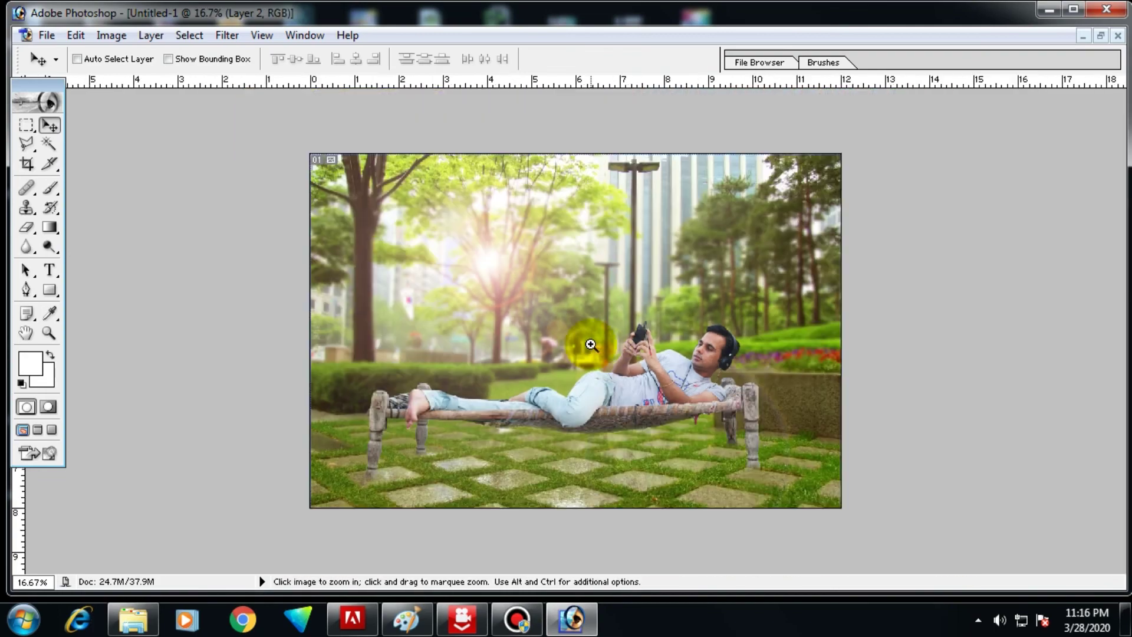
pyautogui.keyDown('ctrl'); pyautogui.click(563, 326); pyautogui.keyUp('ctrl')
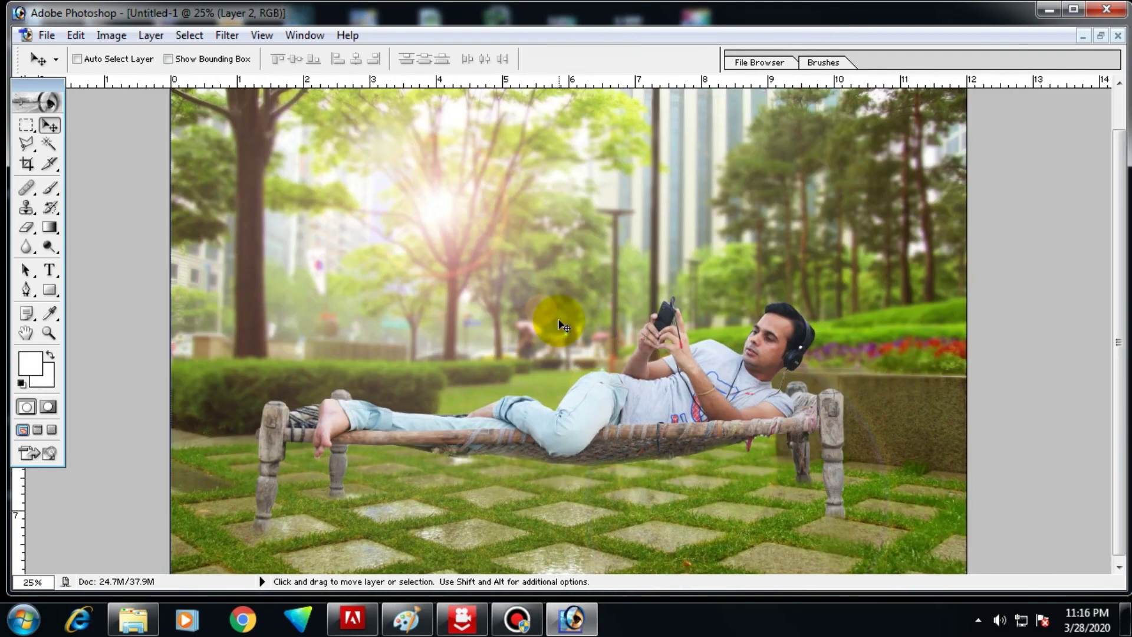